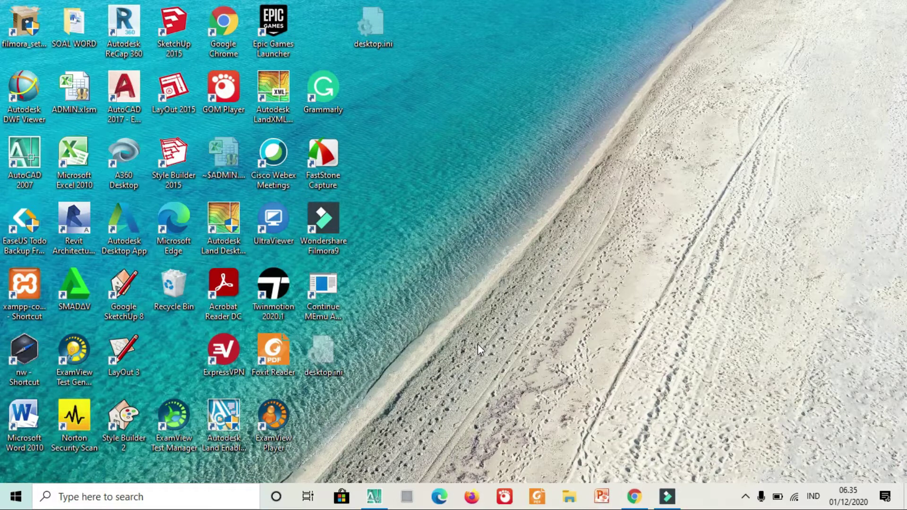
Step: Switch to AutoCAD and look over the dimensioned floor plan in the open drawing
left_click(377, 502)
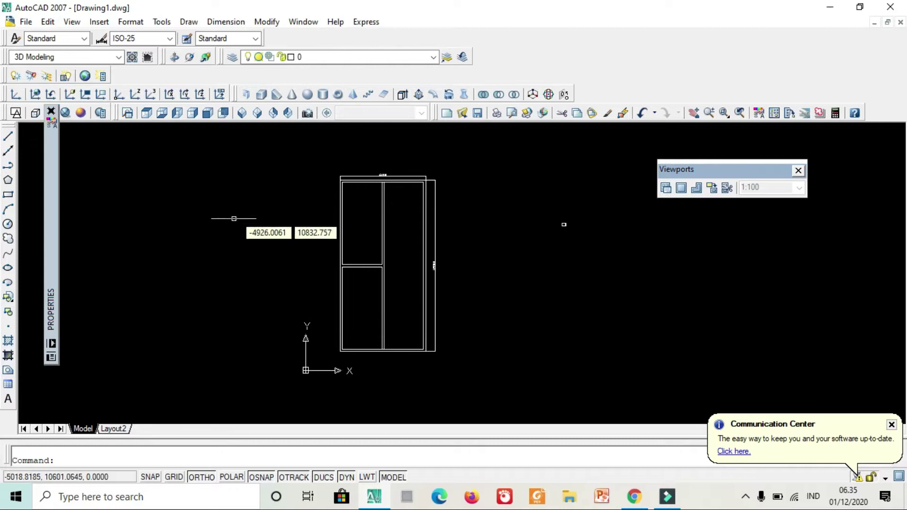
scroll(392, 196, "up", 2)
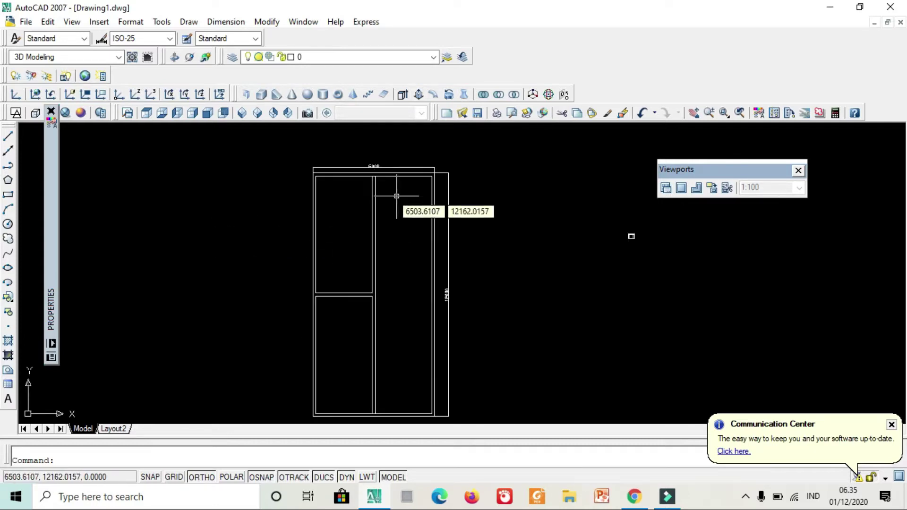
middle_click_drag(383, 201, 412, 192)
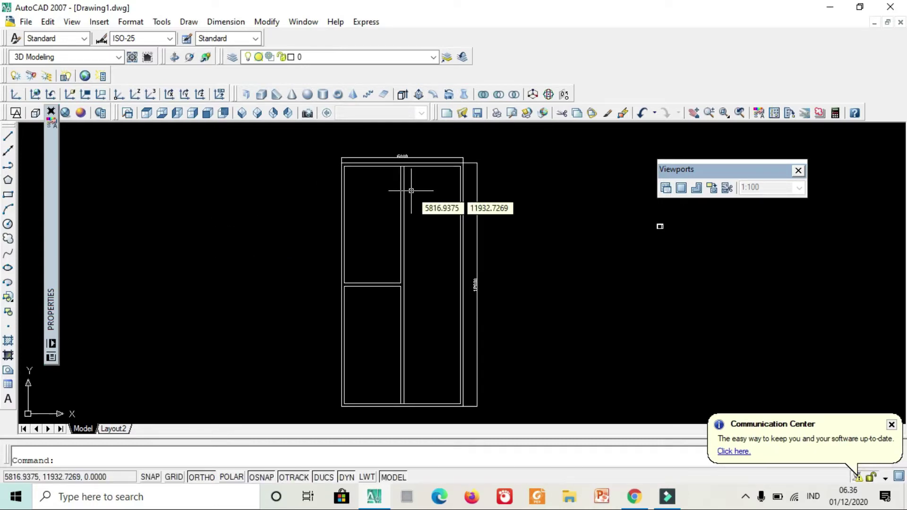
scroll(412, 192, "down", 1)
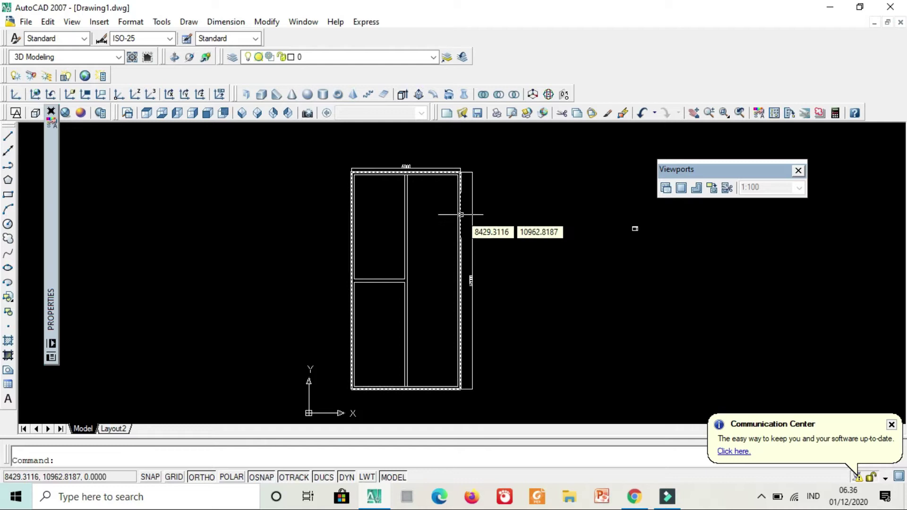
middle_click_drag(524, 214, 483, 205)
Step: Add a linear dimension above the top edge of the small sheet frame beside the floor plan
scroll(527, 221, "up", 10)
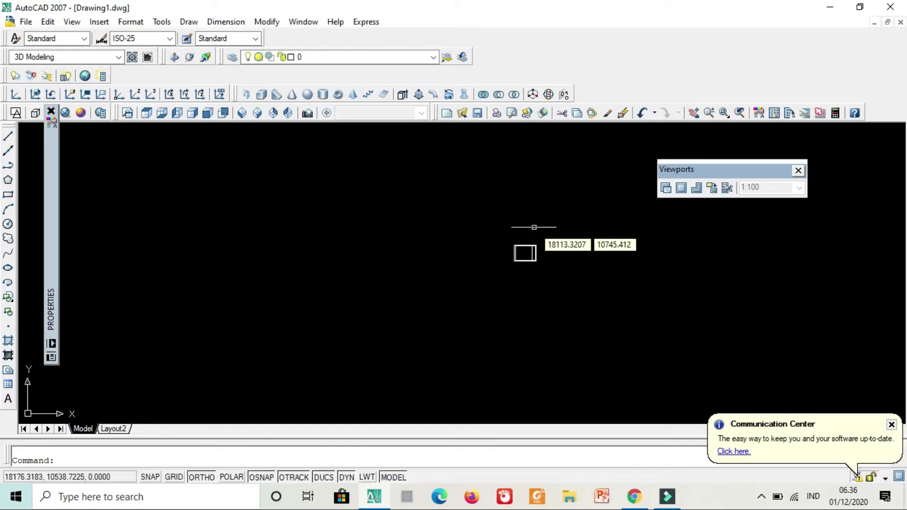
scroll(524, 222, "up", 3)
type("d")
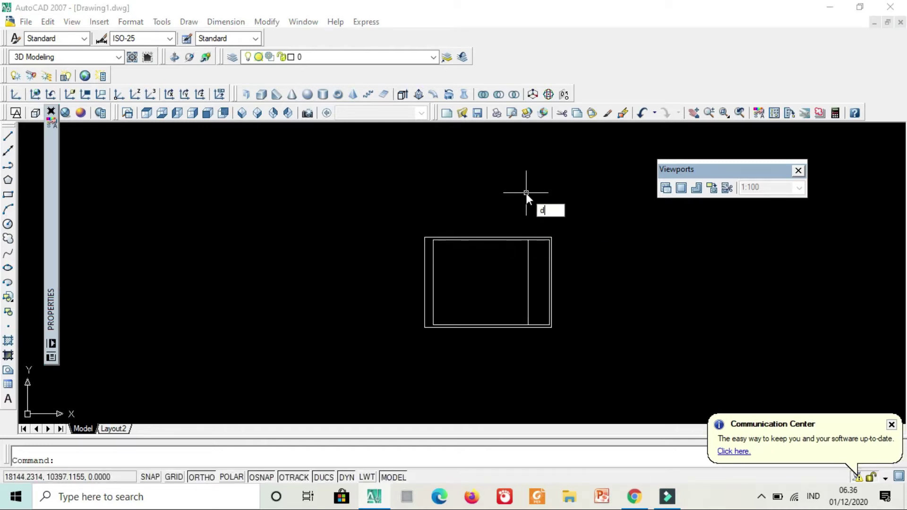
type("li")
key("Return")
scroll(562, 222, "up", 3)
scroll(538, 227, "up", 4)
left_click(526, 247)
scroll(519, 227, "down", 3)
scroll(321, 210, "up", 3)
left_click(312, 213)
left_click(312, 184)
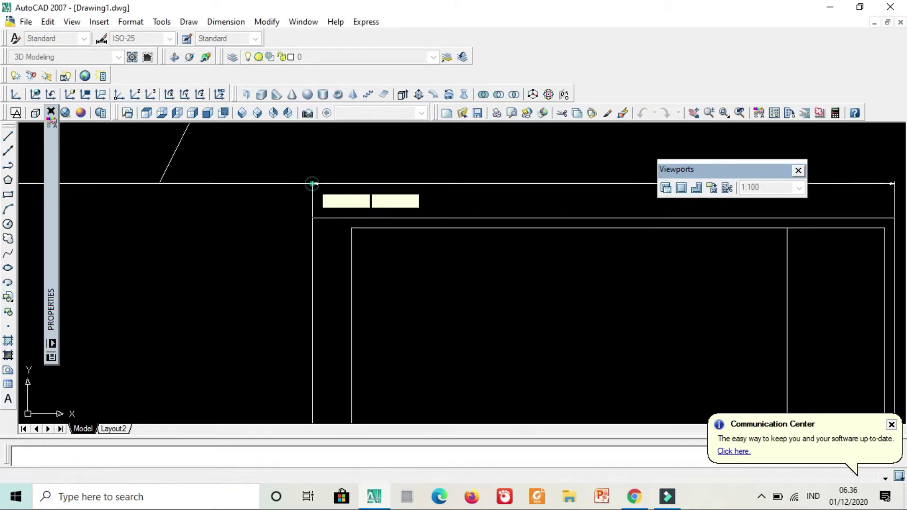
Step: Add a vertical linear dimension along the outer right edge of the small sheet frame
scroll(312, 183, "down", 2)
scroll(348, 177, "down", 3)
key("Return")
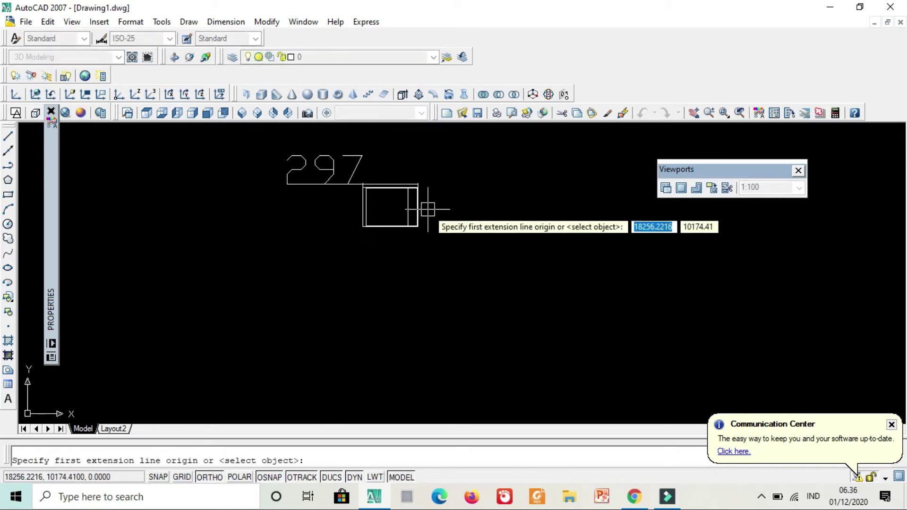
scroll(425, 203, "up", 3)
scroll(398, 174, "up", 5)
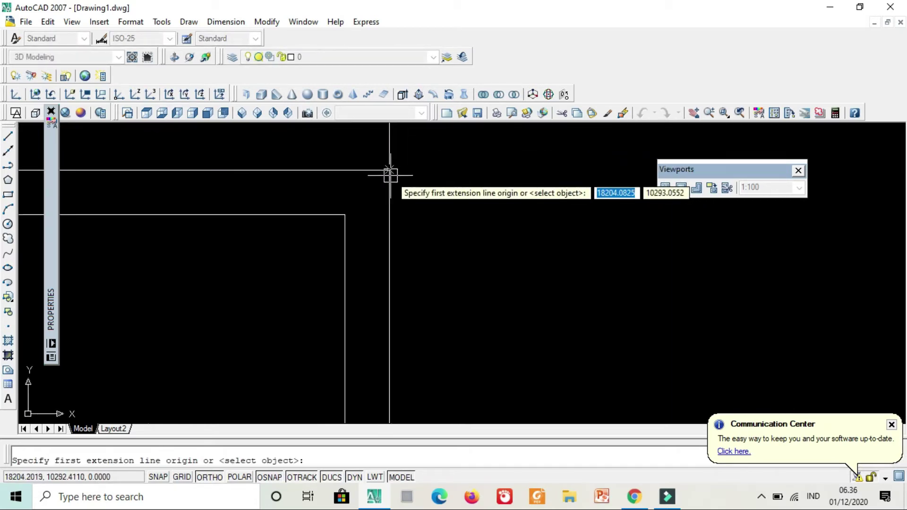
left_click(387, 174)
scroll(411, 173, "down", 5)
middle_click_drag(431, 310, 453, 160)
scroll(453, 160, "down", 8)
scroll(443, 278, "up", 9)
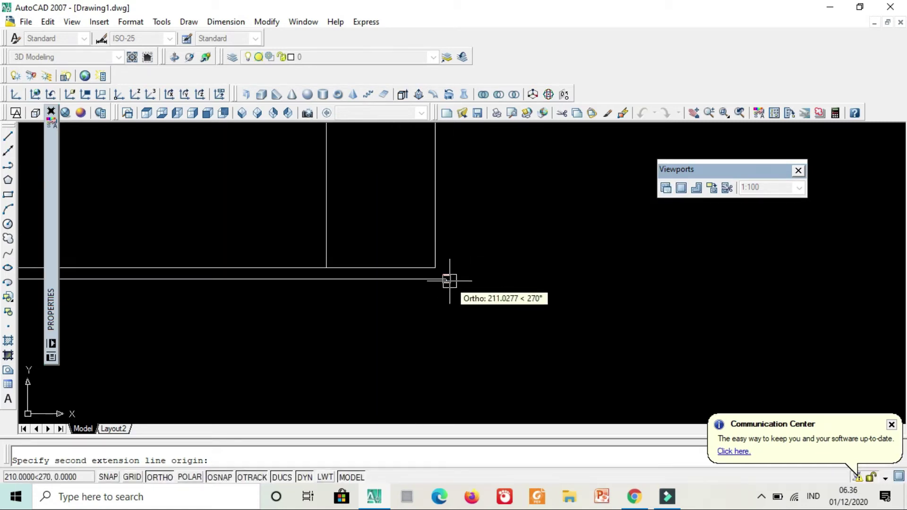
left_click(446, 279)
left_click(553, 253)
scroll(553, 254, "down", 8)
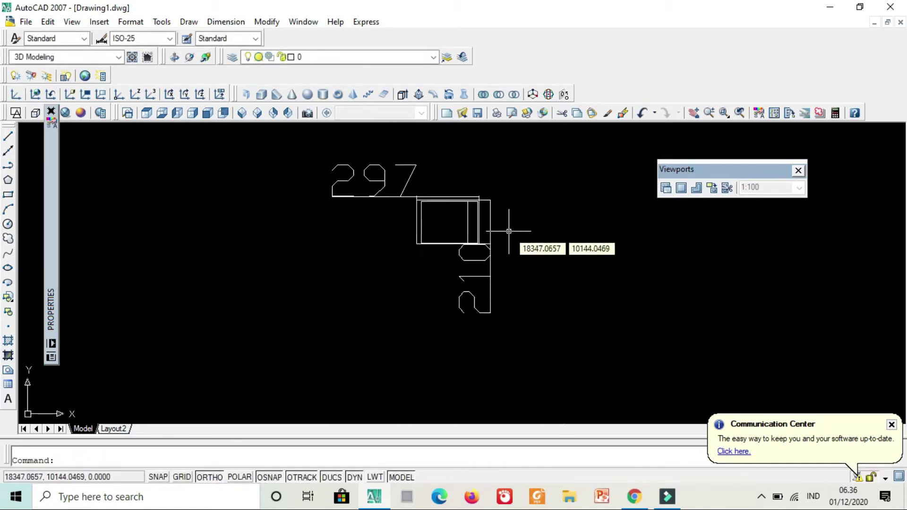
Step: Copy the floor plan with its dimensions twice to its left in a row, the first copy about 14,780 units away
scroll(331, 223, "down", 6)
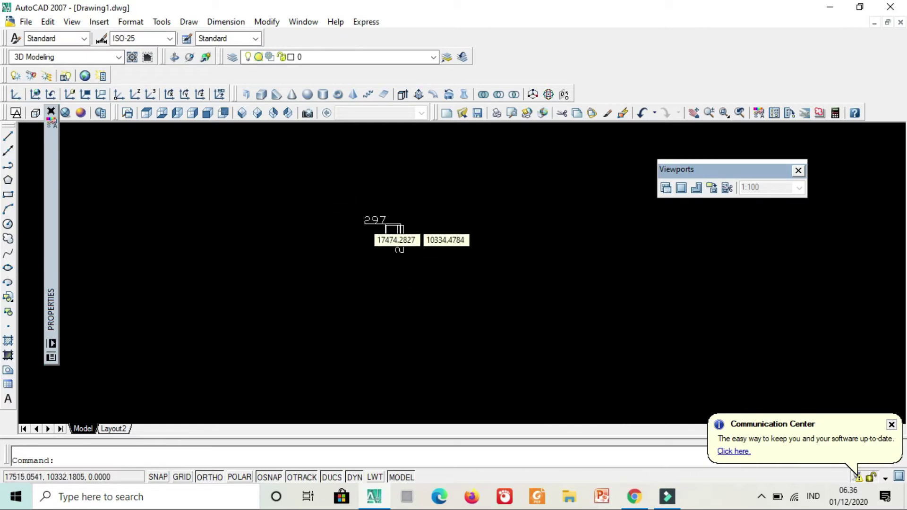
middle_click_drag(327, 224, 518, 200)
scroll(419, 210, "down", 3)
middle_click_drag(461, 217, 511, 229)
scroll(479, 297, "up", 3)
scroll(416, 262, "down", 4)
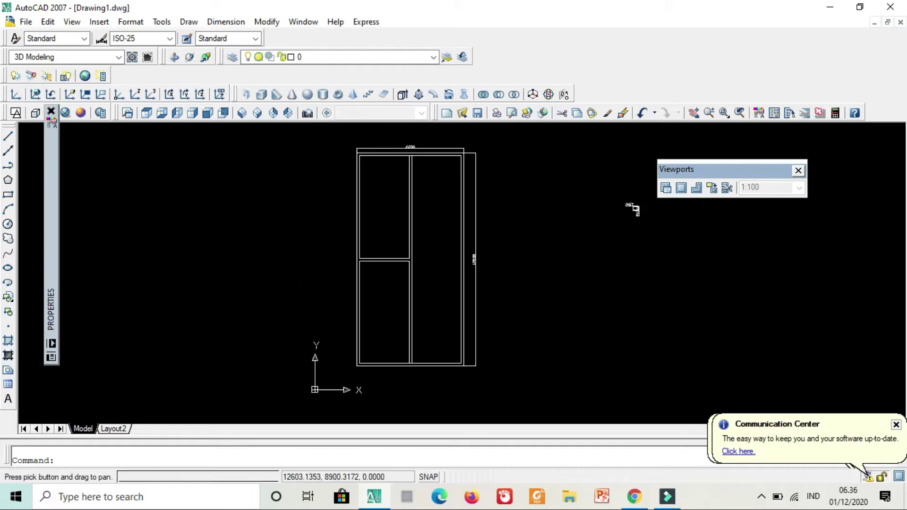
left_click(525, 405)
left_click(354, 163)
type("cp")
key("Return")
scroll(513, 265, "down", 2)
middle_click_drag(513, 265, 573, 198)
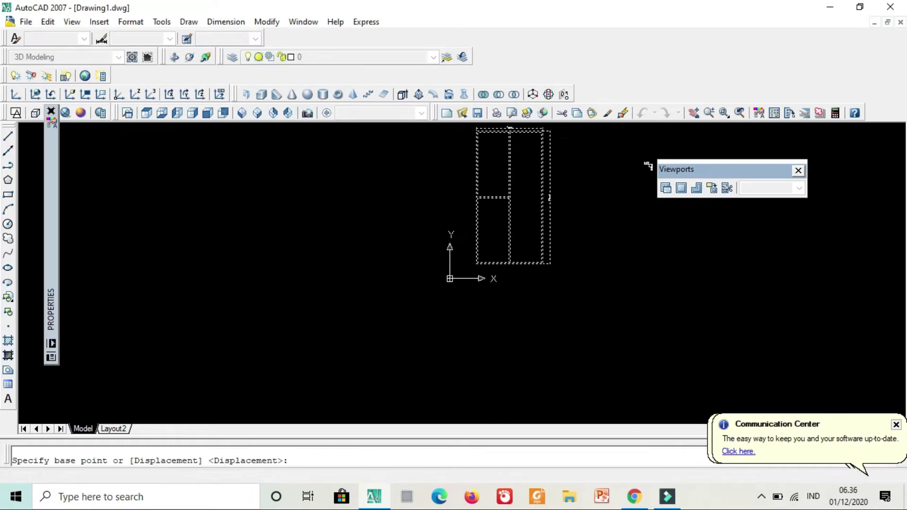
left_click(520, 307)
middle_click_drag(337, 300, 438, 328)
scroll(471, 333, "up", 2)
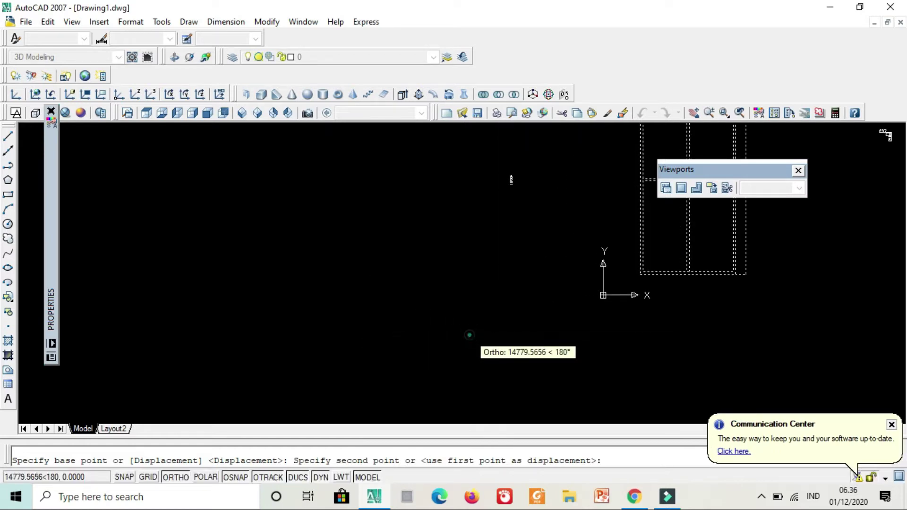
left_click(471, 333)
middle_click_drag(259, 299, 306, 307)
left_click(306, 307)
key("Escape")
scroll(376, 328, "down", 3)
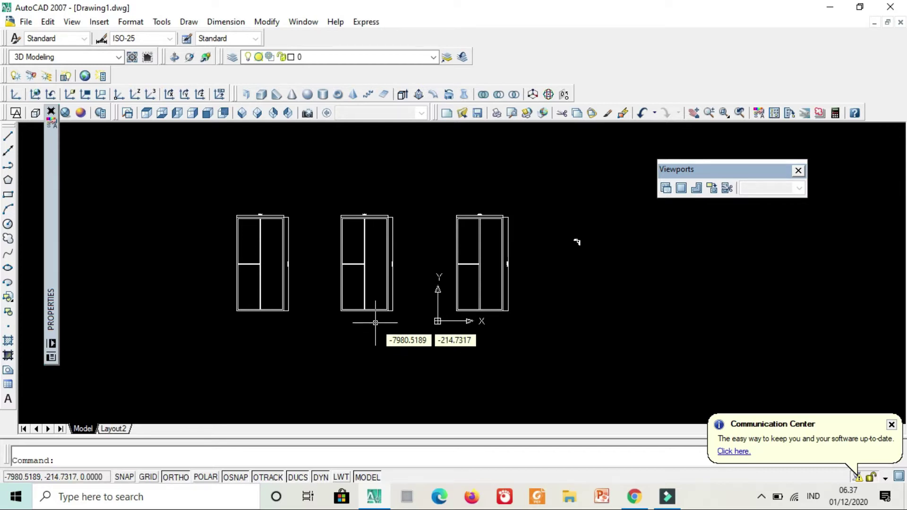
Step: Scale the middle floor plan copy by a factor of 0.1 from a base point just below it
scroll(573, 241, "up", 10)
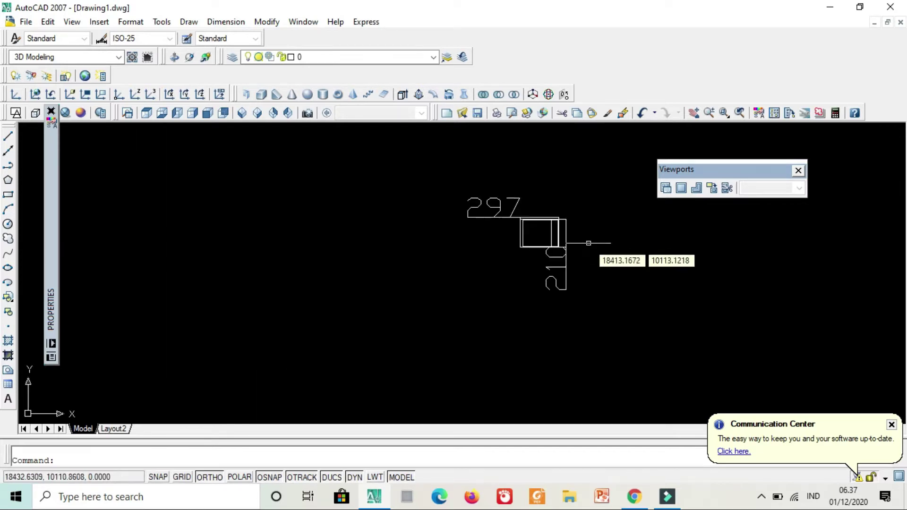
scroll(537, 237, "up", 3)
scroll(537, 236, "down", 15)
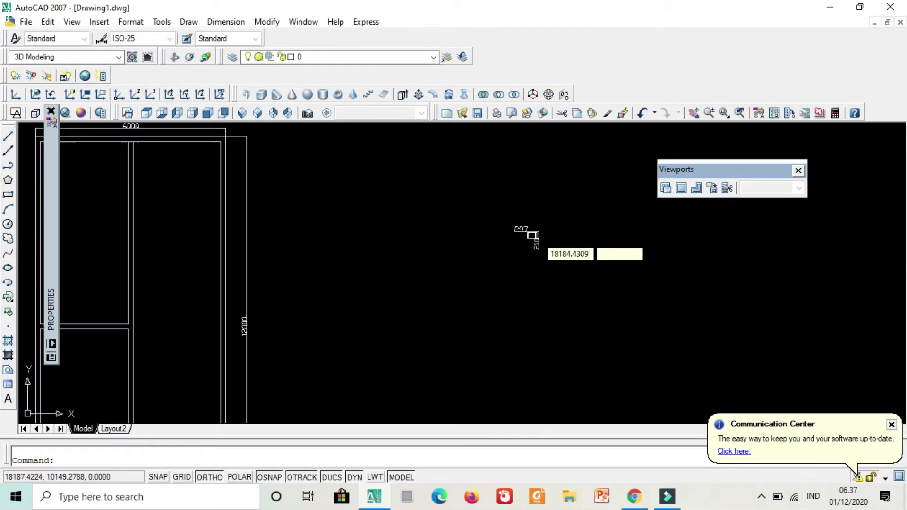
left_click(407, 368)
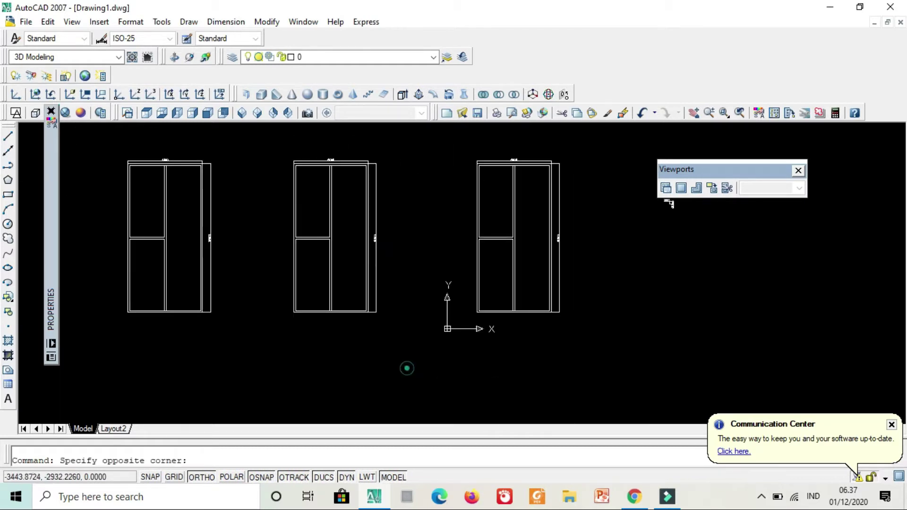
left_click(243, 149)
type("m")
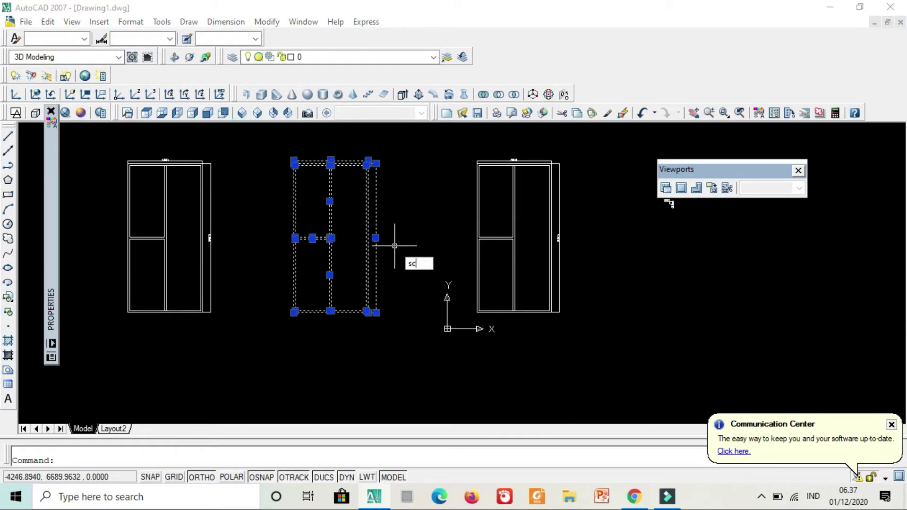
key("Return")
left_click(336, 334)
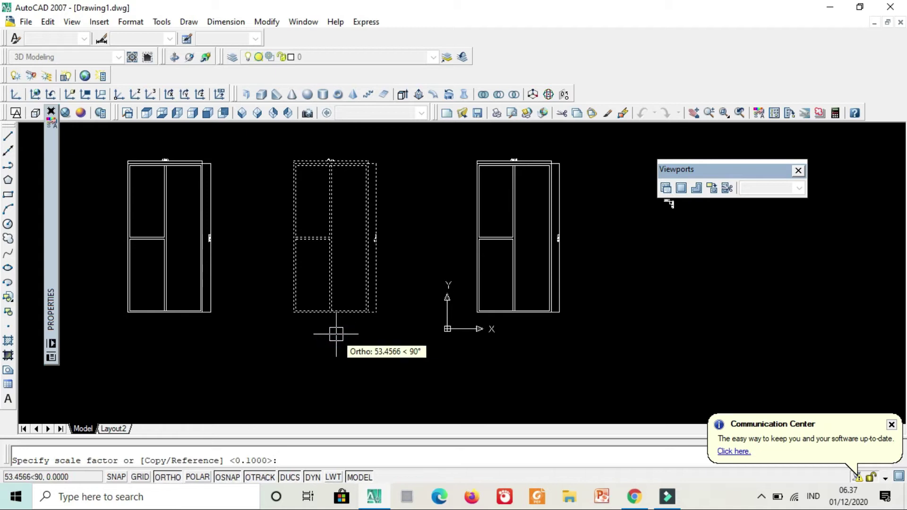
type("0.")
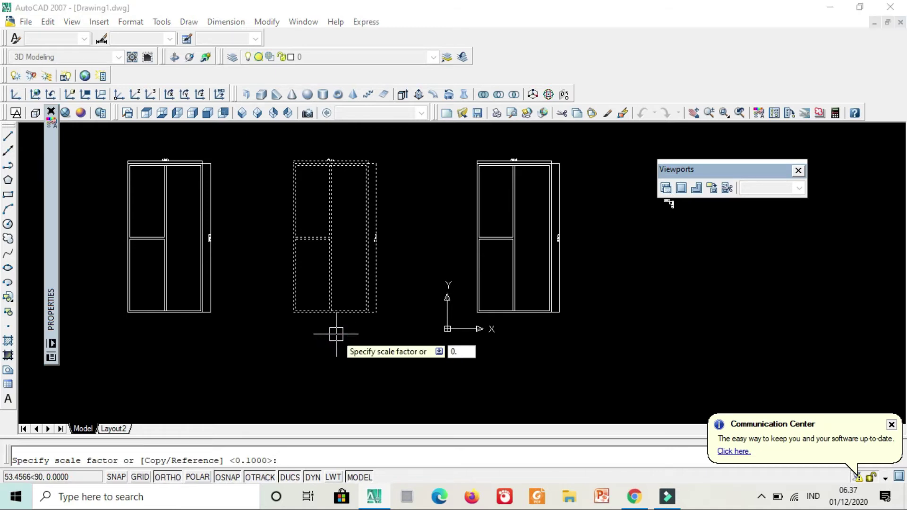
key("Return")
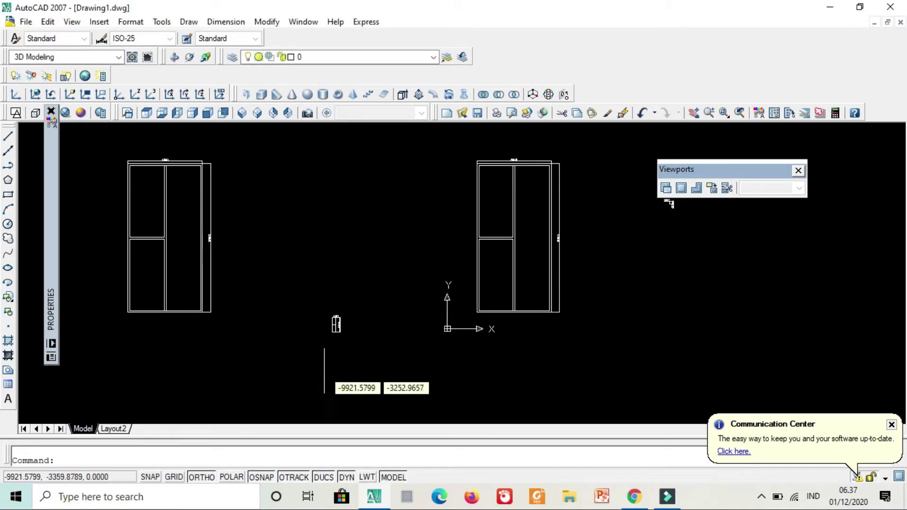
Step: Move the reduced floor plan copy straight up between the two neighbouring full-size plans
scroll(340, 330, "up", 4)
scroll(339, 330, "up", 9)
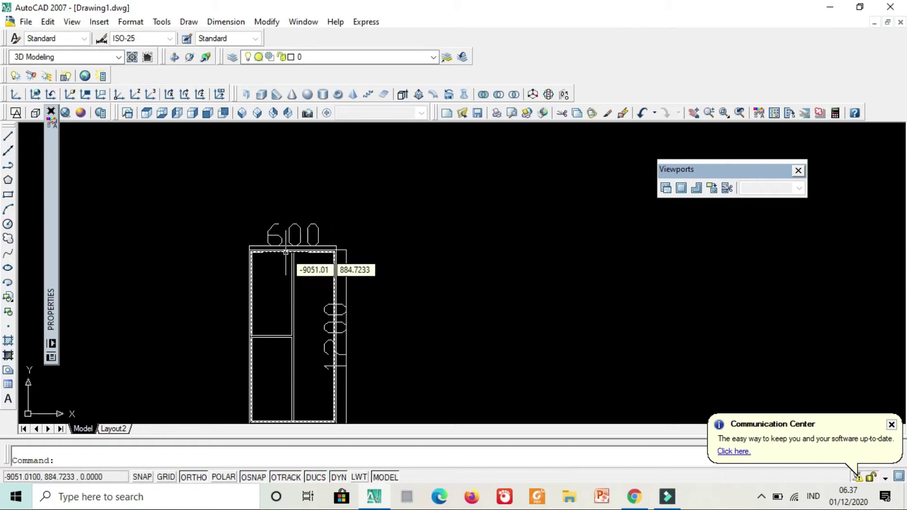
scroll(296, 256, "down", 3)
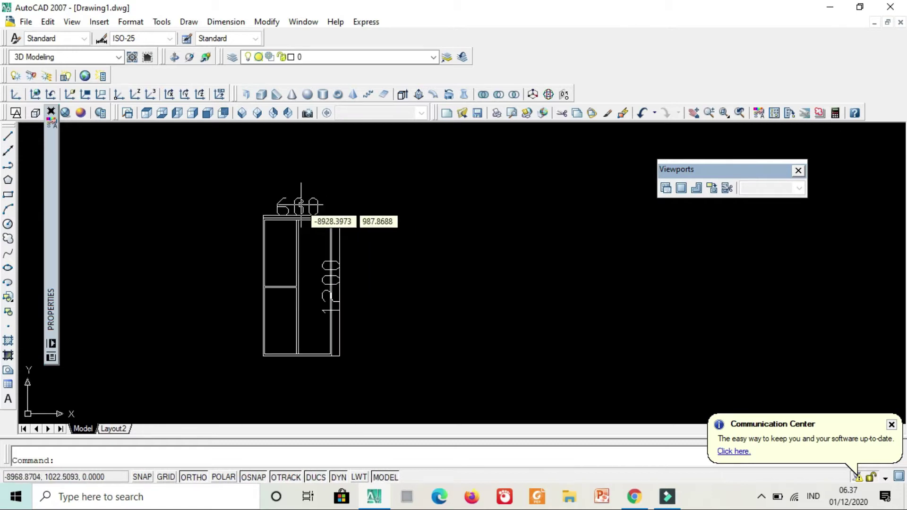
scroll(298, 203, "down", 2)
left_click(373, 379)
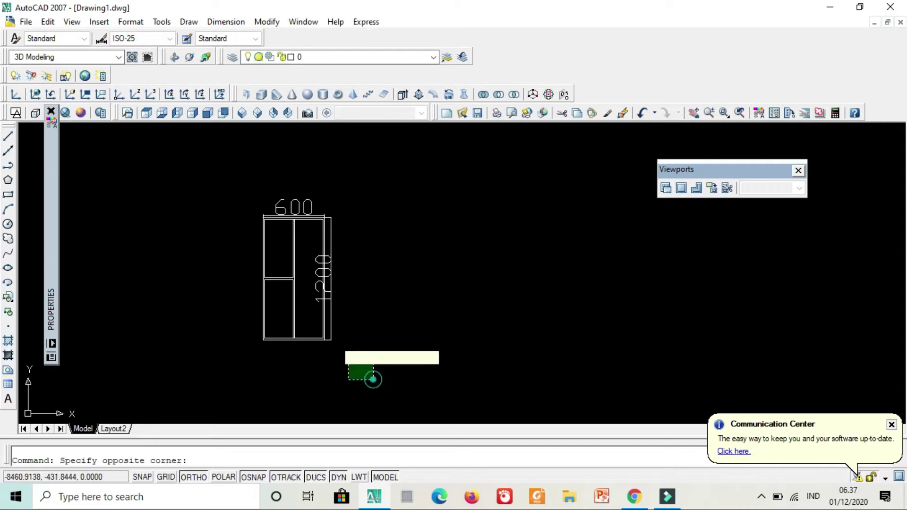
left_click(154, 176)
key("m")
key("Return")
left_click(287, 373)
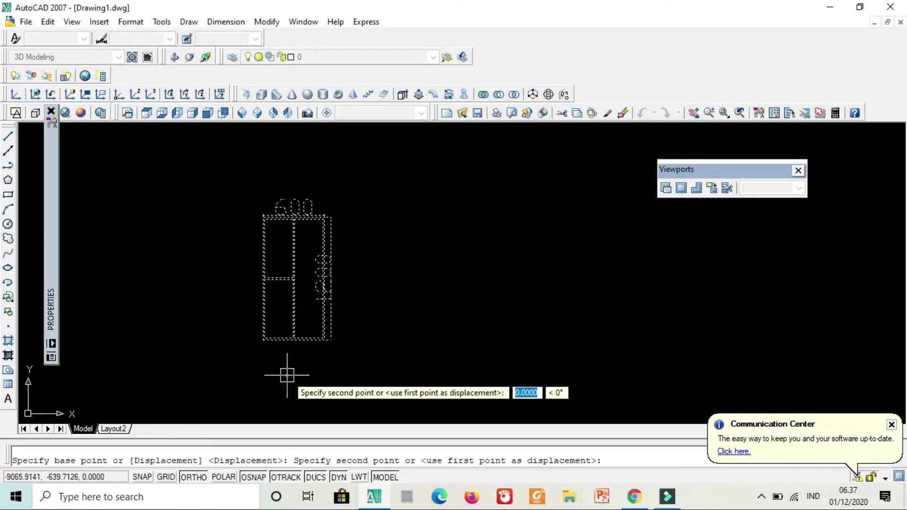
scroll(316, 254, "down", 3)
middle_click_drag(339, 231, 367, 307)
scroll(362, 290, "up", 2)
left_click(363, 292)
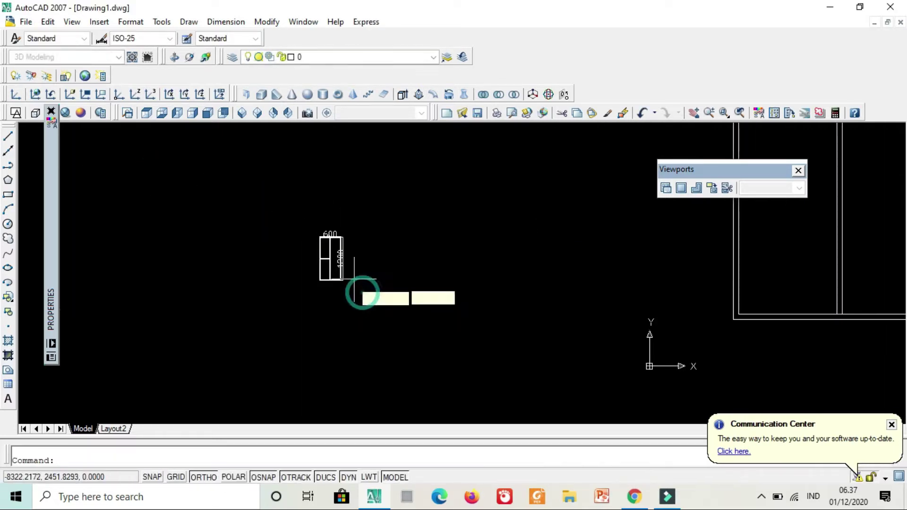
Step: Scale the leftmost floor plan copy by a factor of 0.001 from a base point just below it
scroll(353, 282, "down", 5)
middle_click_drag(243, 267, 398, 301)
scroll(378, 349, "up", 2)
left_click(408, 360)
middle_click_drag(82, 127, 188, 230)
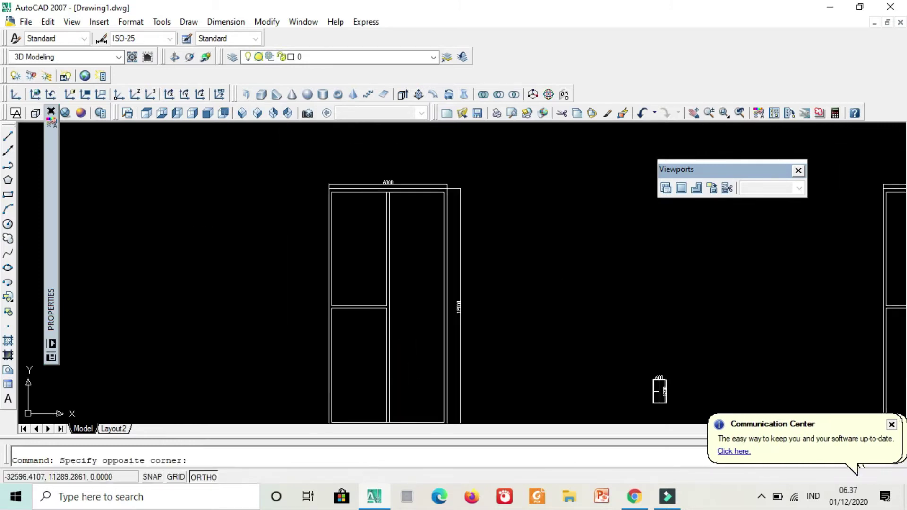
left_click(218, 151)
scroll(260, 181, "down", 4)
middle_click_drag(331, 222, 379, 224)
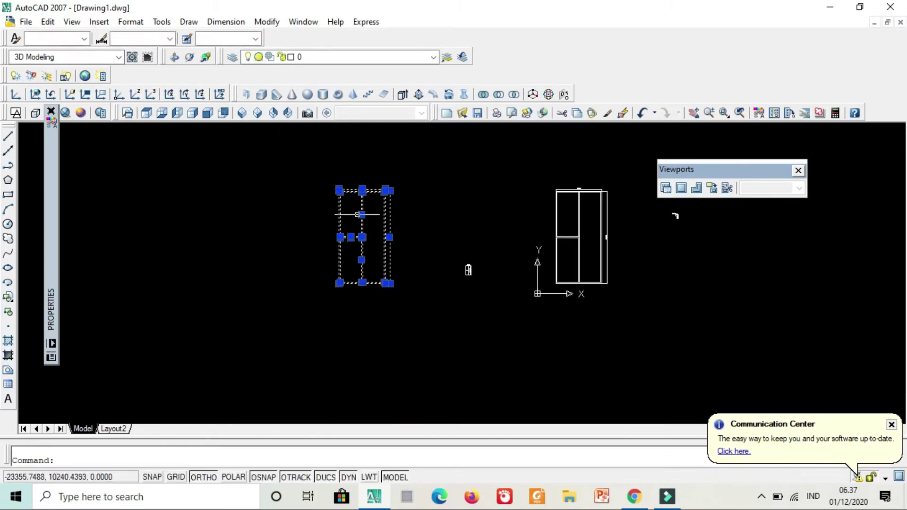
type("m")
key("Return")
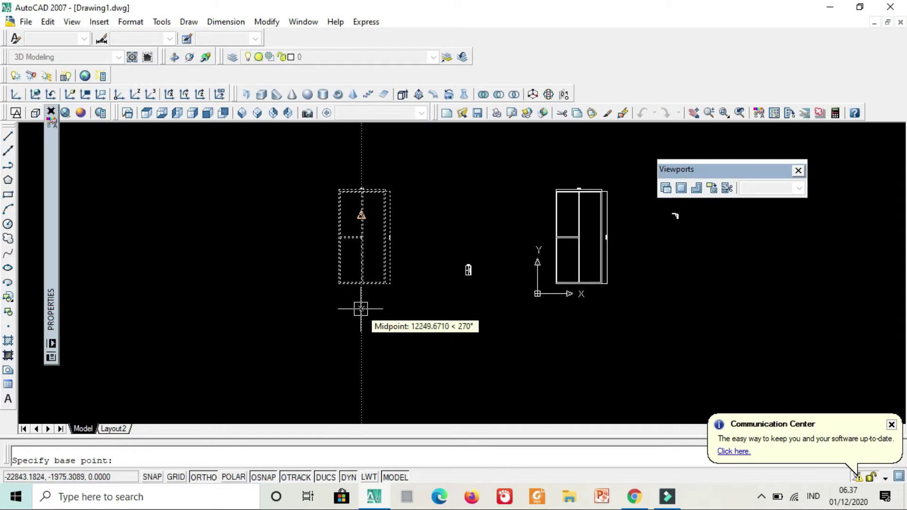
left_click(360, 305)
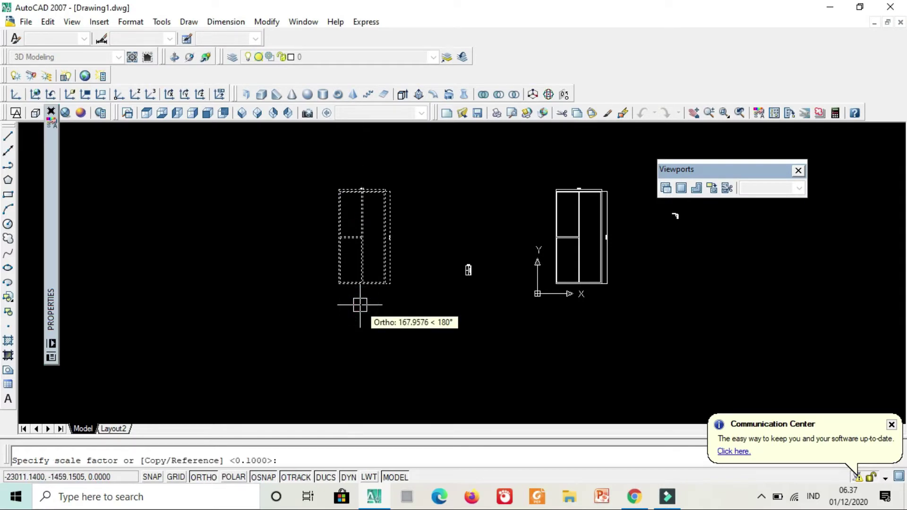
type("0.00")
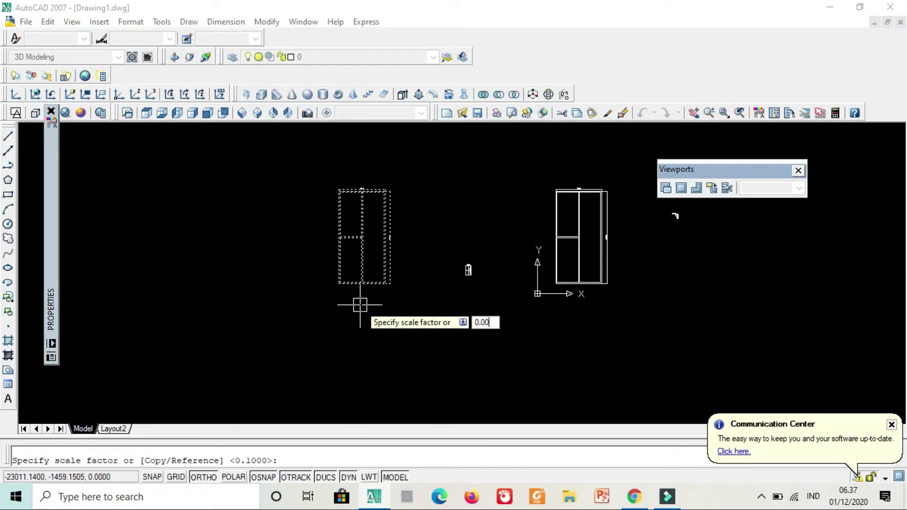
type("1")
key("Return")
scroll(360, 305, "up", 7)
scroll(356, 300, "up", 10)
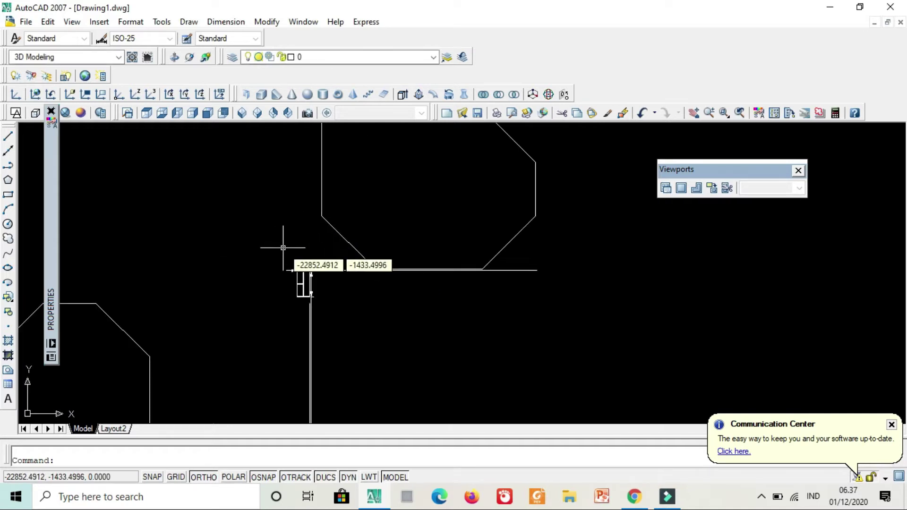
scroll(295, 260, "up", 3)
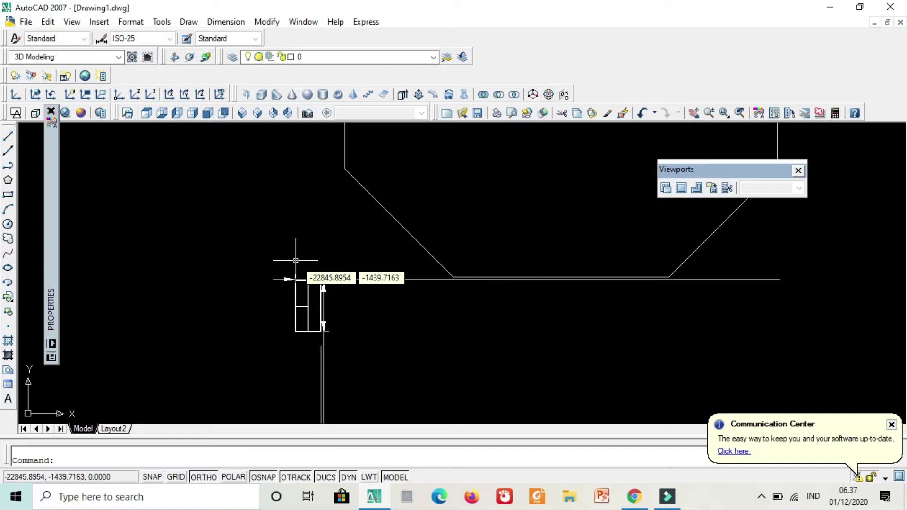
Step: Move the floor plan copy reduced by 0.001 straight up, roughly level with the copy reduced by 0.1
scroll(302, 258, "up", 6)
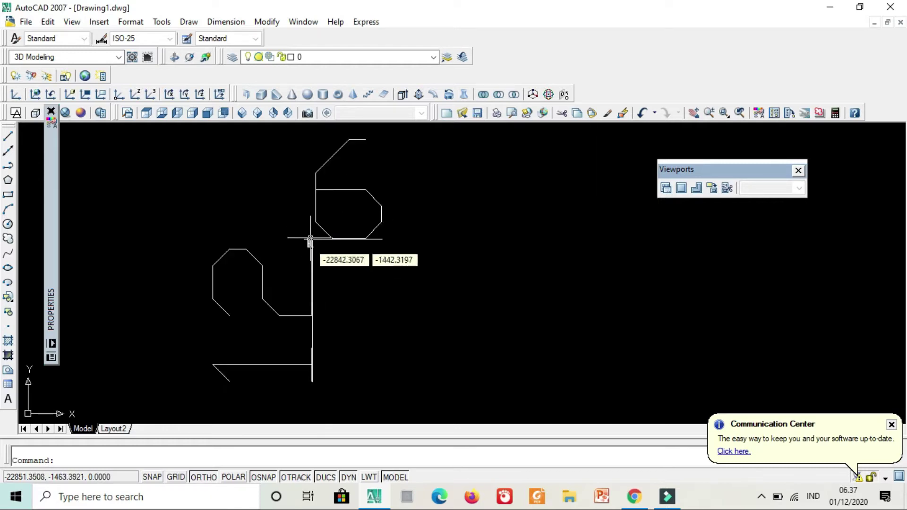
scroll(302, 256, "up", 2)
scroll(296, 237, "down", 7)
scroll(290, 247, "up", 4)
scroll(326, 268, "down", 5)
scroll(363, 266, "up", 2)
scroll(329, 279, "down", 2)
left_click(354, 304)
left_click(223, 202)
type("m")
key("Return")
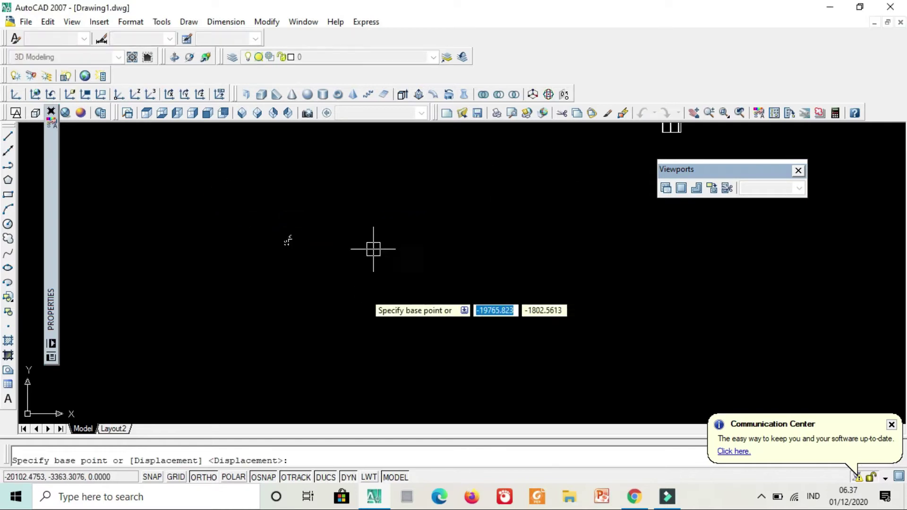
left_click(331, 261)
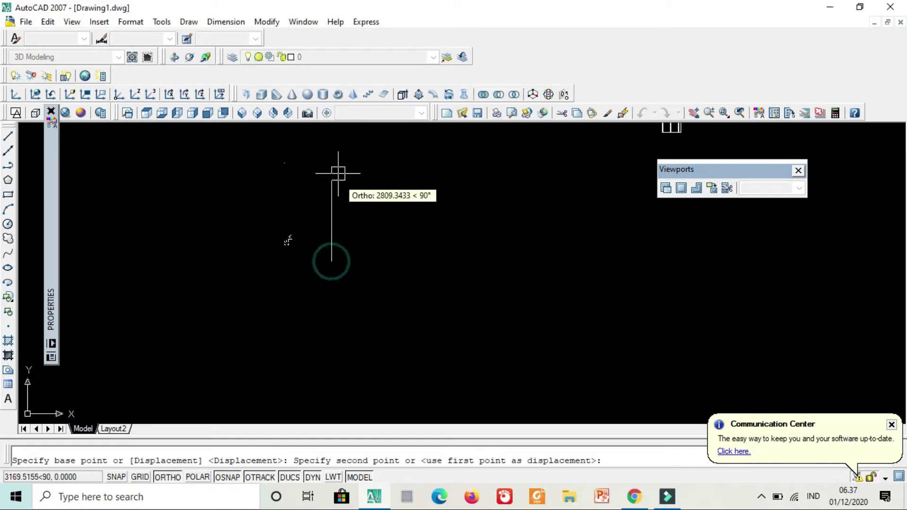
left_click(335, 211)
Step: Switch to Layout2 and delete the viewport showing the floor plan from the sheet
scroll(292, 211, "down", 5)
middle_click_drag(397, 223, 323, 237)
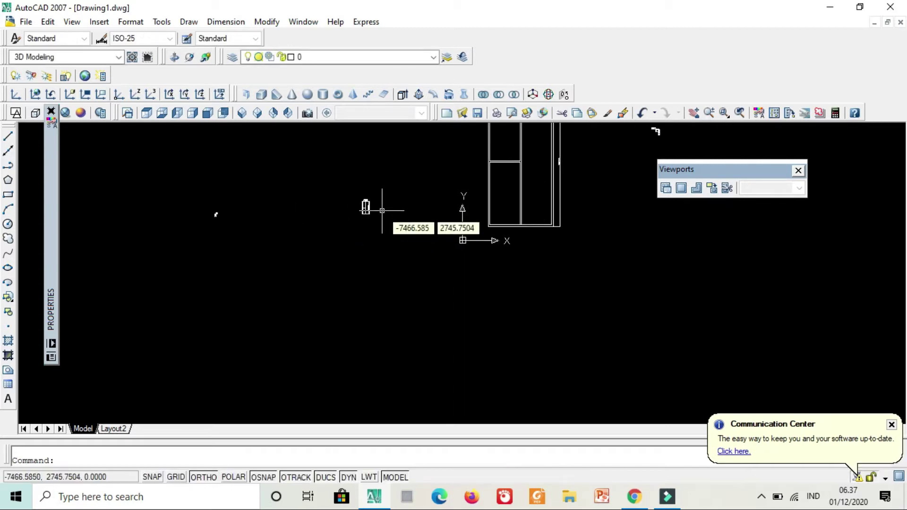
mouse_move(540, 221)
middle_mouse_down()
mouse_move(477, 295)
mouse_move(498, 268)
middle_mouse_up()
scroll(476, 266, "up", 3)
scroll(472, 265, "down", 4)
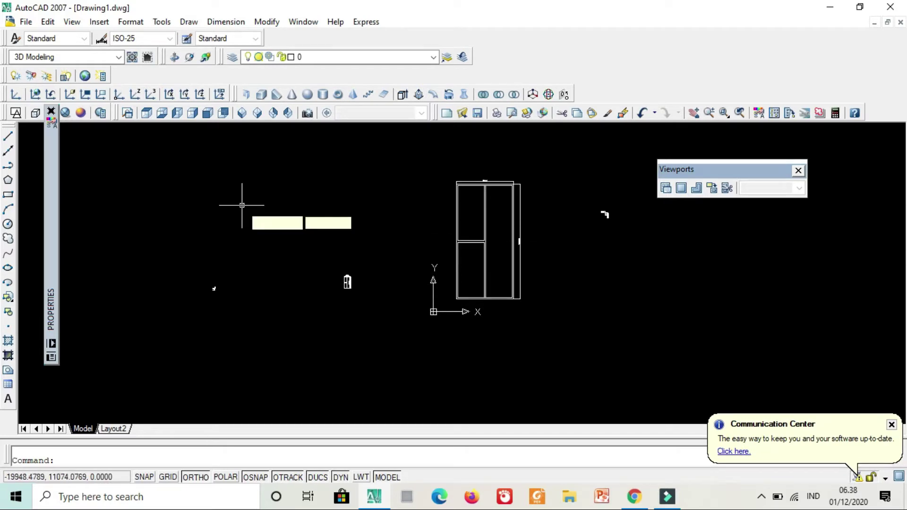
left_click(113, 428)
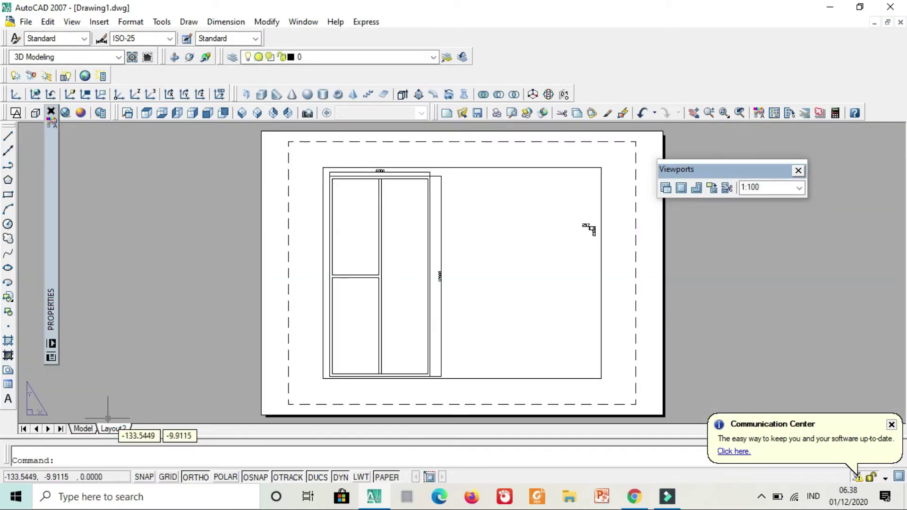
scroll(162, 236, "down", 2)
left_click(500, 375)
left_click(497, 383)
left_click(541, 402)
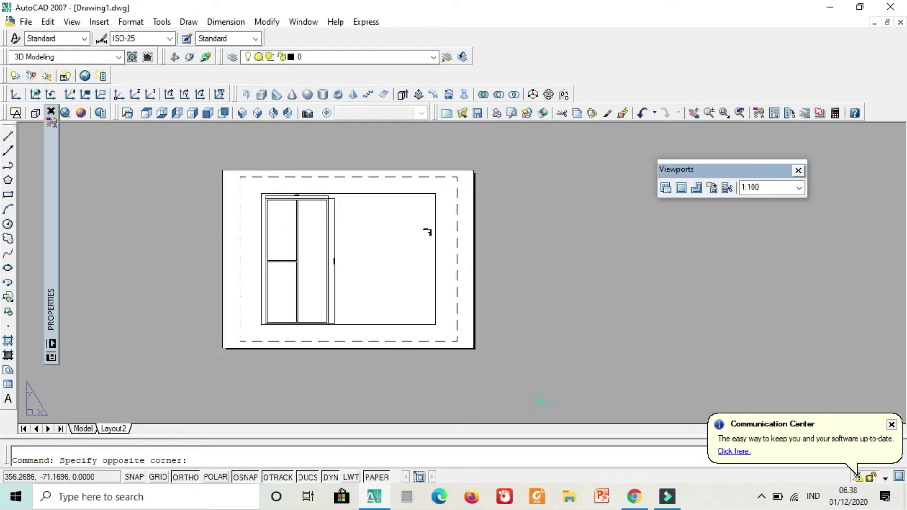
left_click(130, 184)
key("Delete")
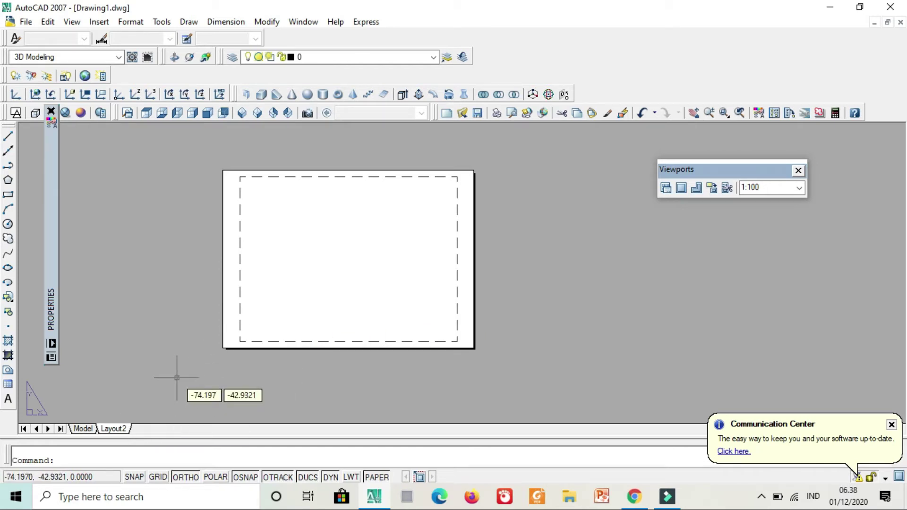
Step: Modify Layout2's page setup to use the DWG To PDF.pc3 plotter and the monochrome.ctb plot style table, with plot styles displayed
right_click(117, 434)
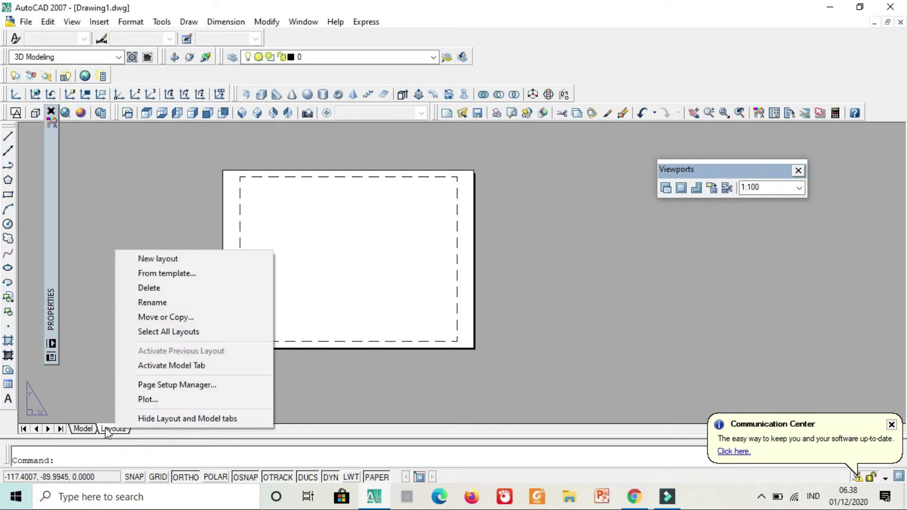
left_click(212, 385)
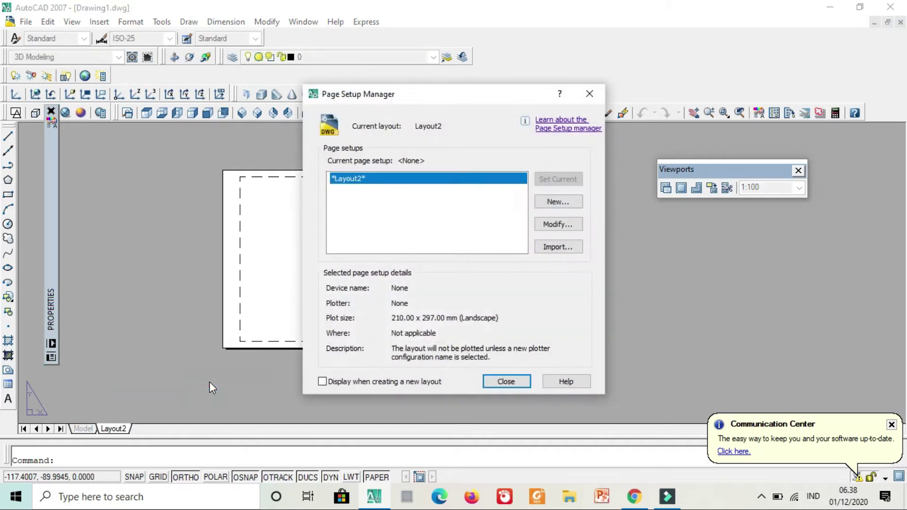
left_click(558, 224)
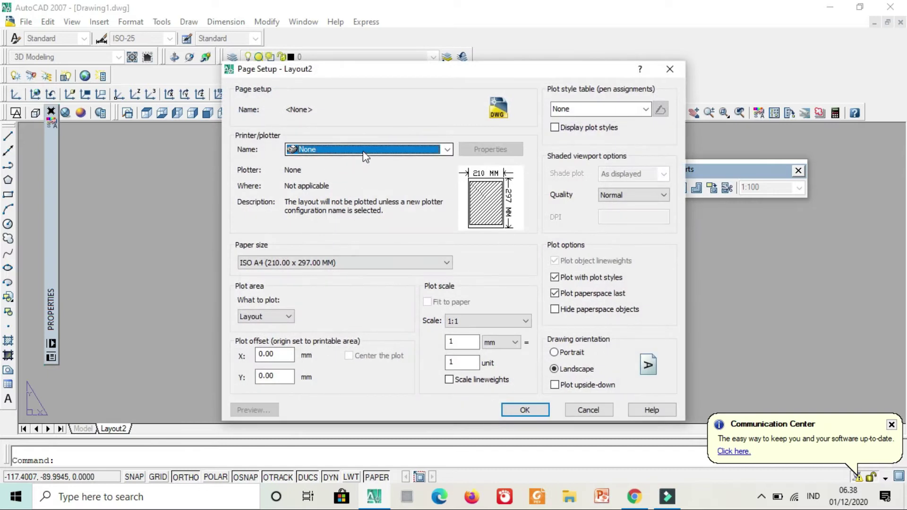
left_click(364, 153)
scroll(371, 186, "down", 3)
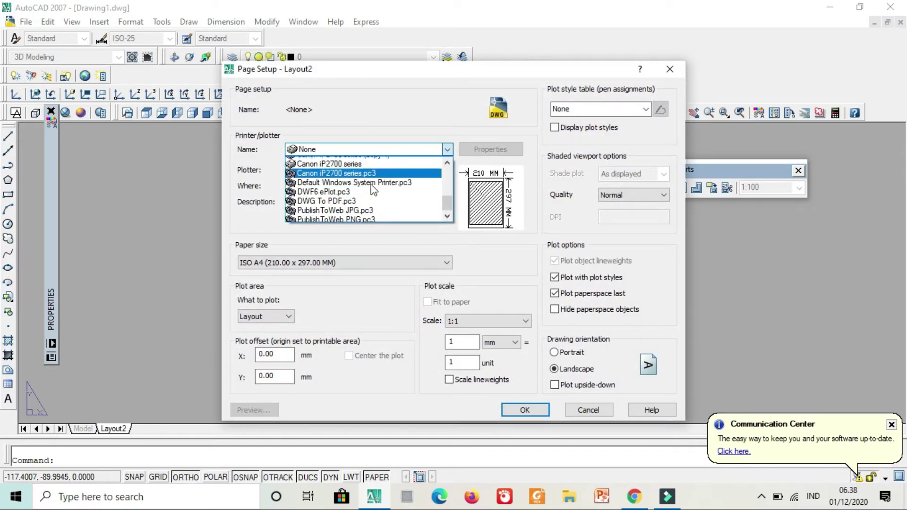
left_click(350, 202)
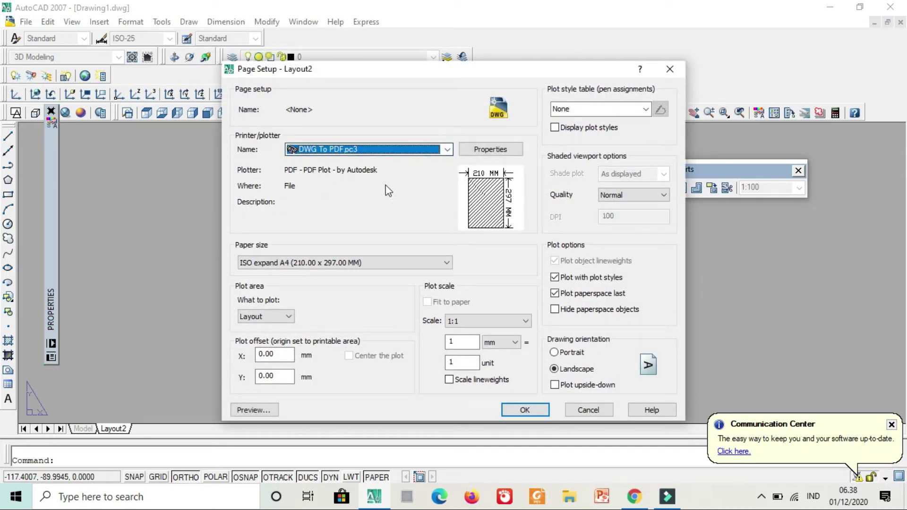
left_click(637, 110)
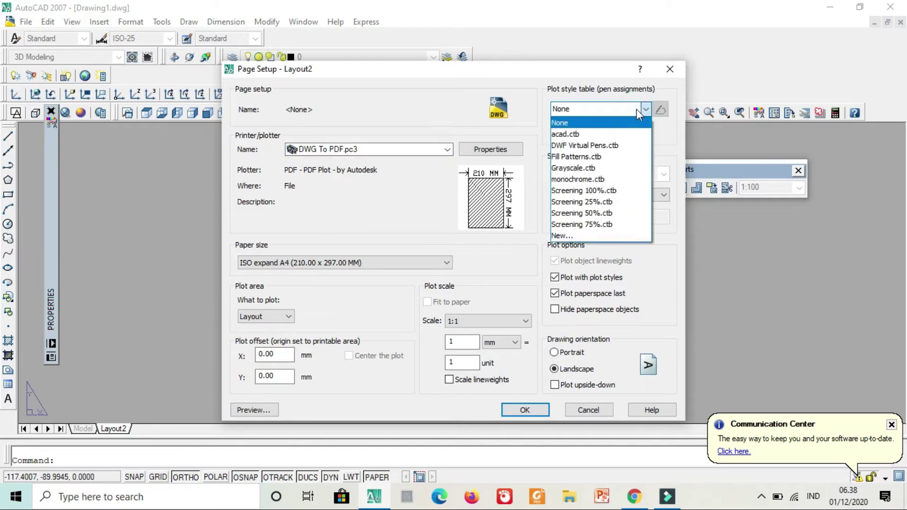
left_click(621, 182)
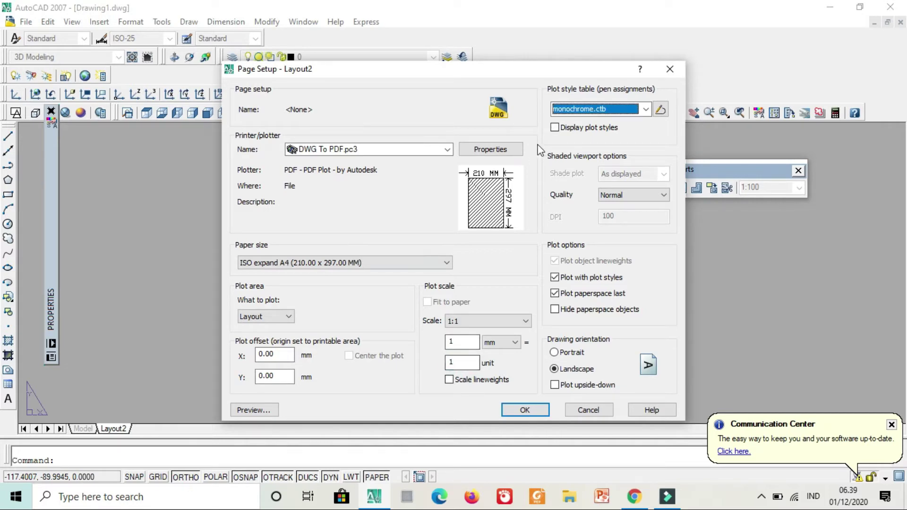
left_click(525, 410)
left_click(506, 382)
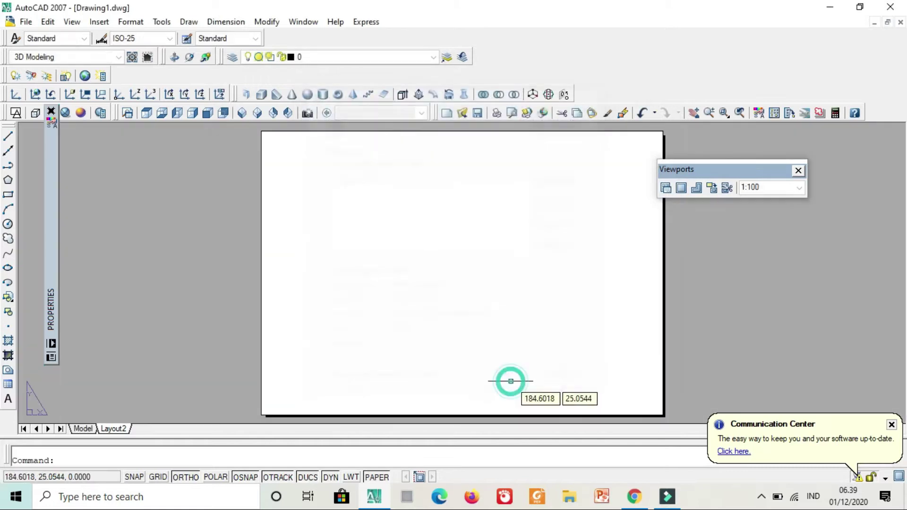
Step: Review the paper size and printable area in Layout2's page setup, leaving the settings as they are
scroll(288, 259, "down", 2)
scroll(330, 233, "up", 2)
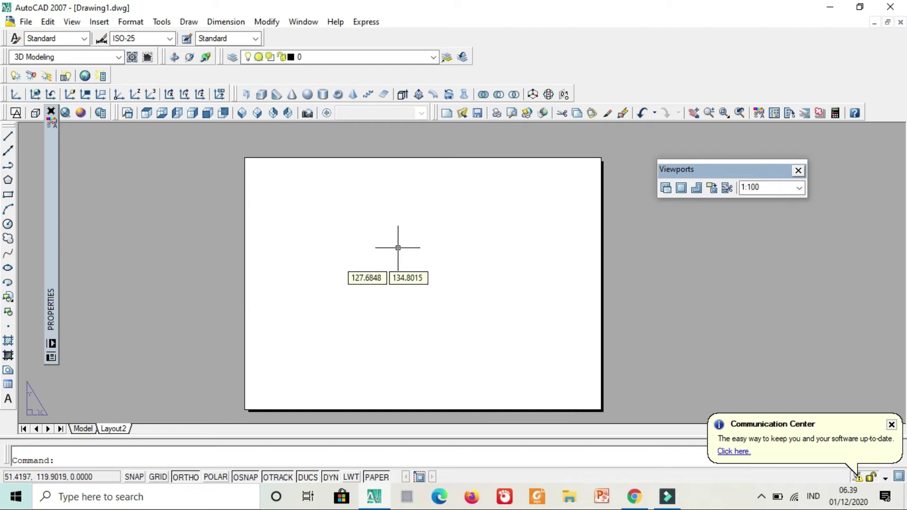
right_click(111, 432)
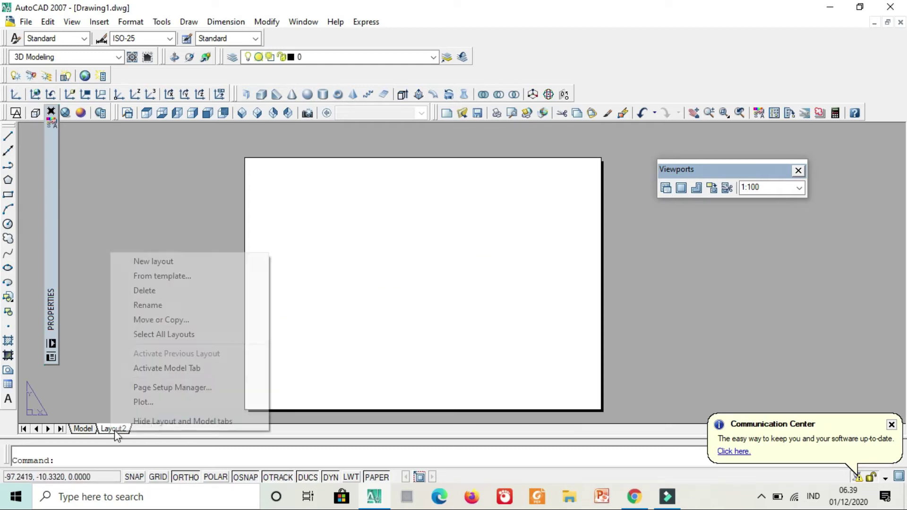
left_click(202, 388)
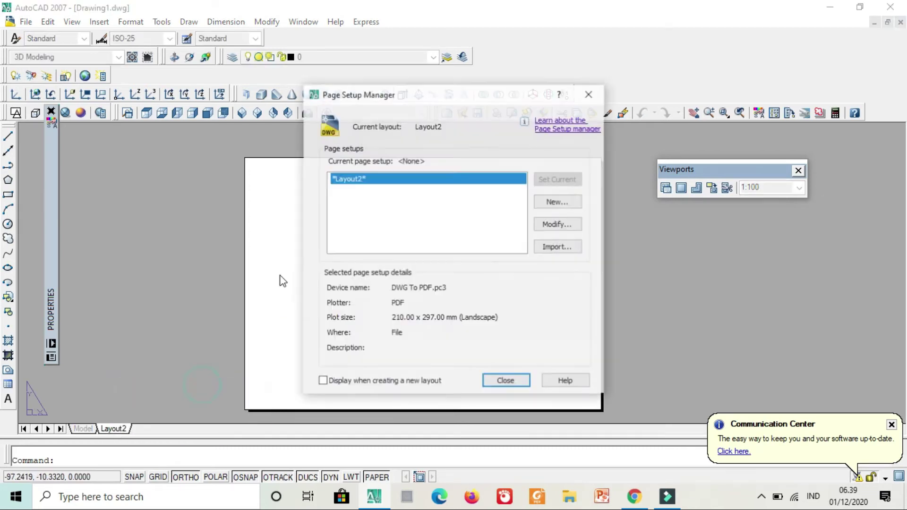
left_click(557, 225)
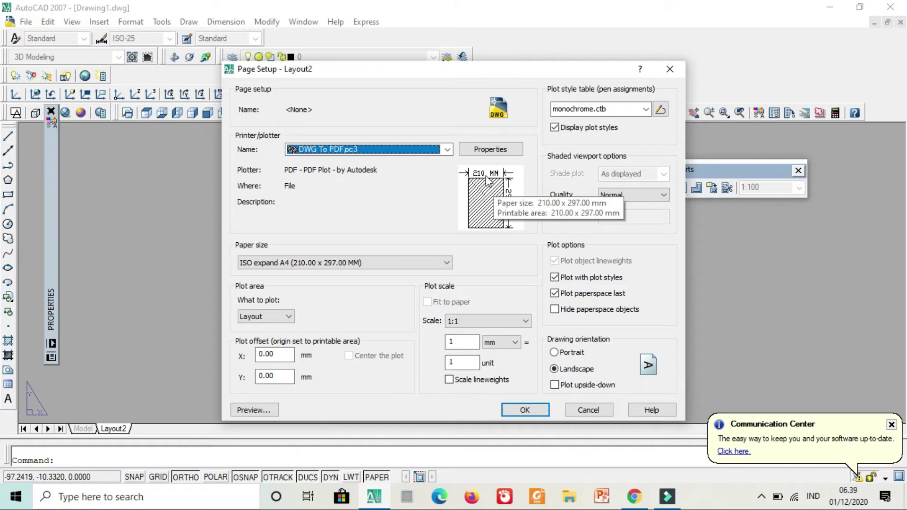
mouse_move(521, 220)
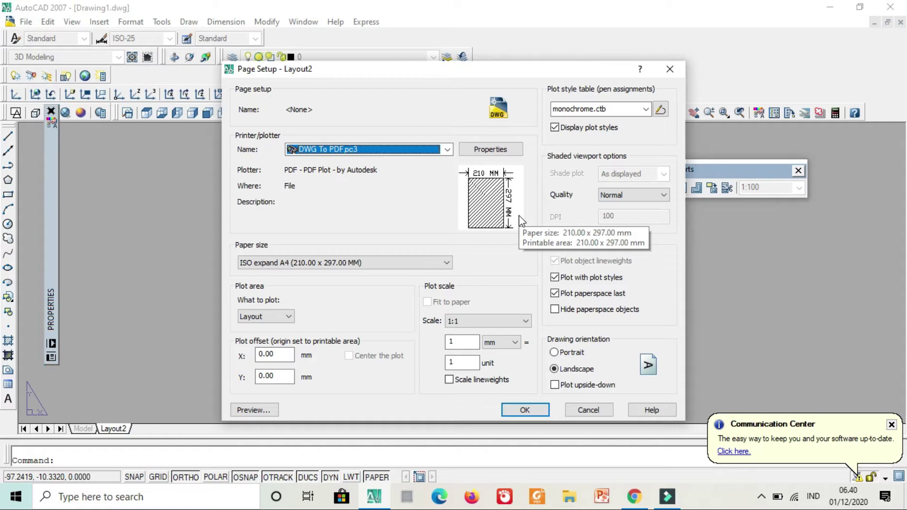
left_click(589, 409)
left_click(520, 380)
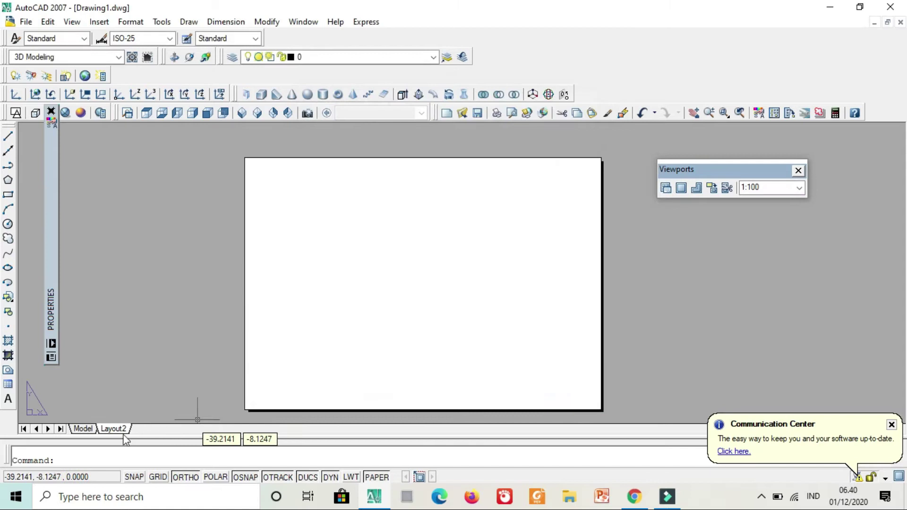
Step: In model space, delete the 297 and 210 dimensions from the small sheet frame
left_click(83, 428)
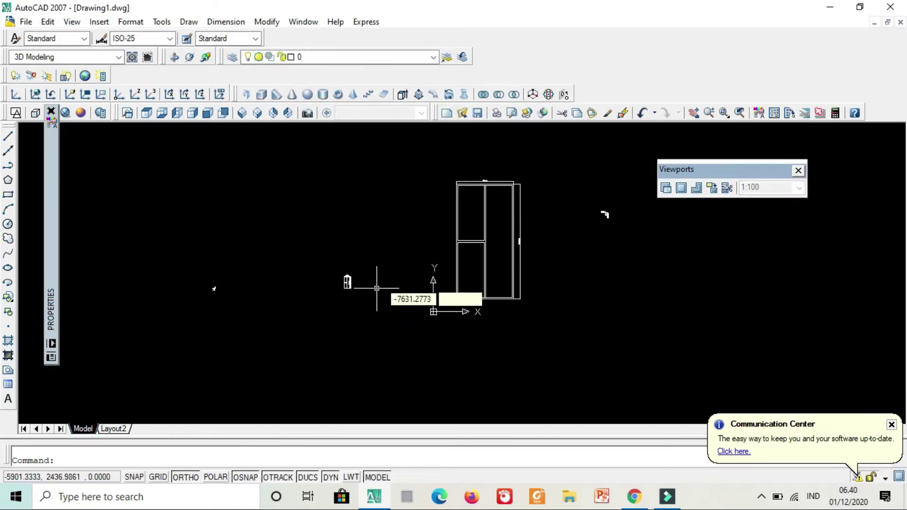
scroll(434, 260, "up", 6)
middle_click_drag(628, 183, 427, 245)
scroll(422, 243, "up", 9)
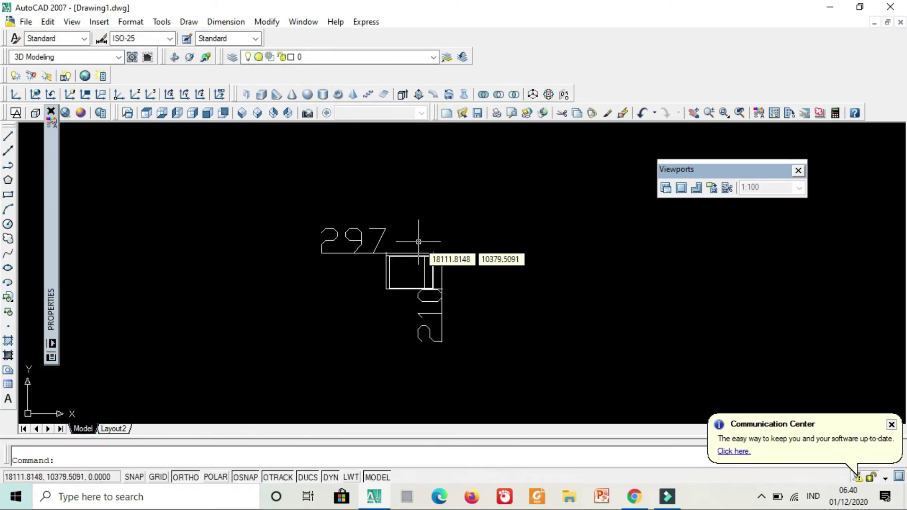
left_click(312, 281)
left_click(215, 188)
key("Delete")
scroll(396, 251, "down", 3)
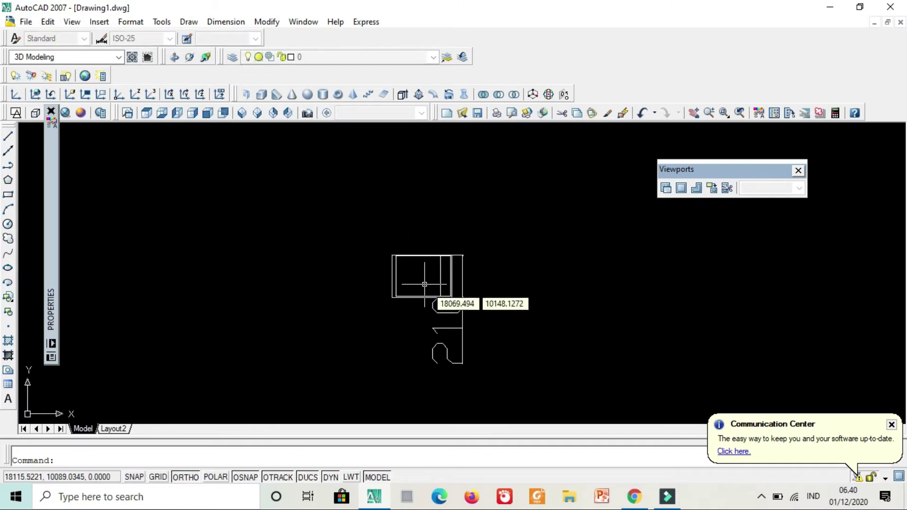
middle_click_drag(423, 284, 426, 210)
left_click(549, 292)
left_click(365, 288)
key("Delete")
Step: Copy the small sheet frame from model space and paste it into Layout2, aligning its outer border with the paper's edges
scroll(356, 272, "down", 10)
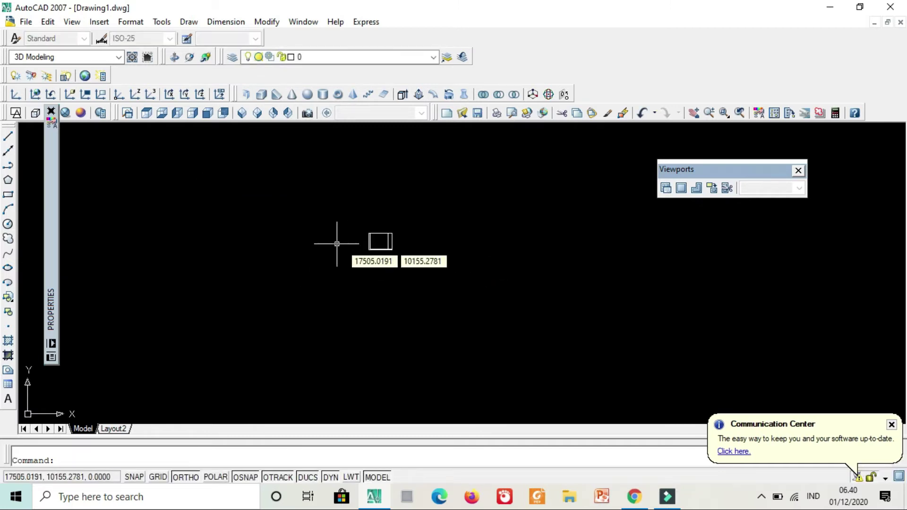
scroll(378, 258, "up", 8)
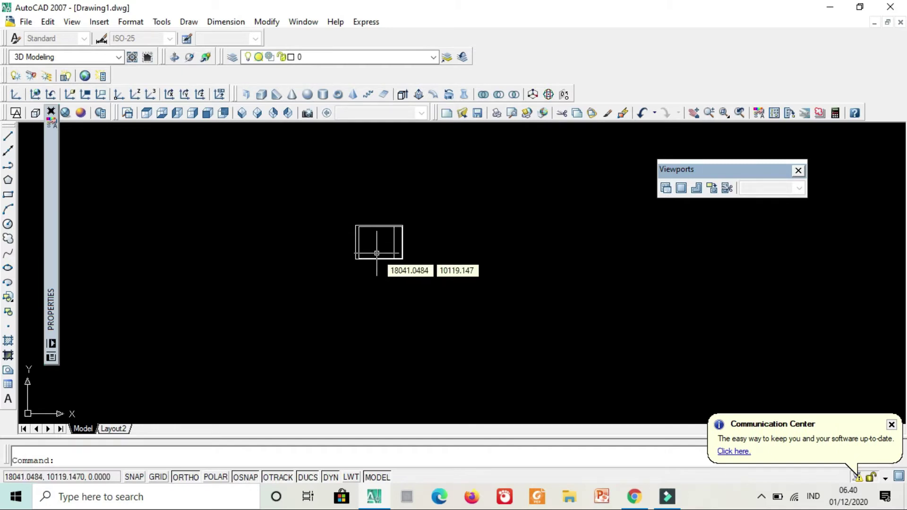
scroll(376, 254, "up", 3)
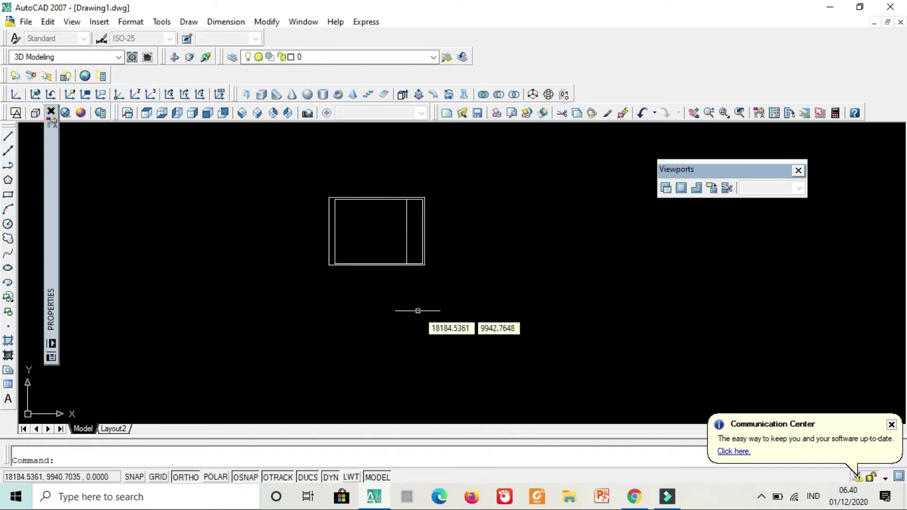
left_click(524, 319)
left_click(373, 343)
left_click(478, 314)
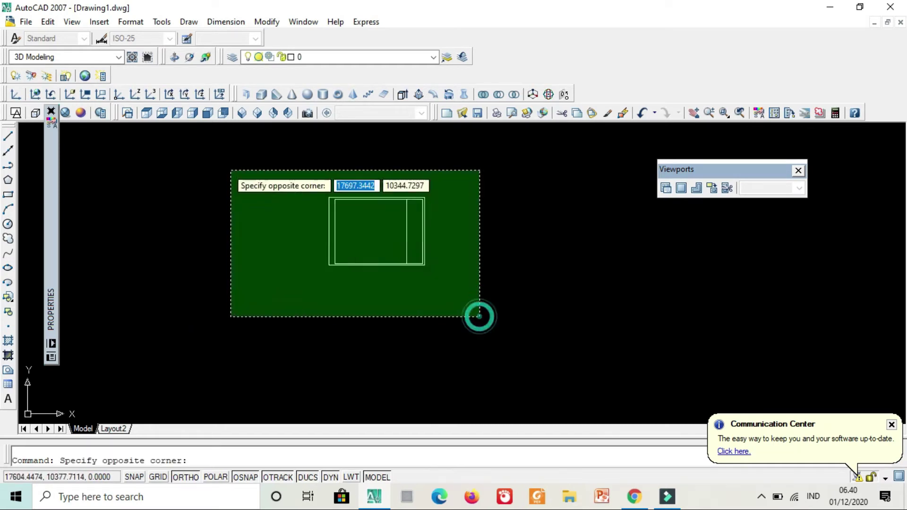
left_click(192, 146)
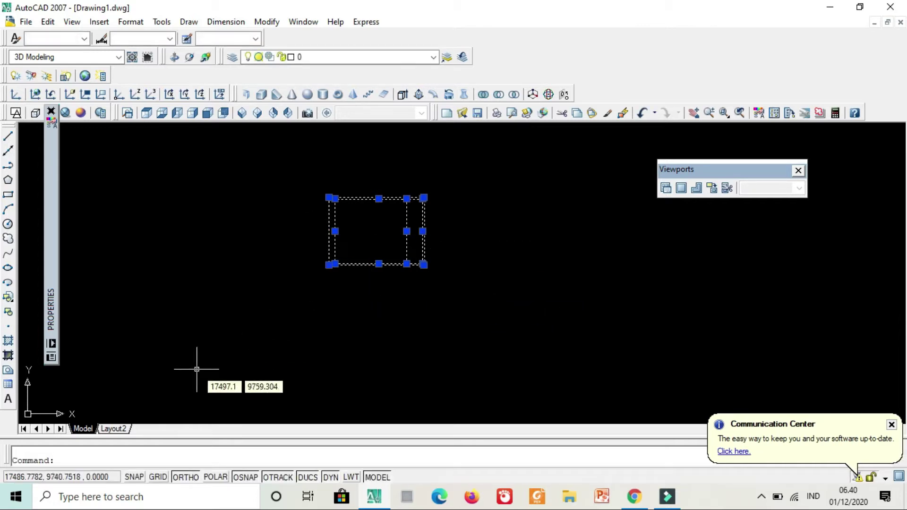
left_click(113, 429)
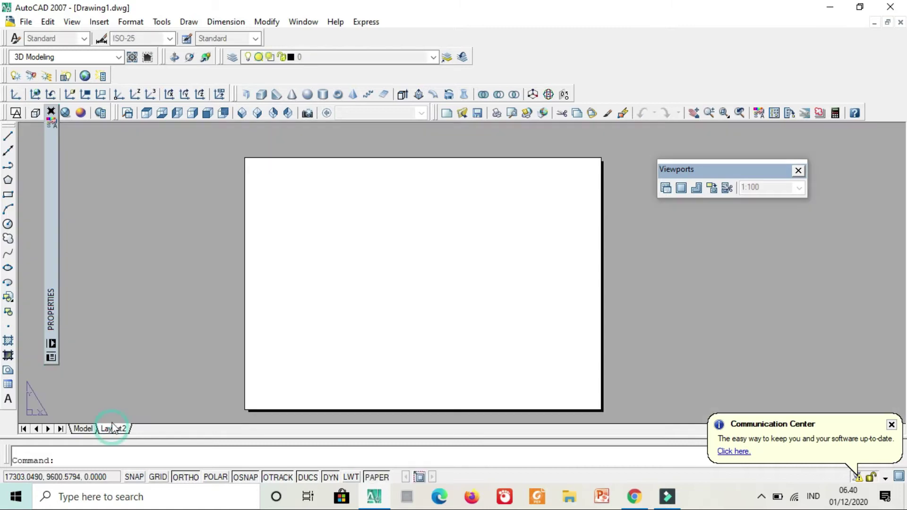
key("ctrl+v")
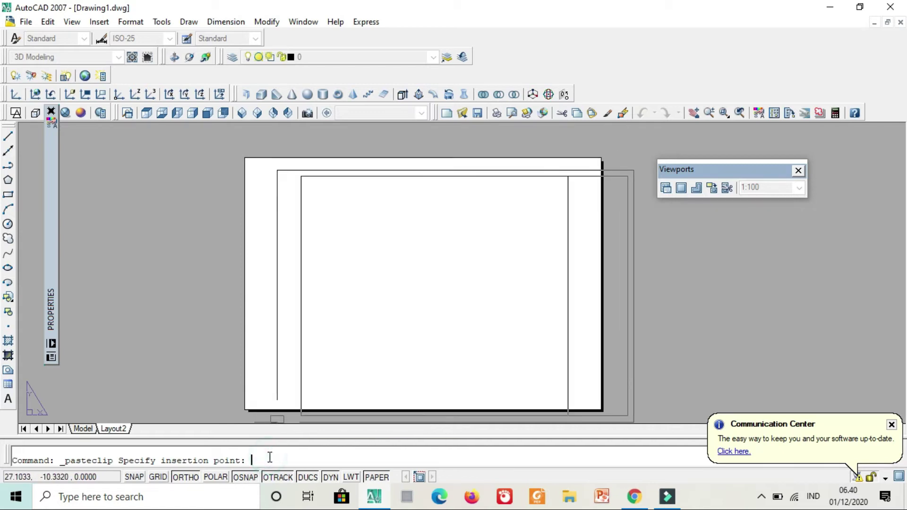
key("Return")
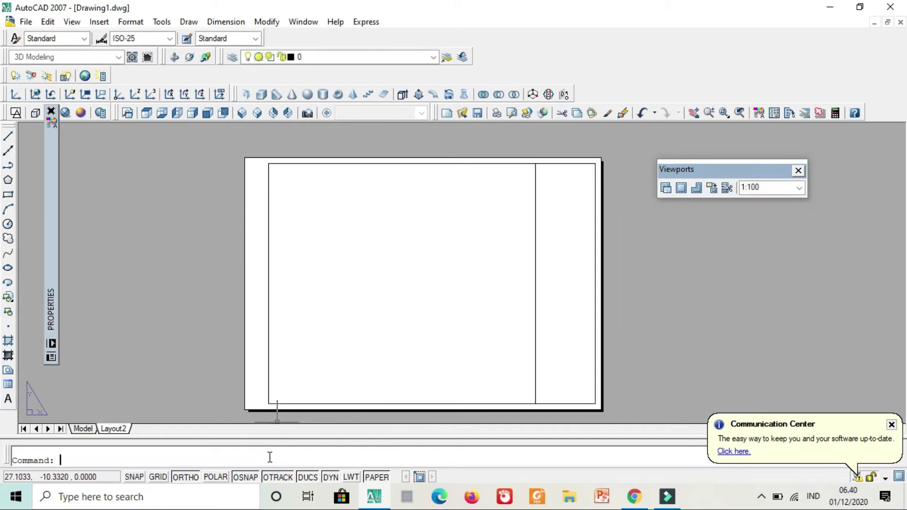
middle_click_drag(282, 307, 282, 246)
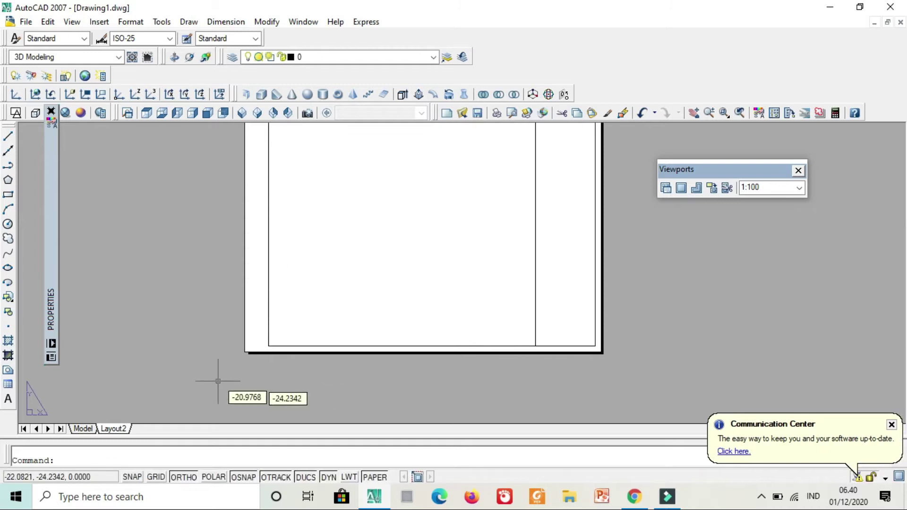
scroll(239, 365, "up", 4)
scroll(253, 360, "down", 2)
scroll(253, 354, "up", 2)
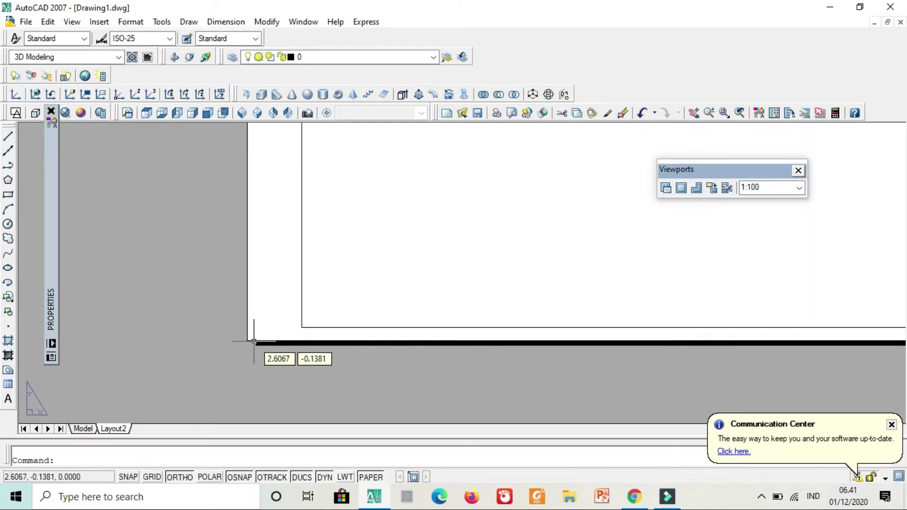
Step: Check how the pasted sheet frame fits the Layout2 paper, and compare it with the original frame in model space
scroll(325, 314, "down", 4)
mouse_move(324, 313)
middle_mouse_down()
mouse_move(346, 349)
mouse_move(339, 318)
middle_mouse_up()
scroll(326, 336, "up", 2)
scroll(345, 320, "up", 2)
scroll(398, 279, "down", 2)
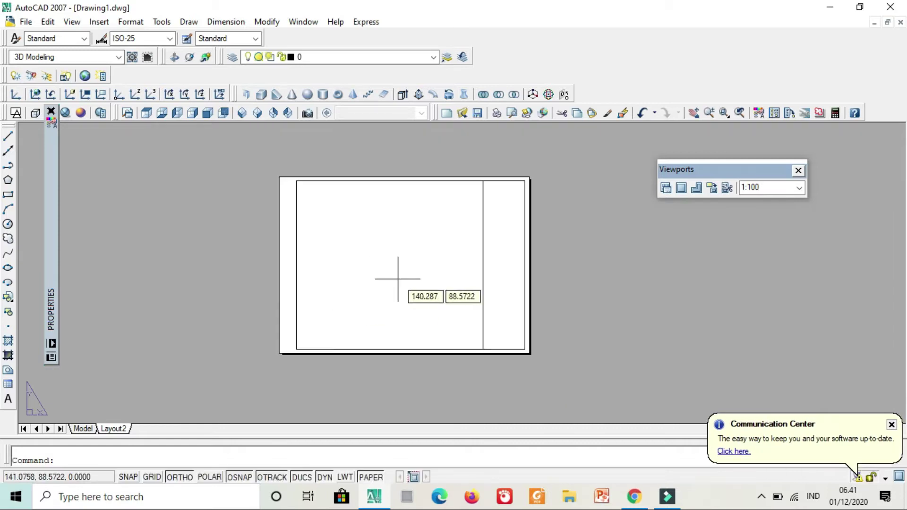
middle_click_drag(398, 279, 432, 277)
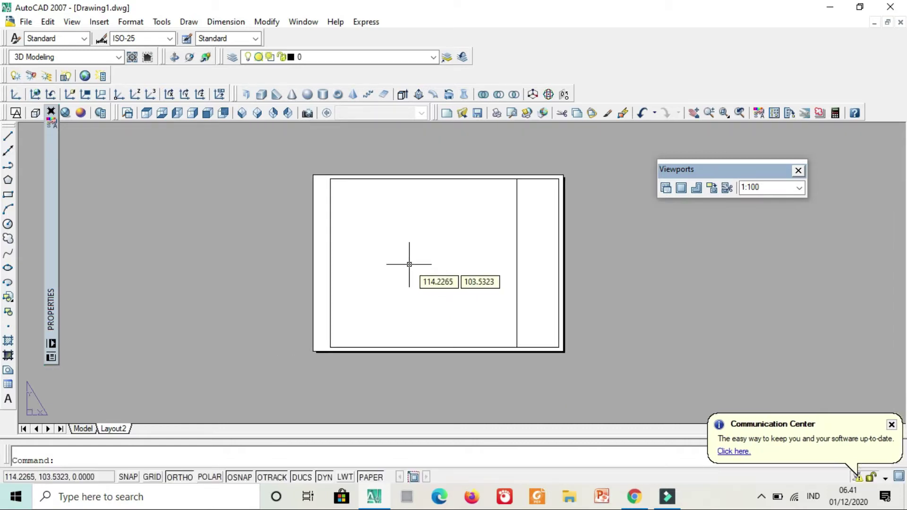
scroll(414, 256, "up", 2)
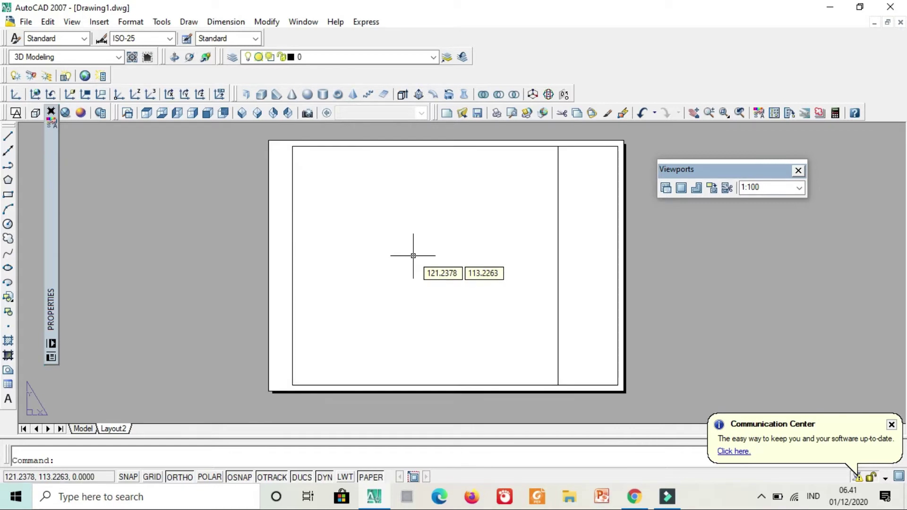
middle_click_drag(409, 252, 401, 261)
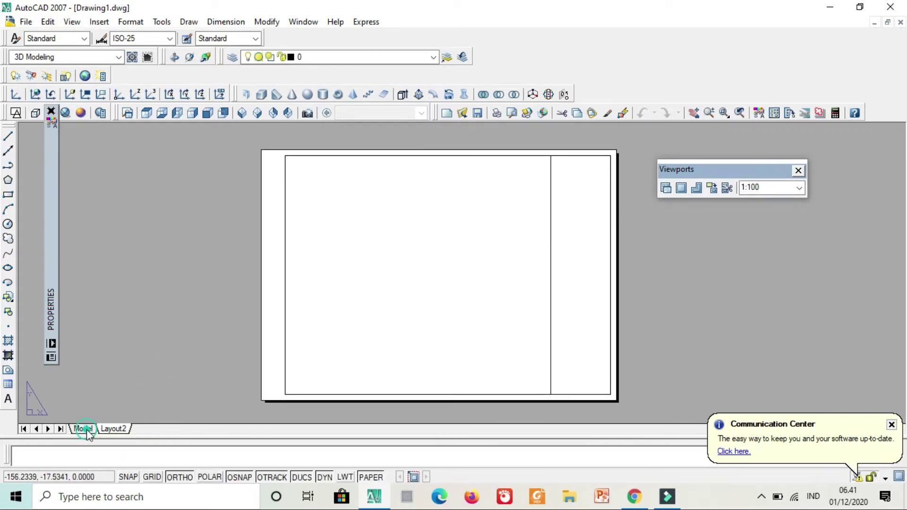
left_click(84, 429)
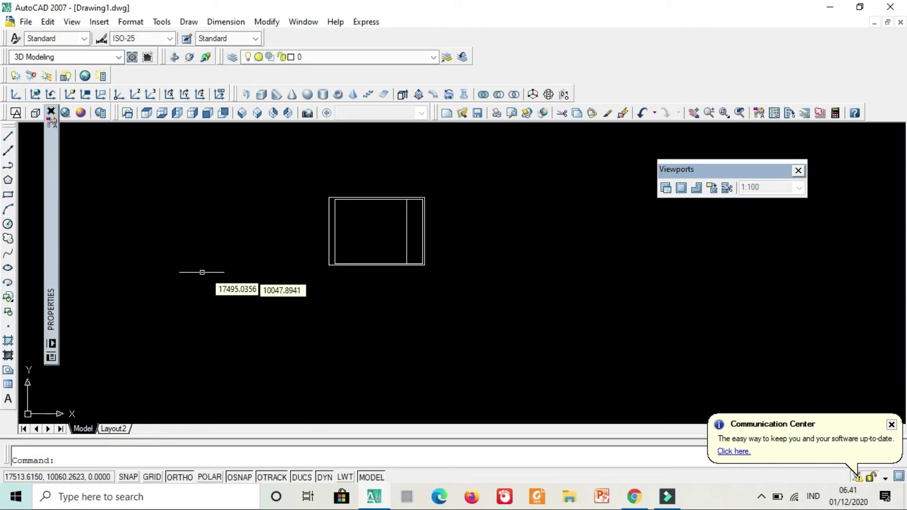
left_click(114, 430)
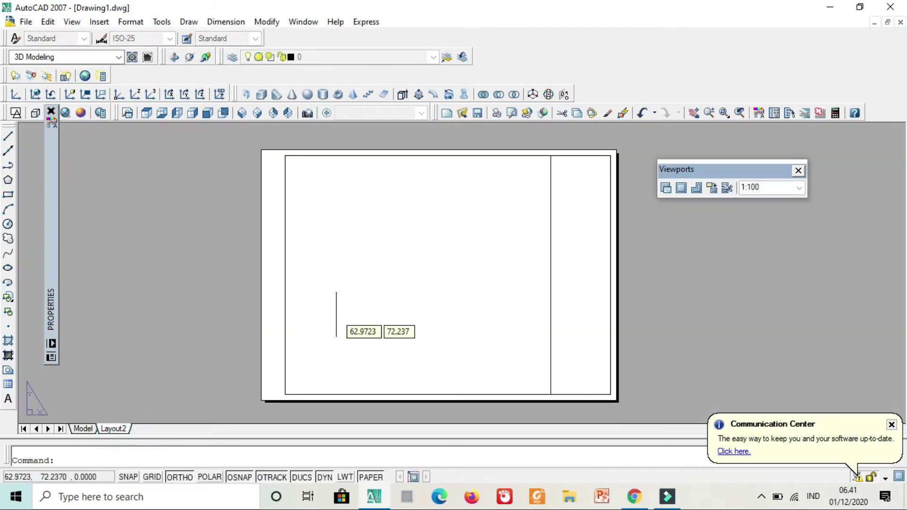
left_click(100, 23)
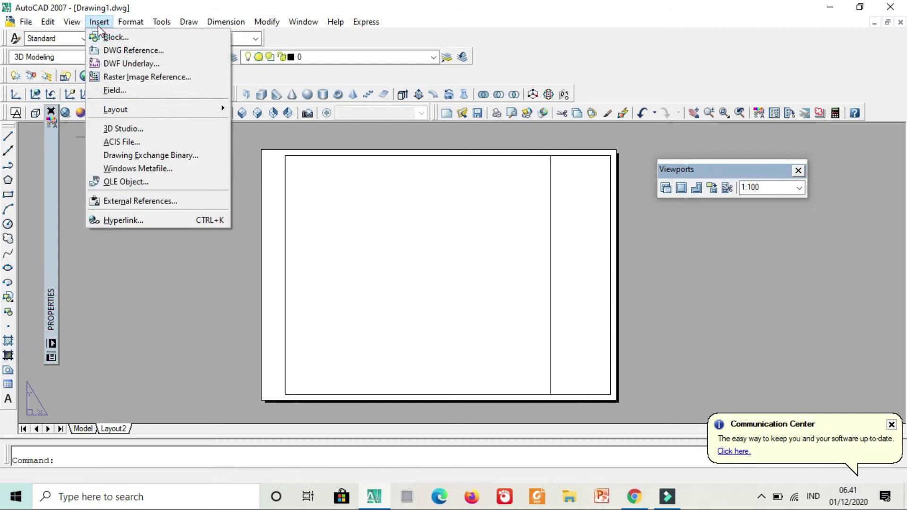
mouse_move(71, 24)
mouse_move(101, 27)
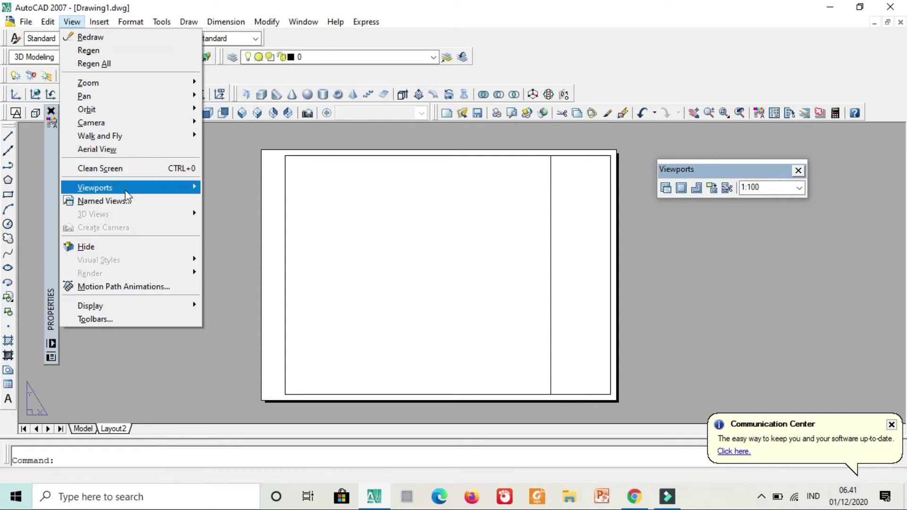
mouse_move(144, 189)
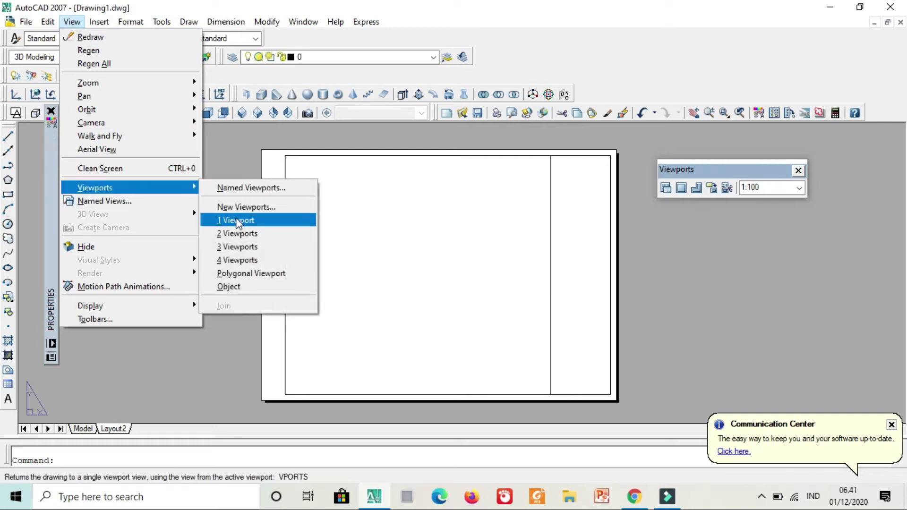
left_click(236, 221)
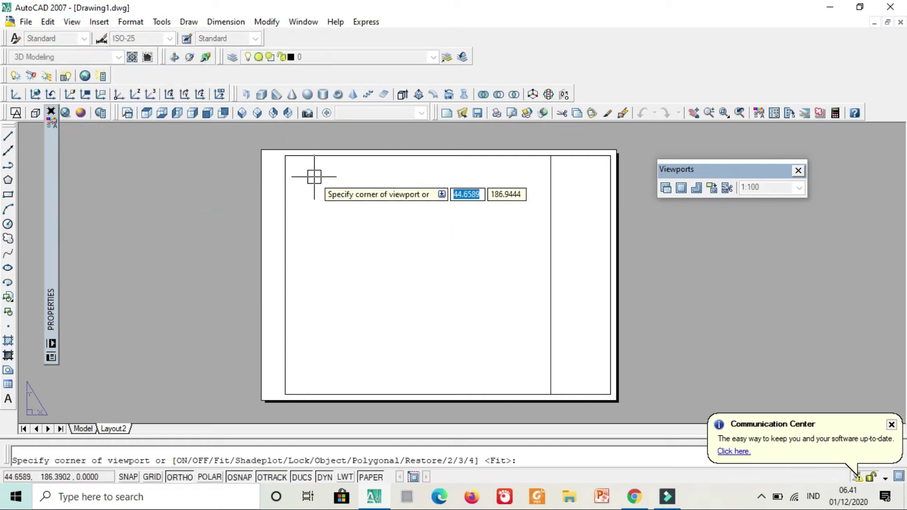
left_click(285, 155)
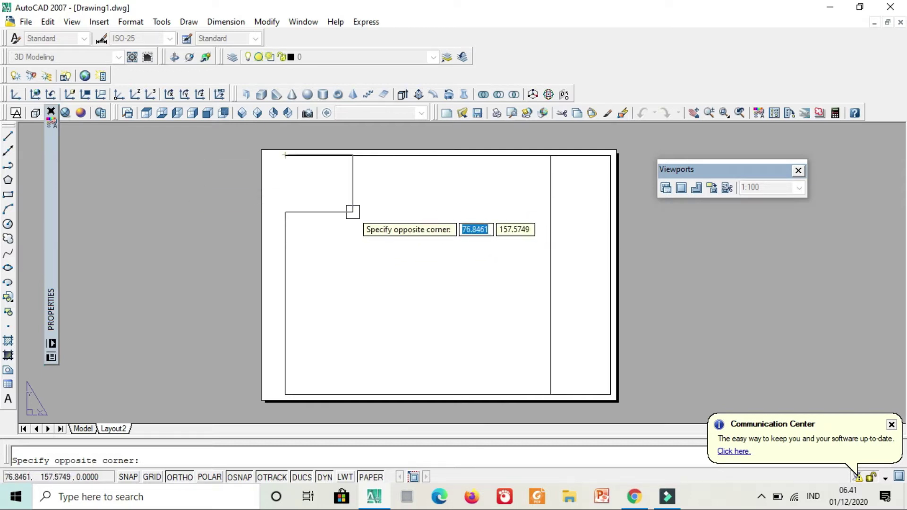
key("Escape")
Step: Create a single viewport in Layout2 covering the sheet frame's main drawing area, from its upper-left corner to the foot of the divider line
left_click(80, 22)
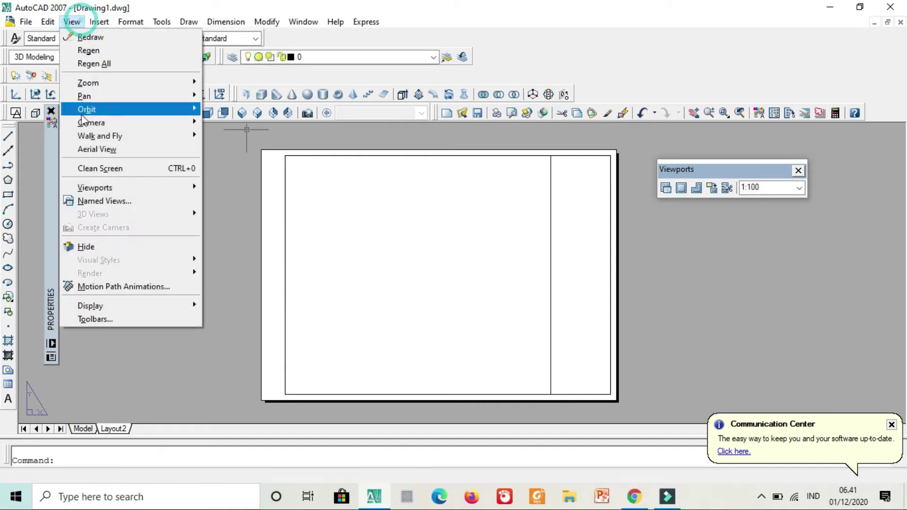
left_click(122, 187)
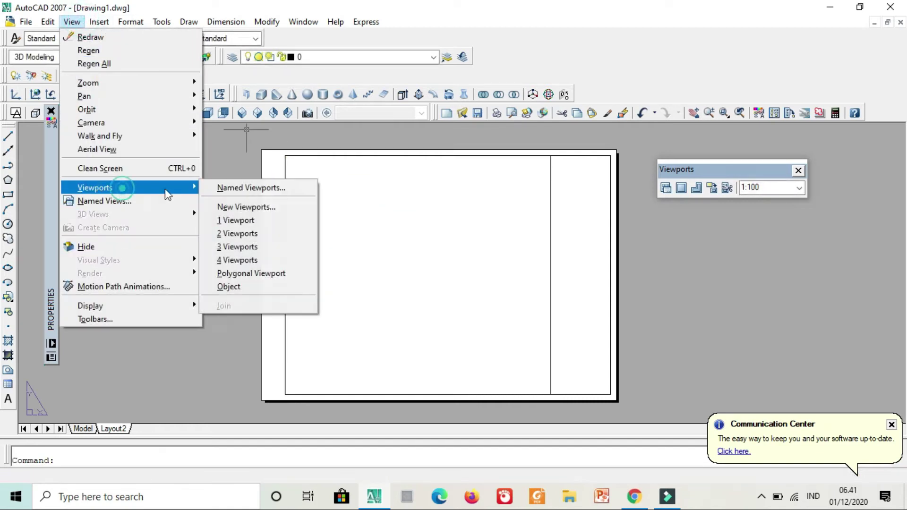
left_click(239, 221)
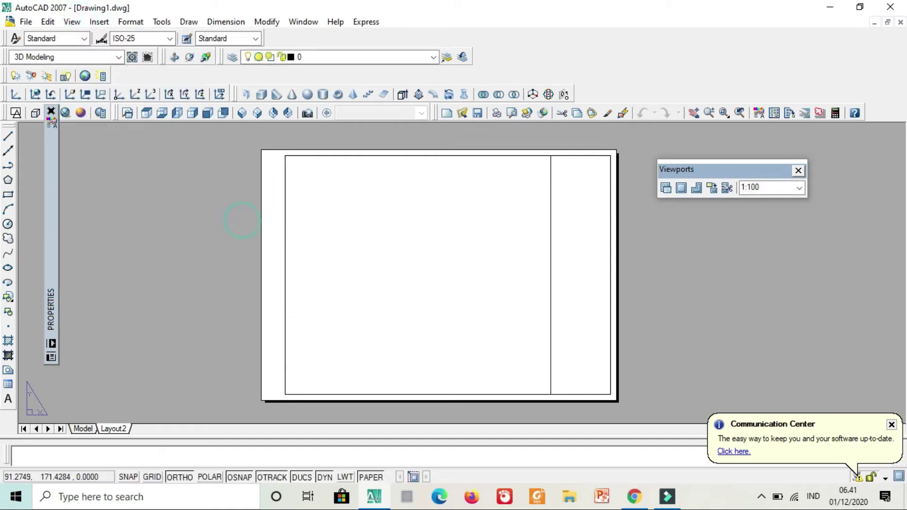
left_click(286, 156)
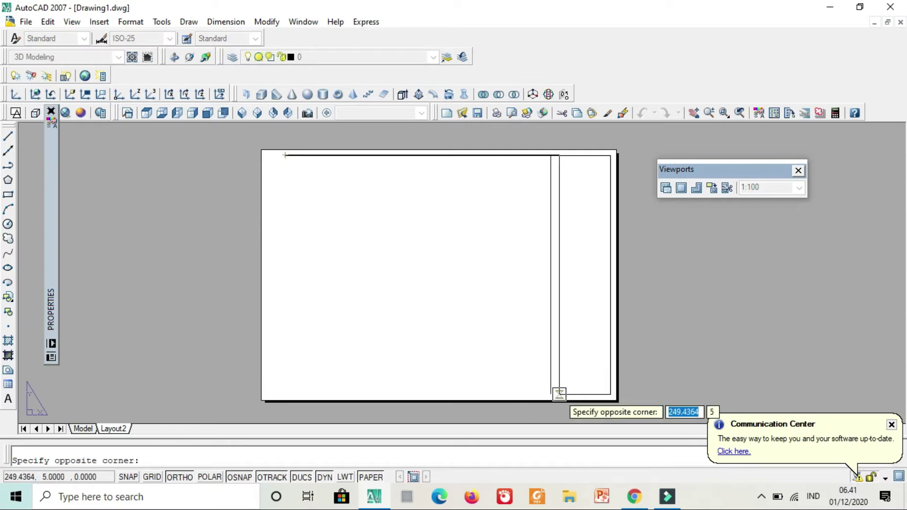
scroll(528, 397, "up", 3)
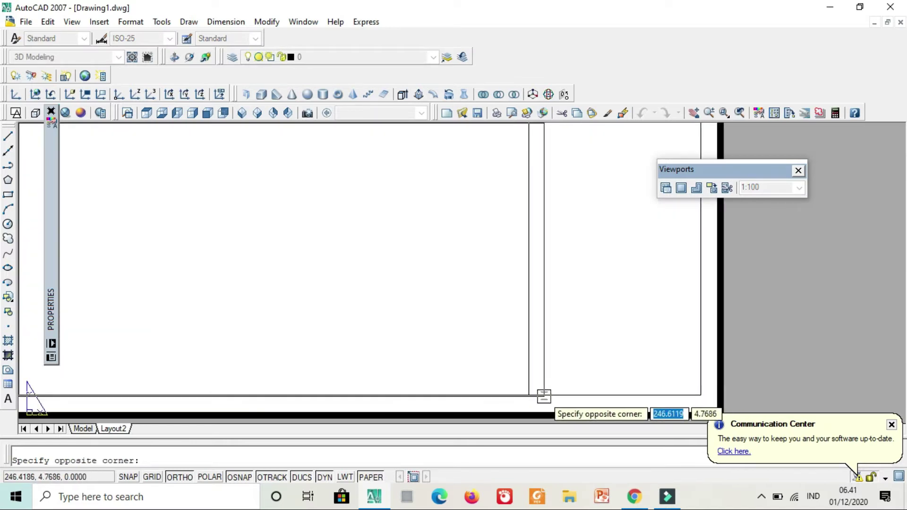
left_click(528, 378)
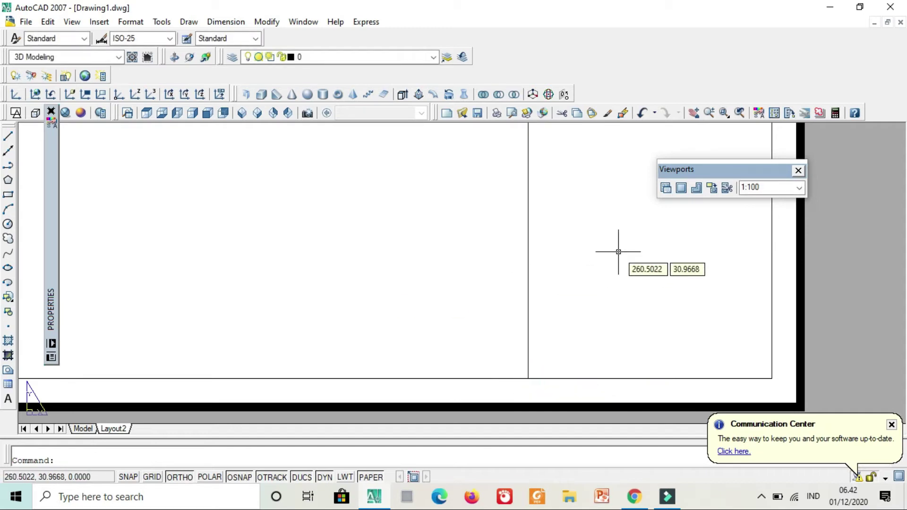
Step: Activate the new viewport's model space and bring the full-size floor plan into view inside it
scroll(619, 249, "down", 4)
middle_click_drag(583, 219, 448, 279)
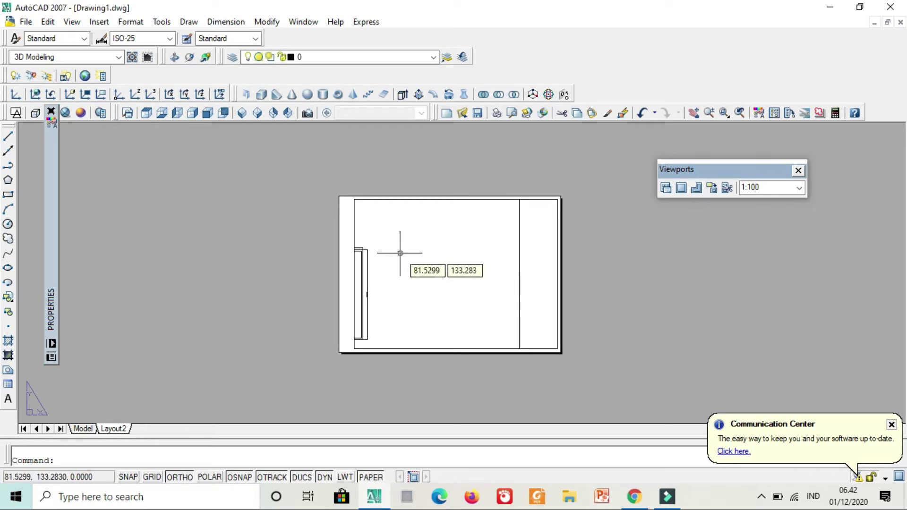
middle_click_drag(434, 273, 416, 264)
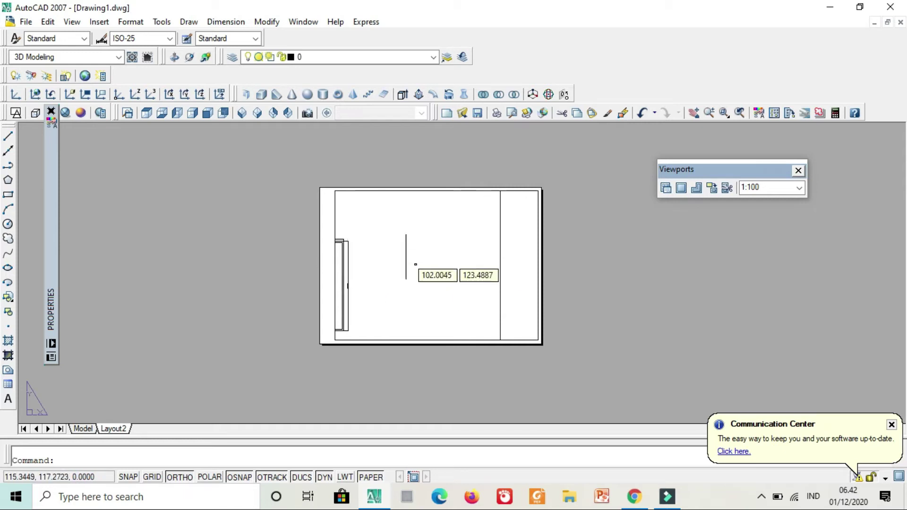
scroll(410, 252, "up", 3)
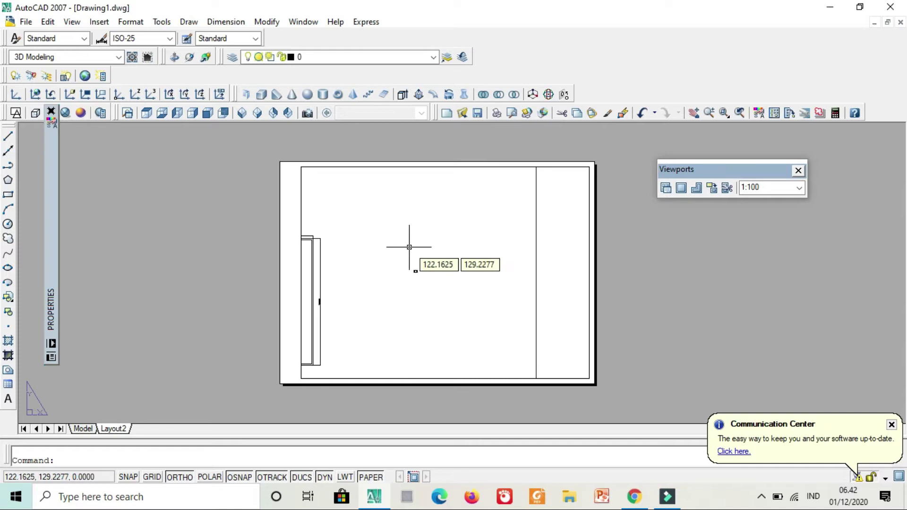
scroll(437, 237, "down", 2)
scroll(450, 247, "up", 2)
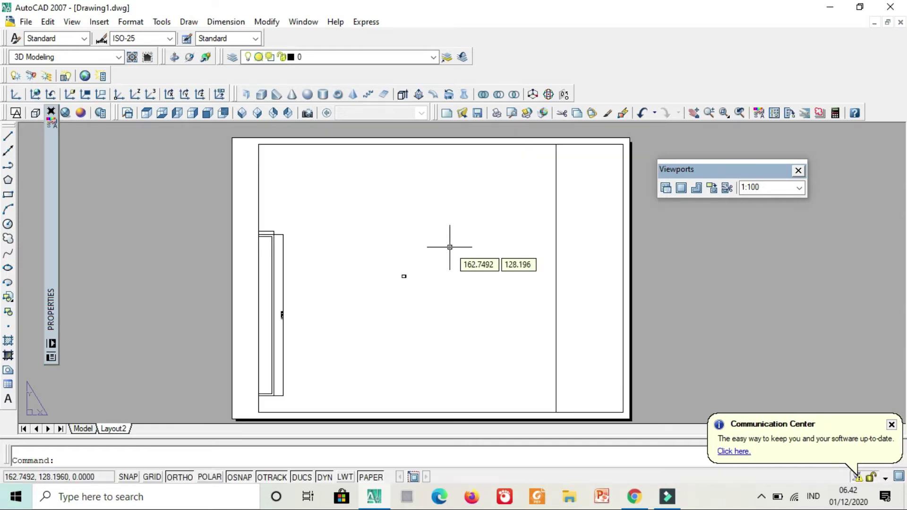
middle_click_drag(449, 245, 434, 241)
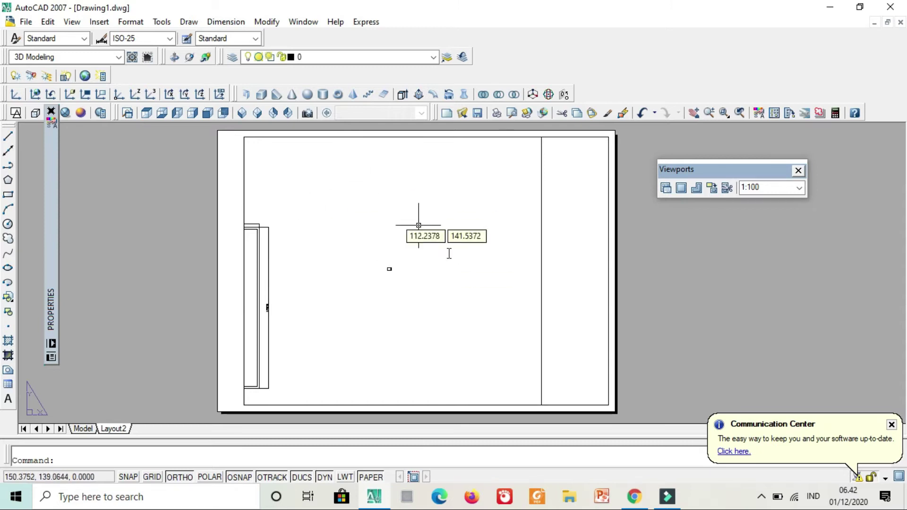
double_click(419, 196)
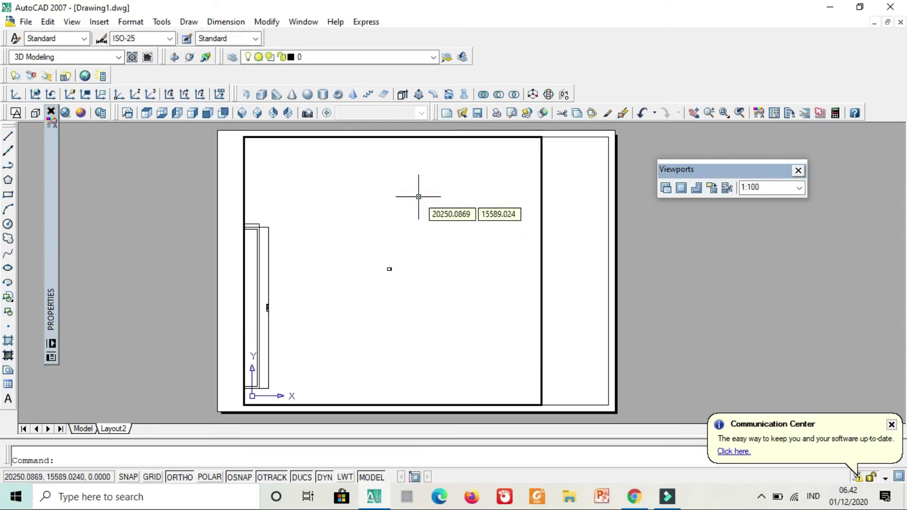
scroll(410, 232, "down", 2)
scroll(410, 236, "down", 3)
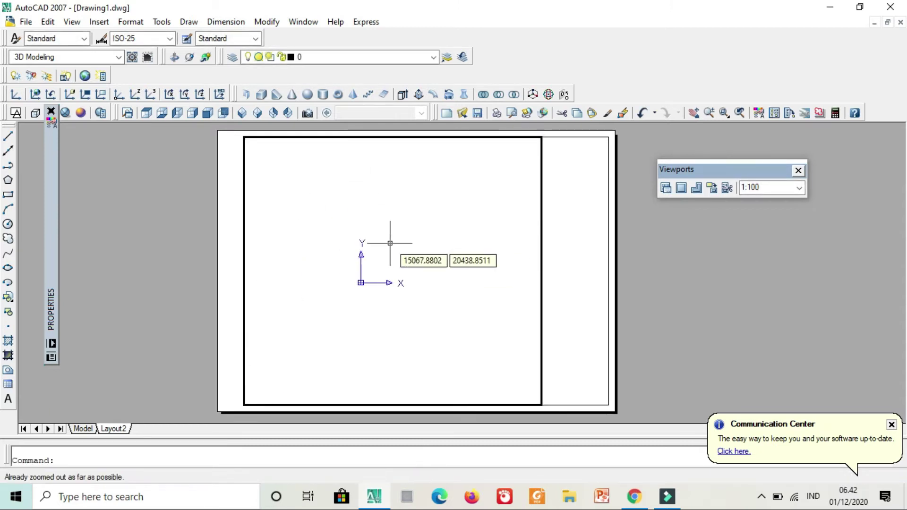
scroll(417, 255, "up", 3)
middle_click_drag(334, 264, 427, 251)
middle_click_drag(274, 302, 364, 274)
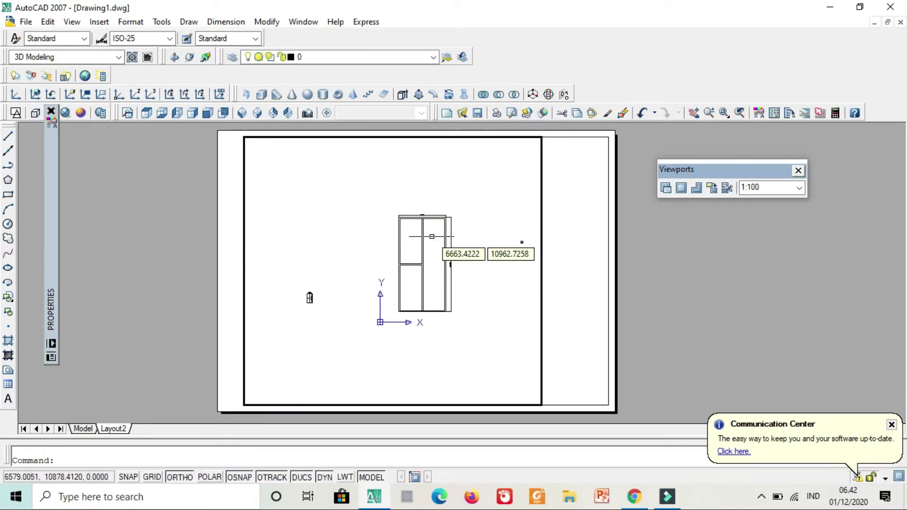
Step: Enlarge the floor plan within the active viewport so it sits centrally and fills most of the drawing area's height
scroll(431, 237, "up", 3)
scroll(418, 239, "down", 2)
scroll(408, 230, "down", 2)
scroll(408, 231, "up", 4)
scroll(407, 231, "down", 2)
scroll(408, 231, "up", 2)
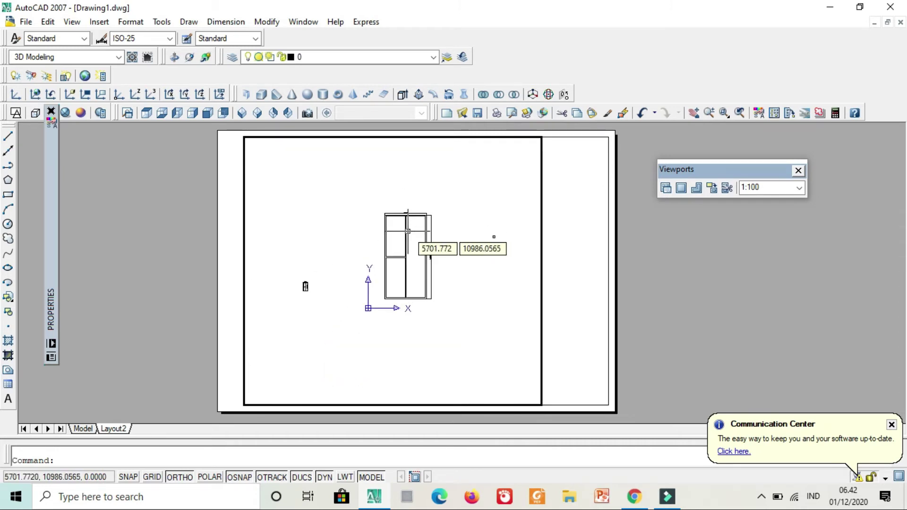
scroll(416, 234, "up", 4)
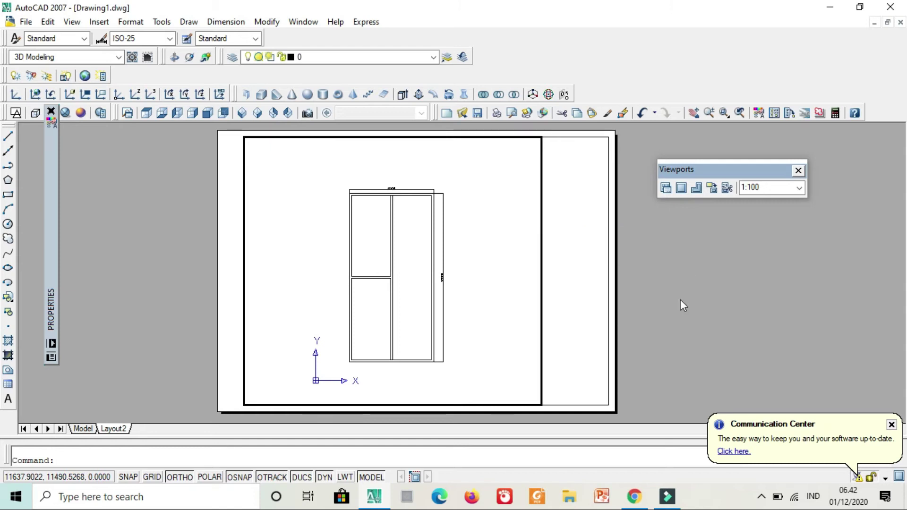
Step: Return to paper space and examine how the viewport's floor plan and the sheet frame zoom together
double_click(719, 243)
scroll(583, 235, "down", 6)
scroll(583, 236, "up", 4)
scroll(583, 235, "down", 3)
scroll(584, 235, "up", 3)
scroll(583, 235, "down", 3)
scroll(584, 236, "up", 3)
scroll(584, 236, "down", 4)
scroll(581, 234, "up", 4)
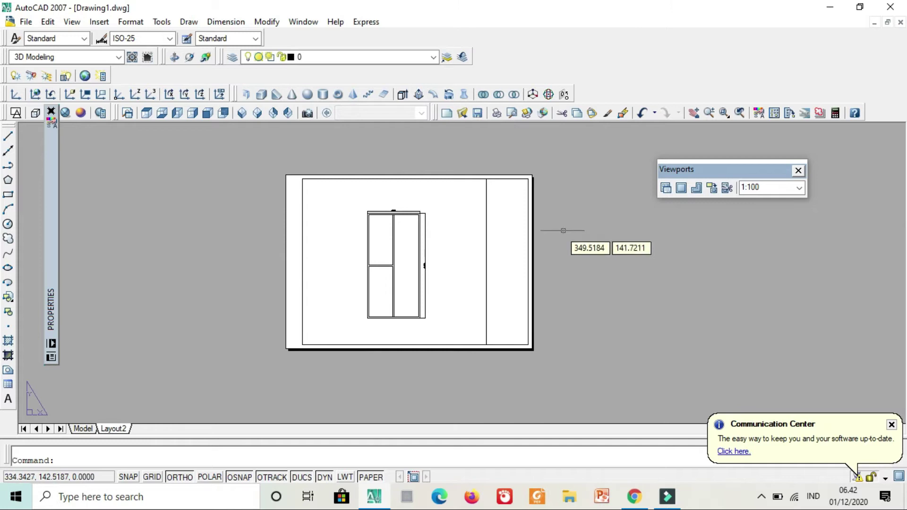
scroll(549, 229, "up", 2)
scroll(544, 229, "down", 1)
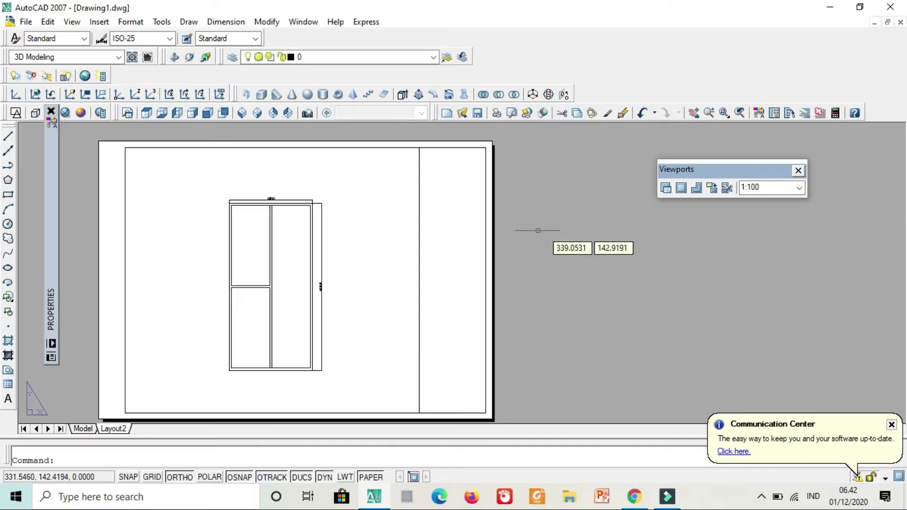
middle_click_drag(538, 231, 625, 233)
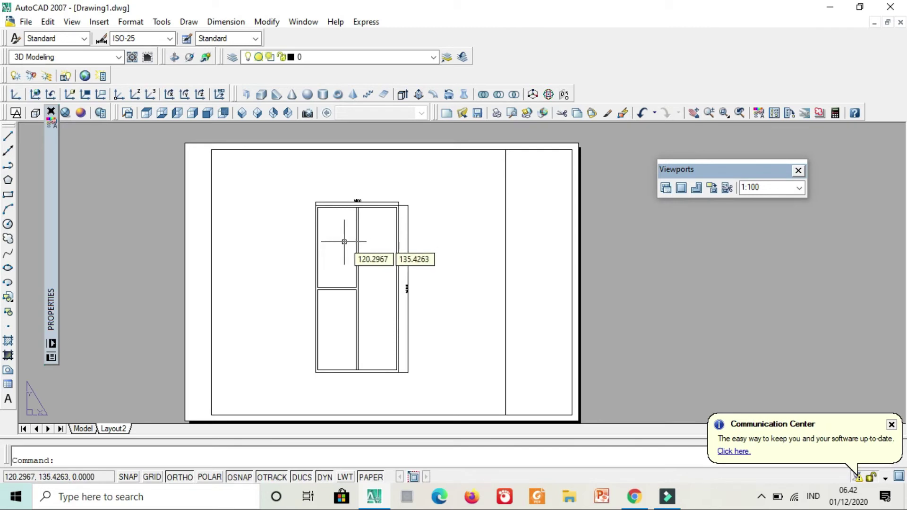
scroll(476, 229, "up", 1)
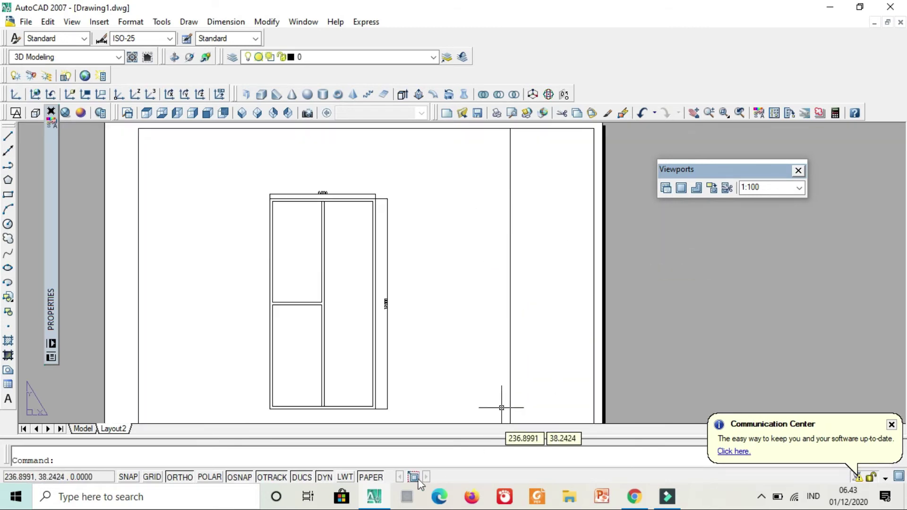
Step: Reactivate the viewport's model space and adjust the floor plan's size and position inside it independently of the sheet
double_click(455, 190)
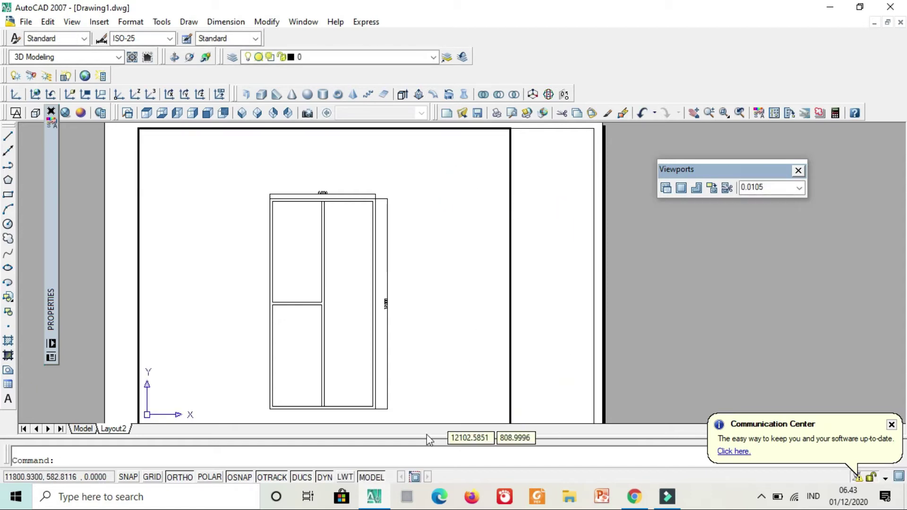
scroll(382, 253, "down", 3)
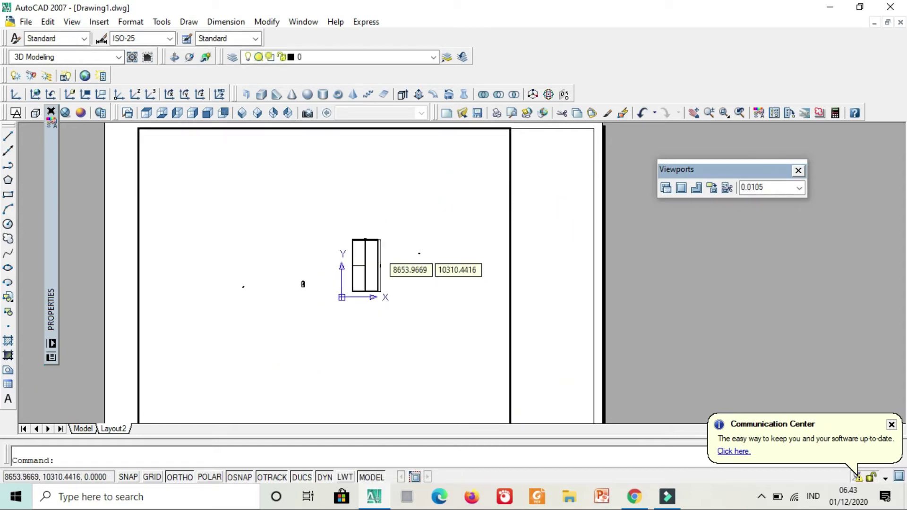
scroll(377, 254, "up", 3)
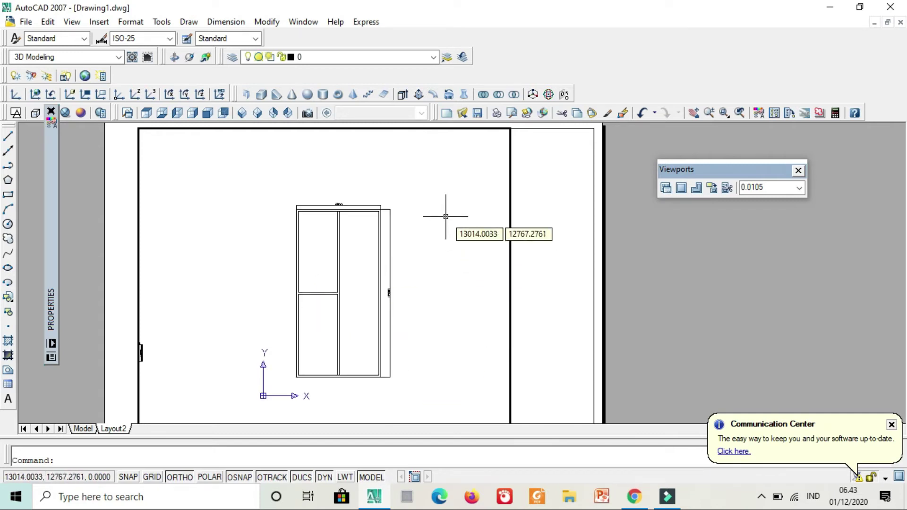
middle_click_drag(636, 253, 661, 209)
scroll(650, 223, "down", 4)
scroll(633, 227, "up", 3)
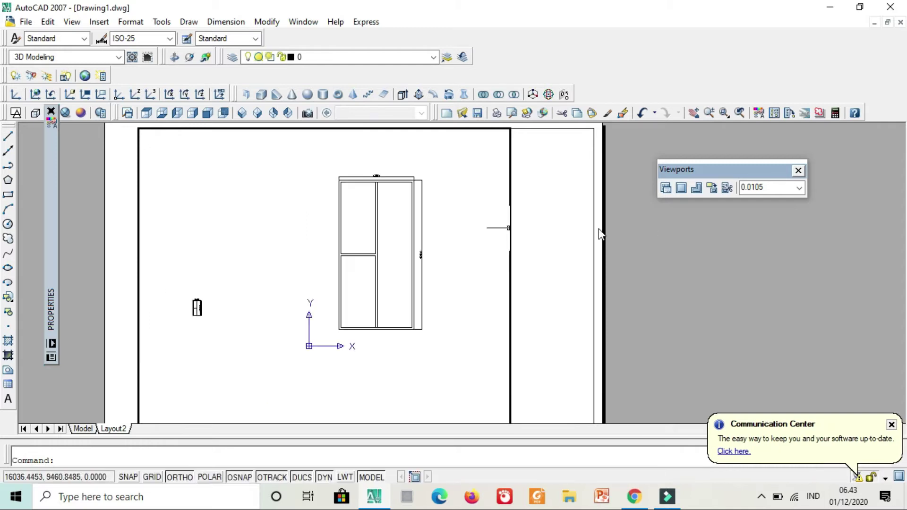
Step: Zoom and pan the floor plan inside the active viewport to examine how its display scale responds
scroll(438, 217, "up", 2)
mouse_move(447, 208)
middle_mouse_down()
mouse_move(438, 219)
mouse_move(409, 225)
mouse_move(439, 251)
mouse_move(421, 220)
middle_mouse_up()
scroll(414, 214, "up", 2)
scroll(414, 214, "down", 2)
scroll(415, 233, "up", 1)
scroll(426, 227, "down", 2)
scroll(427, 208, "up", 2)
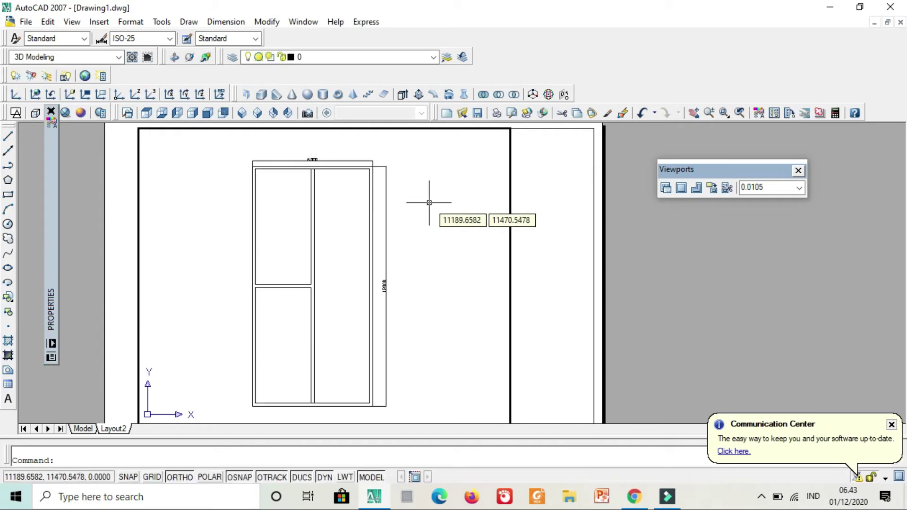
scroll(398, 238, "up", 2)
scroll(398, 238, "down", 2)
scroll(405, 233, "up", 2)
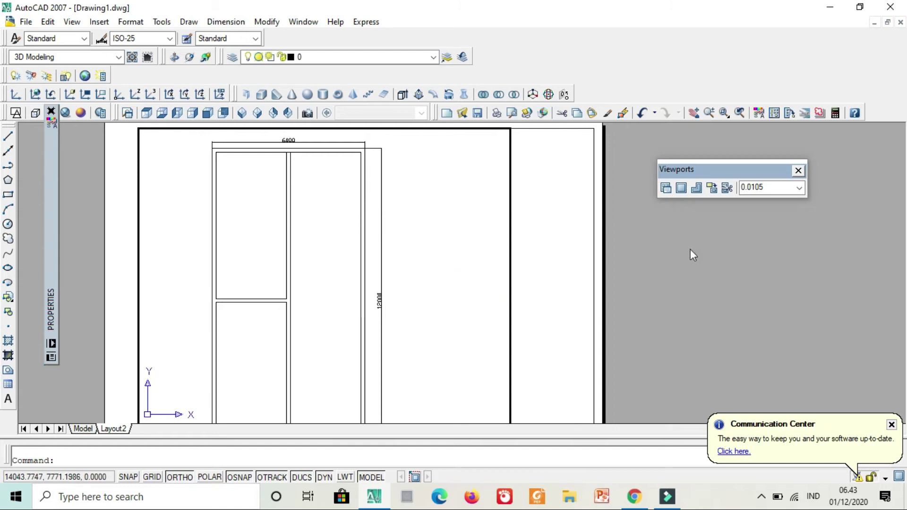
Step: Set the active viewport's scale to 1:100, return to paper space and check the whole sheet
left_click(800, 188)
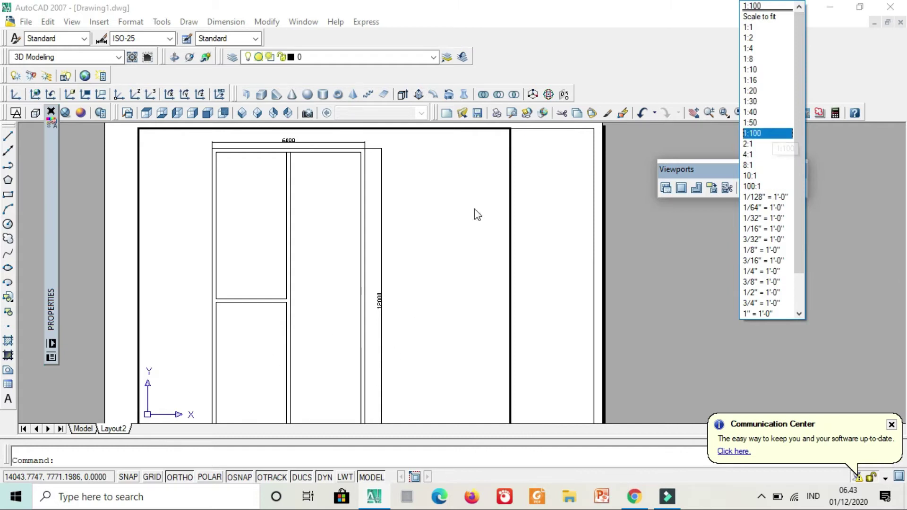
left_click(764, 135)
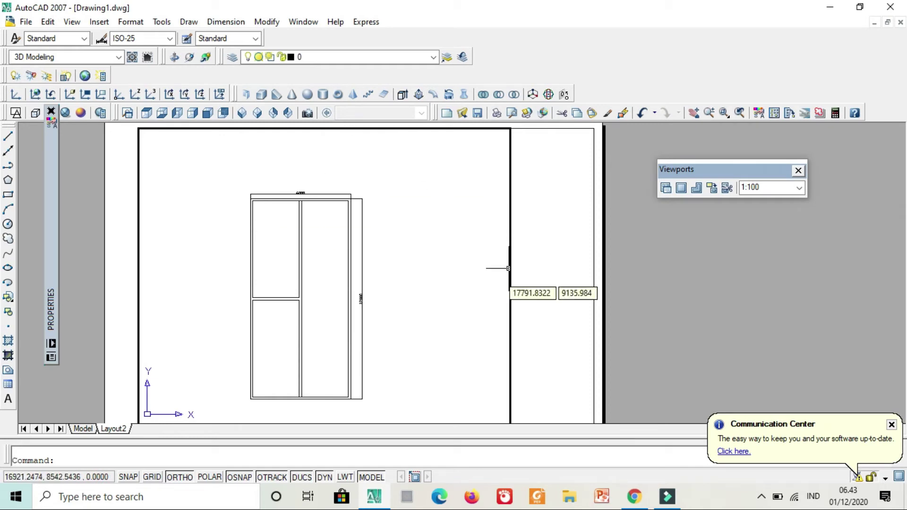
double_click(715, 238)
scroll(473, 289, "down", 3)
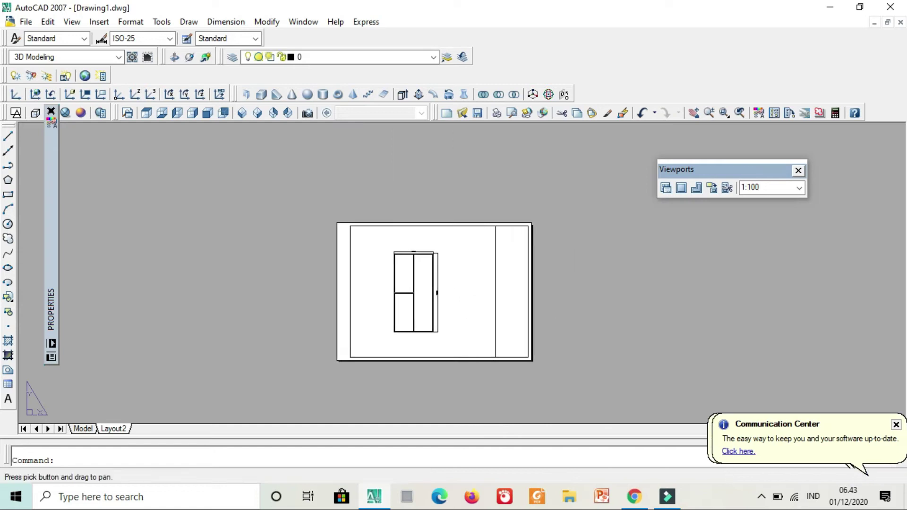
scroll(476, 288, "up", 3)
middle_click_drag(500, 285, 500, 270)
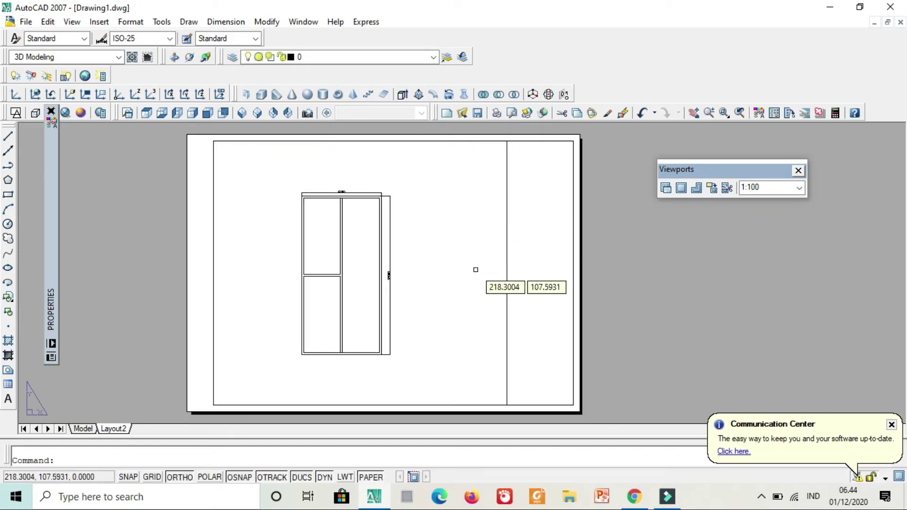
Step: Reactivate the viewport, pan the floor plan to the middle of the drawing area at its current scale, and return to paper space
double_click(450, 220)
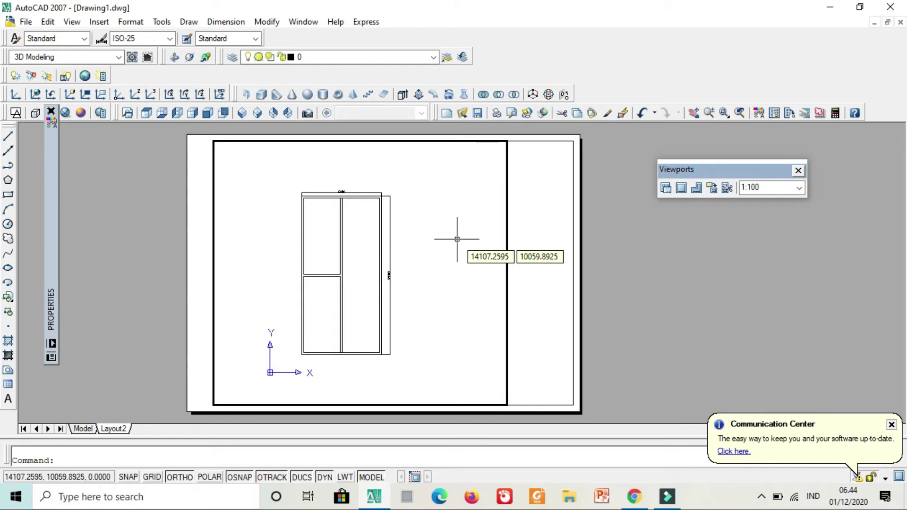
type("p")
key("Return")
left_click_drag(431, 251, 450, 255)
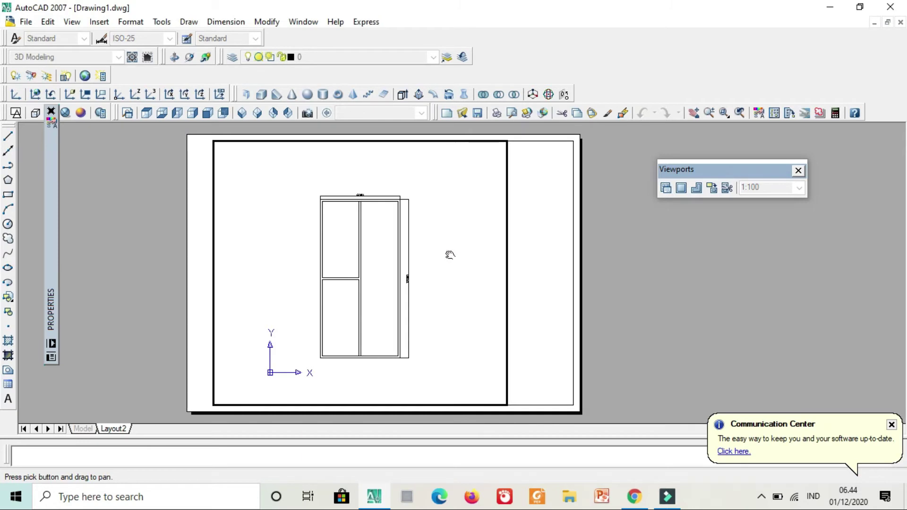
key("Escape")
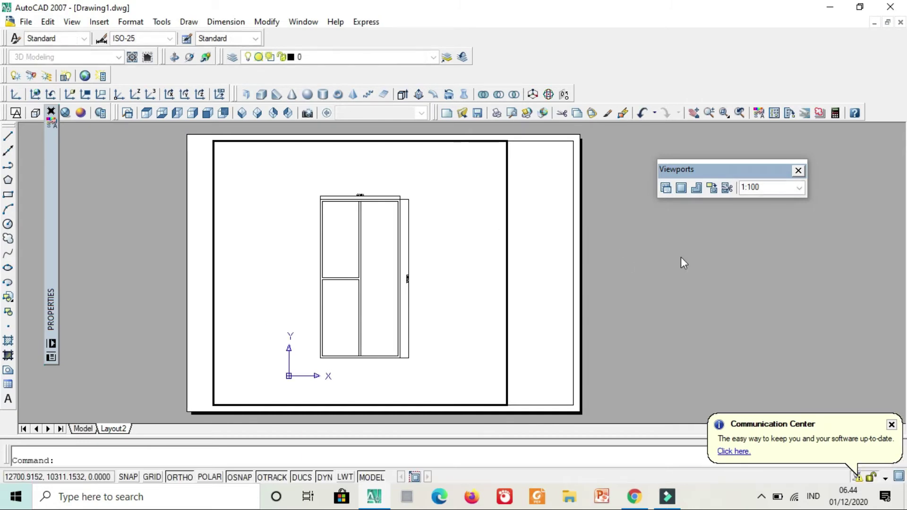
double_click(714, 270)
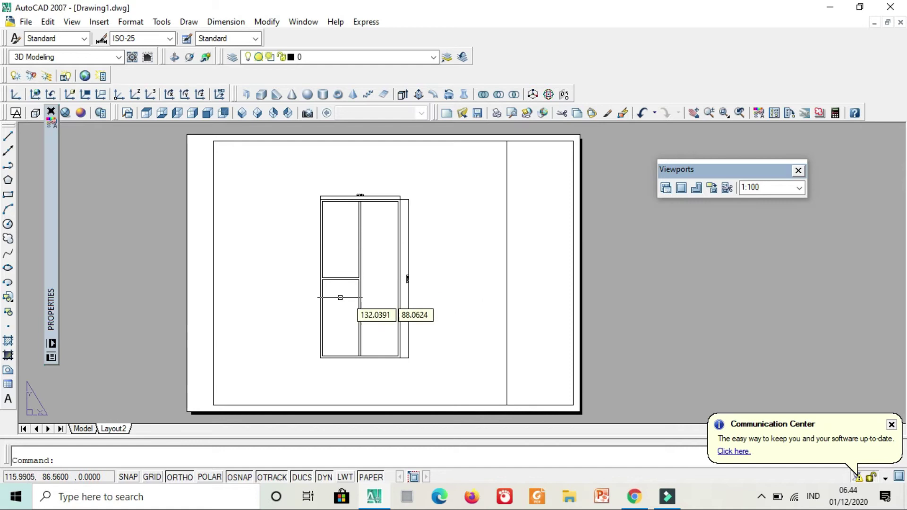
Step: Rename the current layout as mm
right_click(112, 431)
left_click(191, 302)
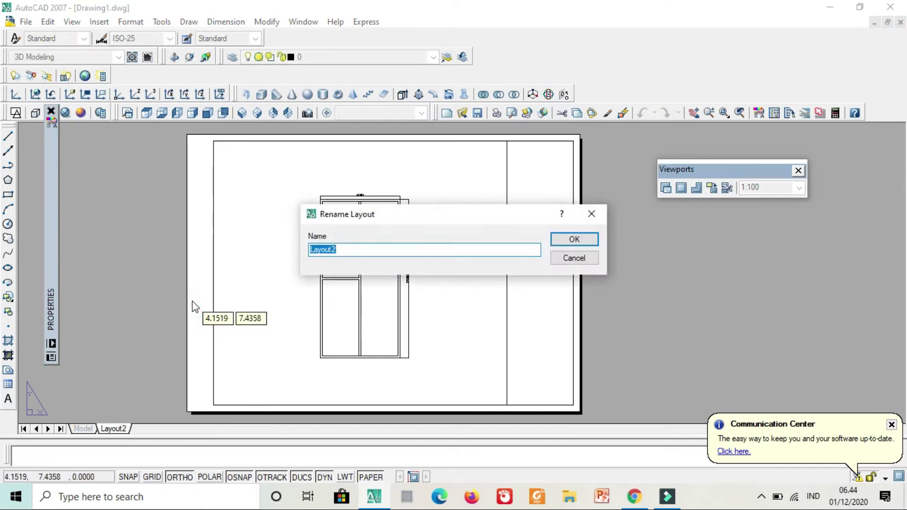
type("mm")
key("Return")
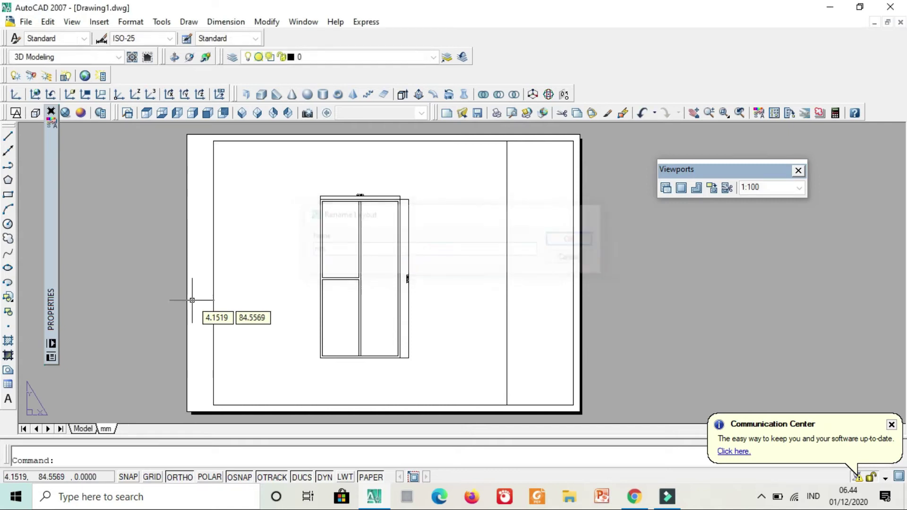
right_click(104, 432)
left_click(137, 209)
left_click(113, 191)
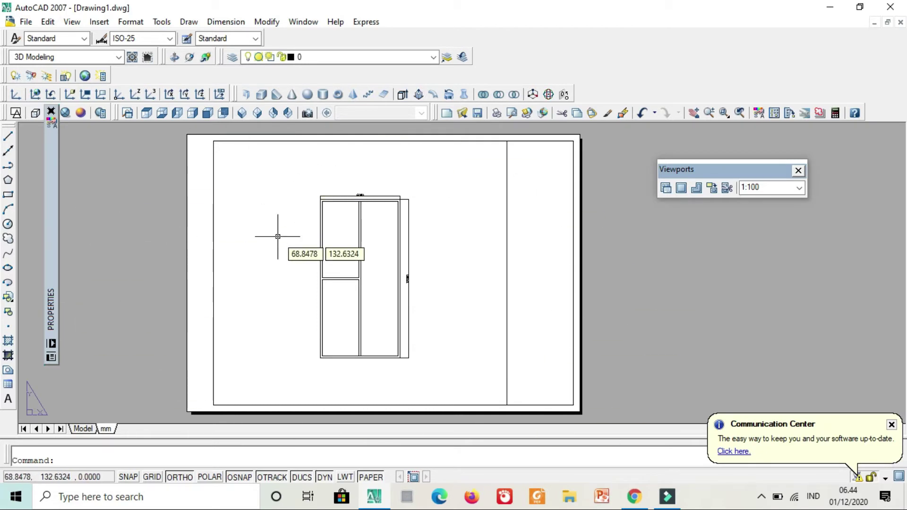
Step: Create a copy of the mm layout, placed at the end of the layout order
right_click(109, 430)
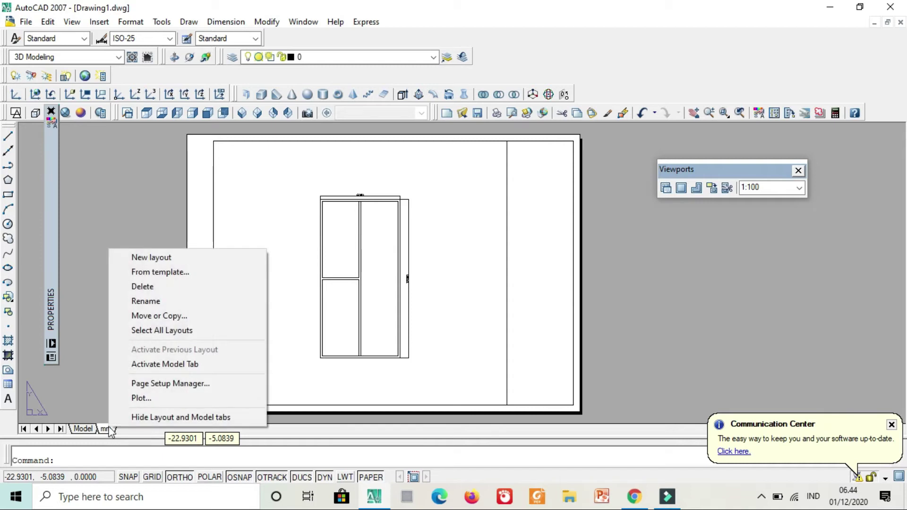
left_click(200, 319)
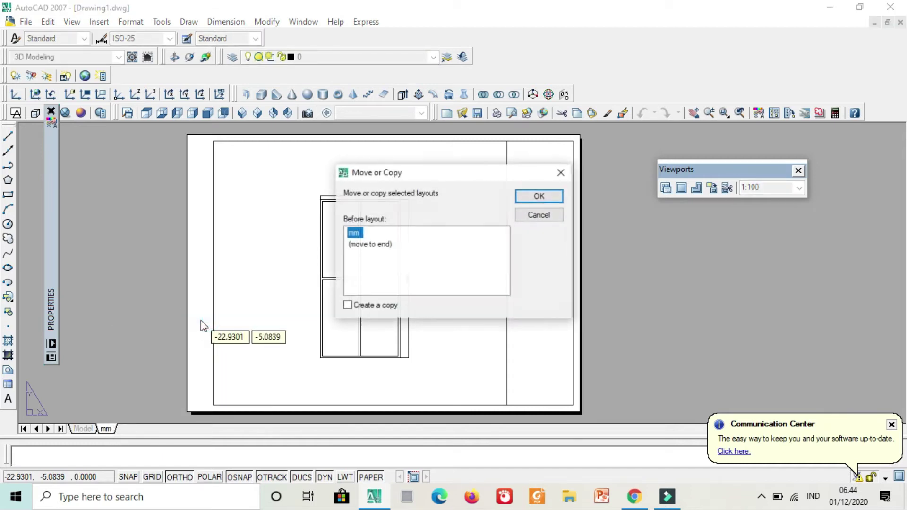
left_click(349, 305)
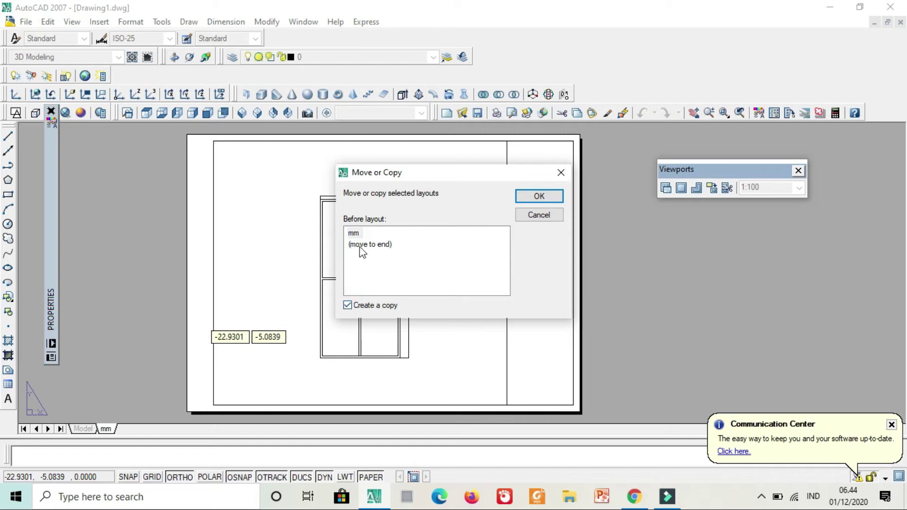
left_click(549, 199)
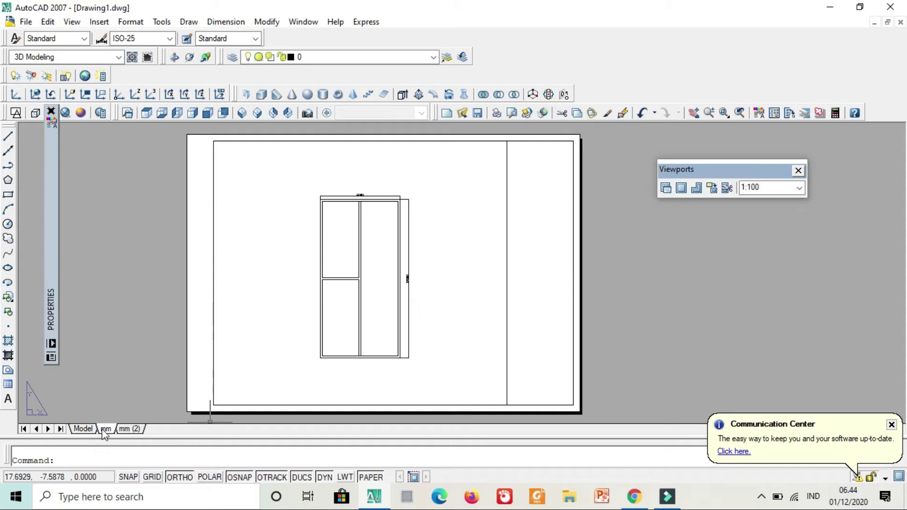
Step: Switch to the copied layout and rename it as cm
left_click(126, 431)
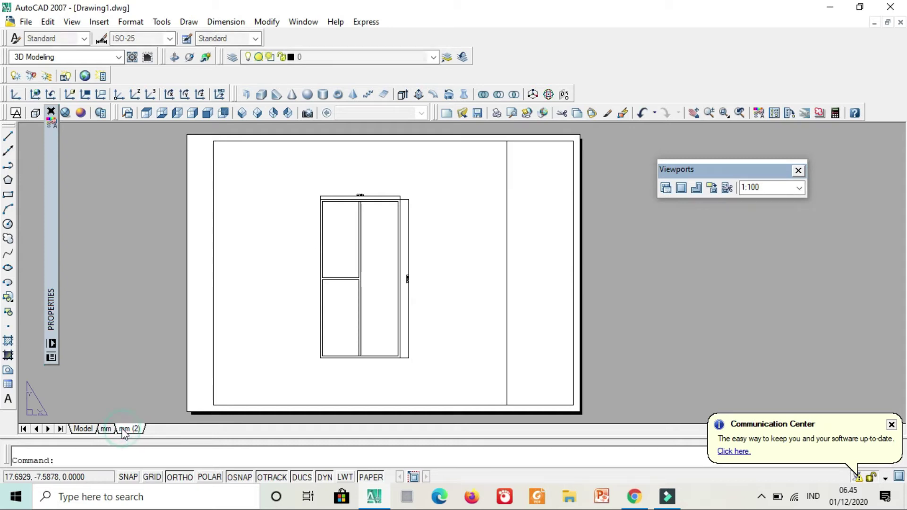
right_click(129, 430)
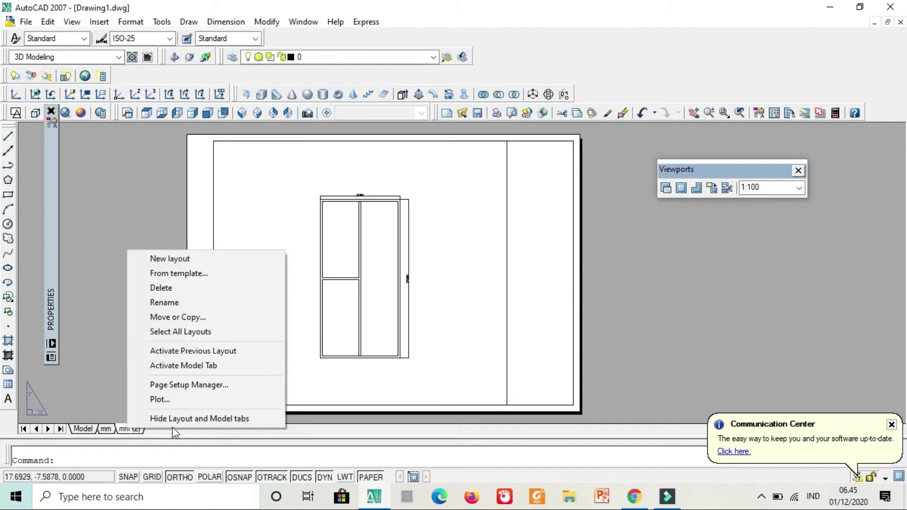
left_click(206, 305)
type("cm")
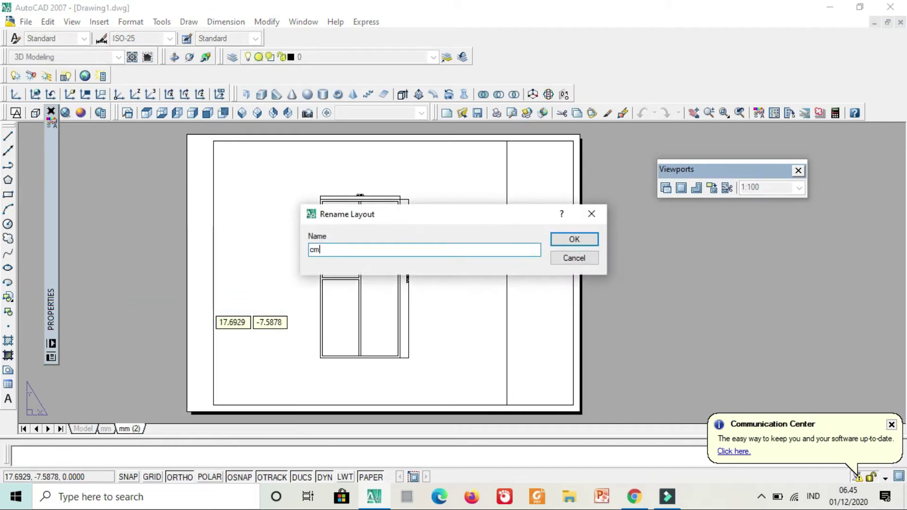
key("Return")
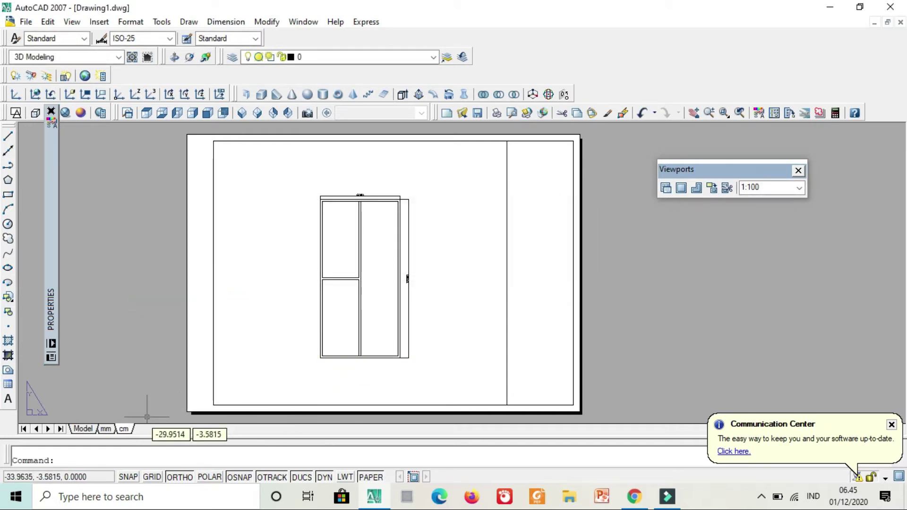
Step: Create a copy of the cm layout, placed at the end of the layout order
right_click(125, 431)
left_click(179, 317)
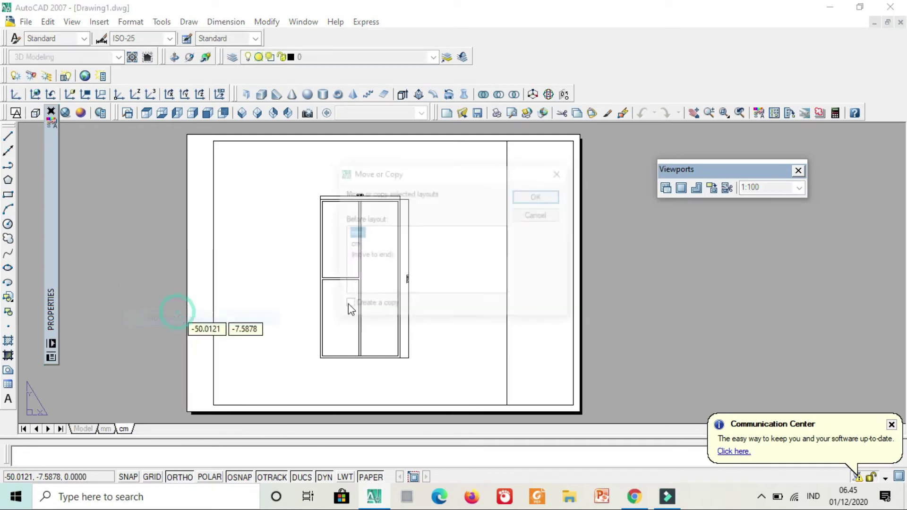
left_click(349, 305)
left_click(370, 256)
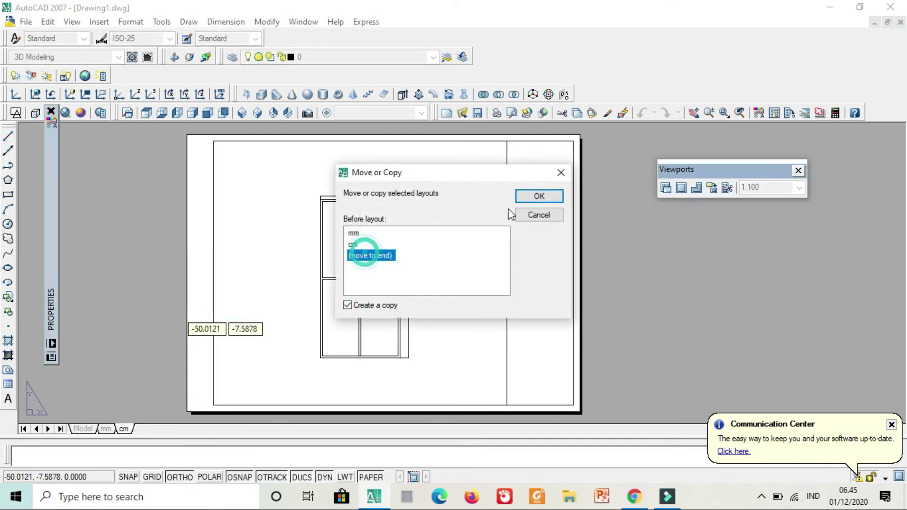
left_click(520, 197)
Step: Switch to the copy of the cm layout and rename it as m
left_click(149, 429)
right_click(147, 430)
left_click(218, 308)
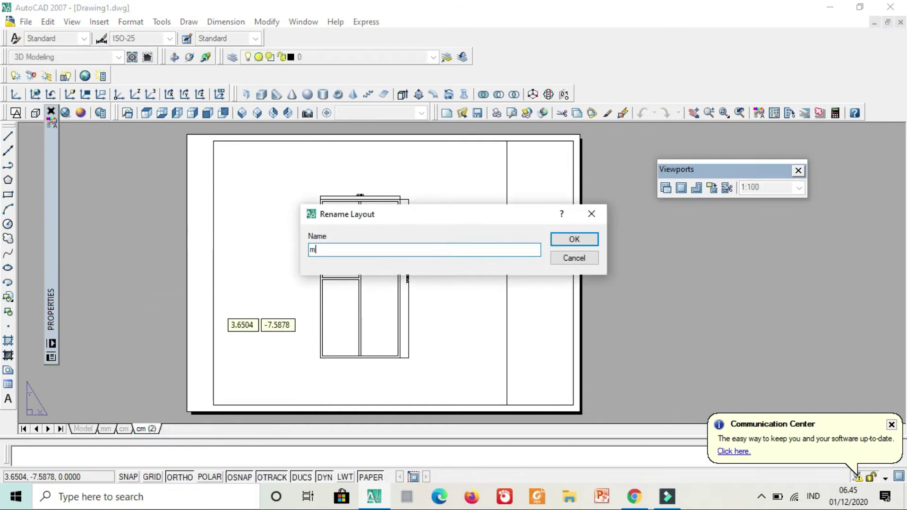
type("m")
key("Return")
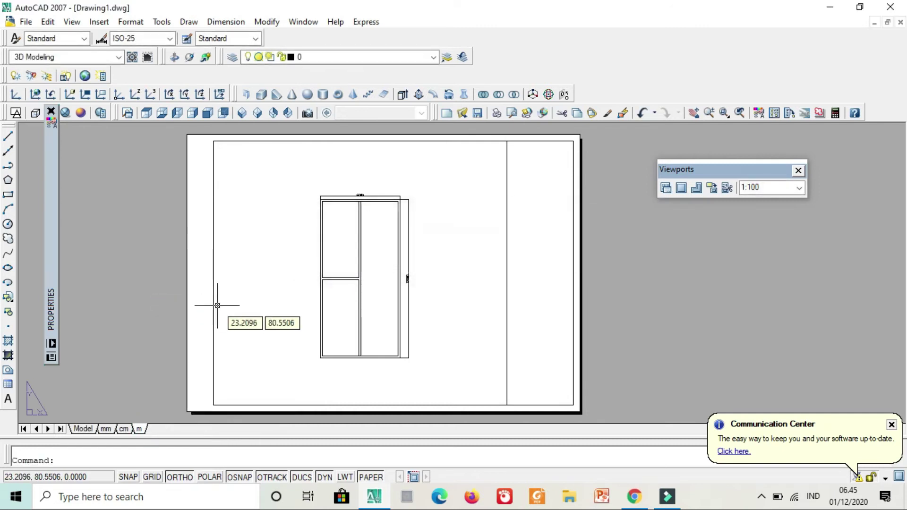
Step: Review the three layouts, then activate the cm layout's viewport and centre the 600 by 1200 floor plan inside it
left_click(105, 430)
left_click(123, 429)
left_click(138, 429)
left_click(122, 429)
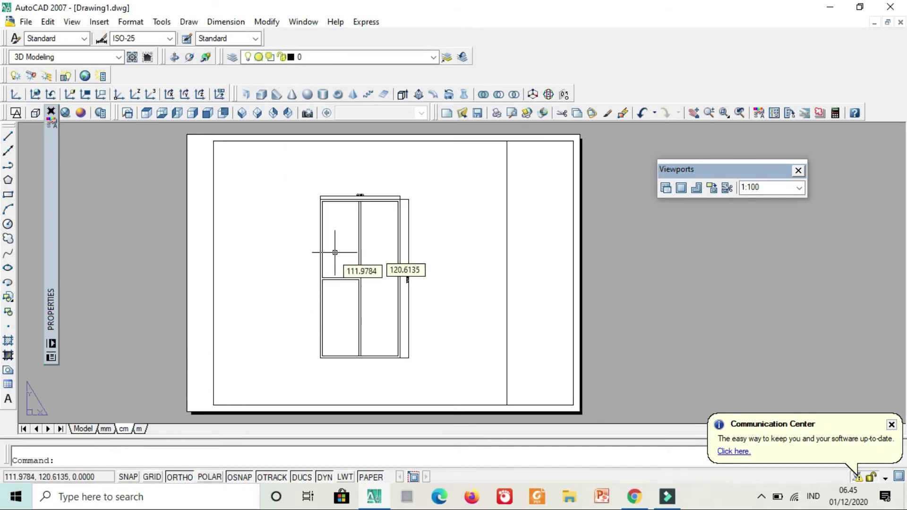
double_click(443, 239)
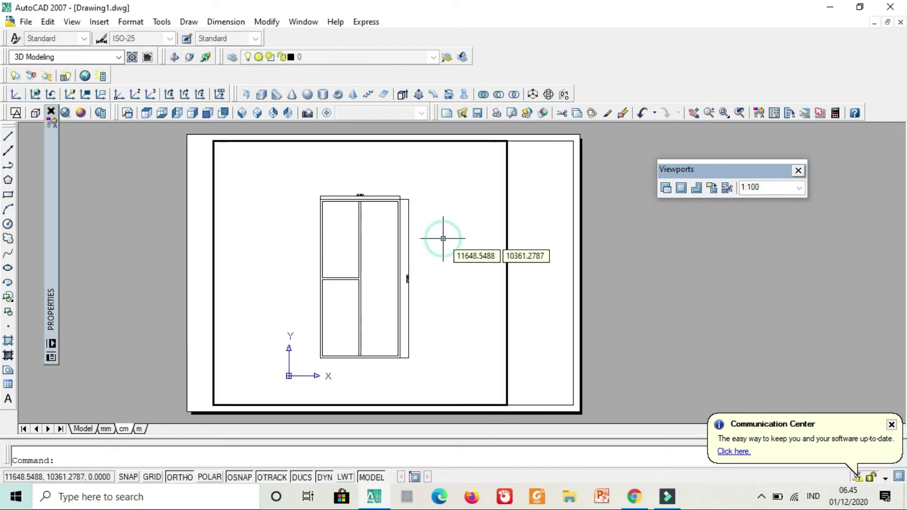
scroll(418, 249, "down", 5)
scroll(397, 255, "up", 5)
scroll(401, 240, "down", 4)
scroll(411, 239, "up", 3)
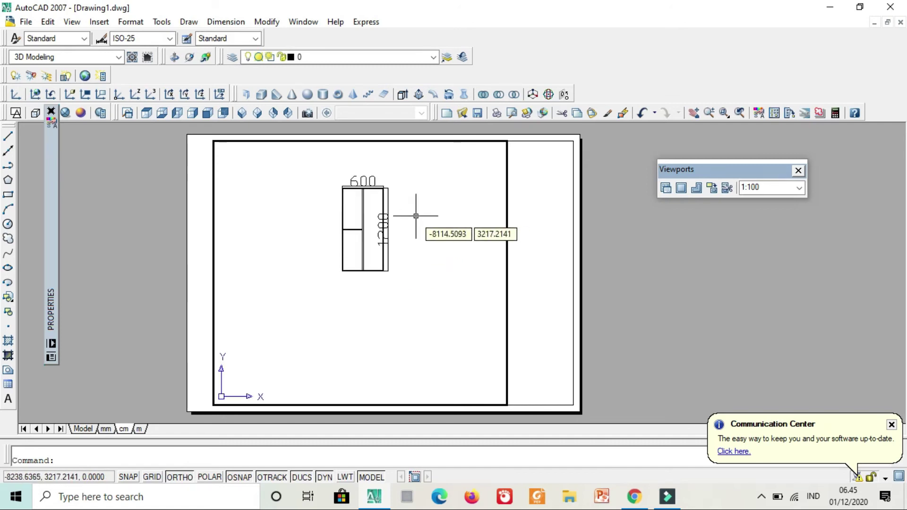
middle_click_drag(419, 240, 423, 248)
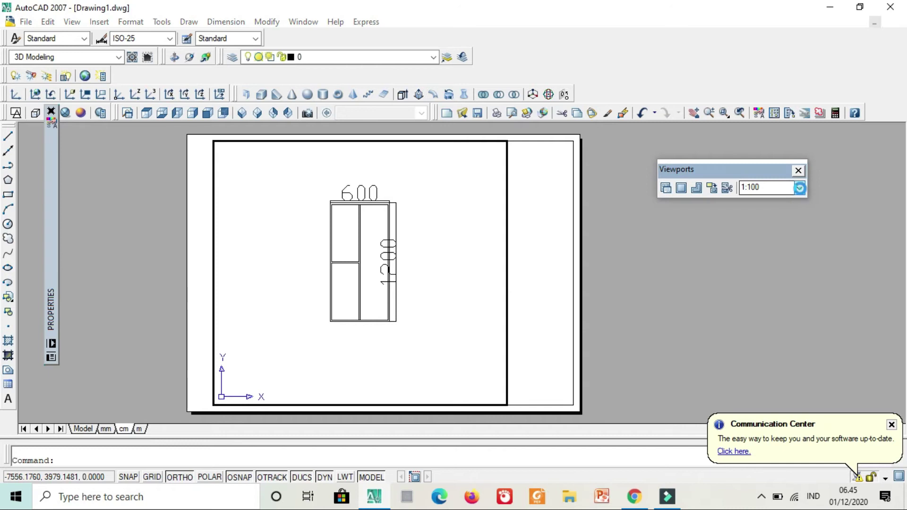
Step: Set the cm layout's viewport scale to 1:100 and return to paper space
left_click(799, 188)
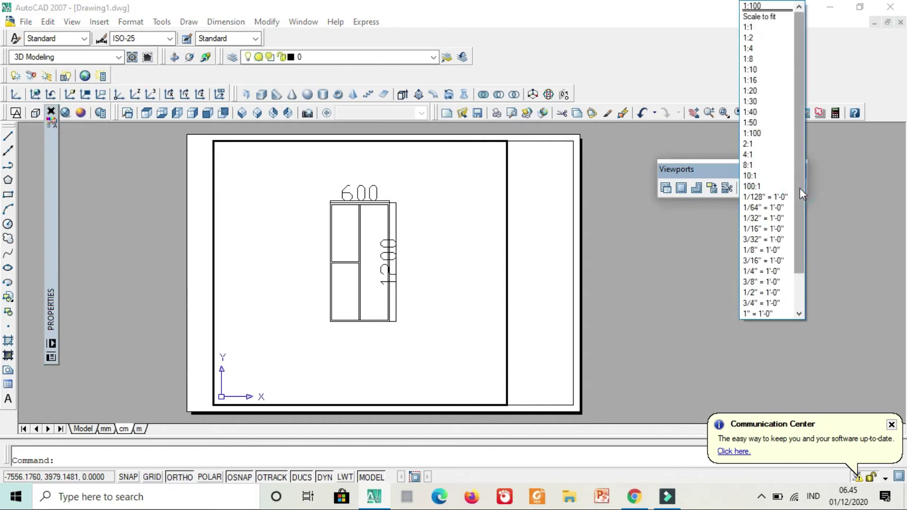
left_click(784, 133)
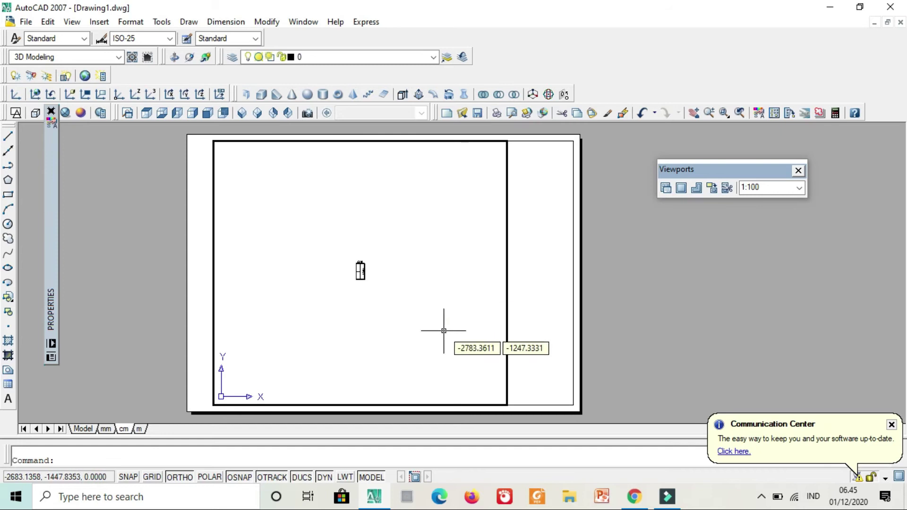
double_click(677, 286)
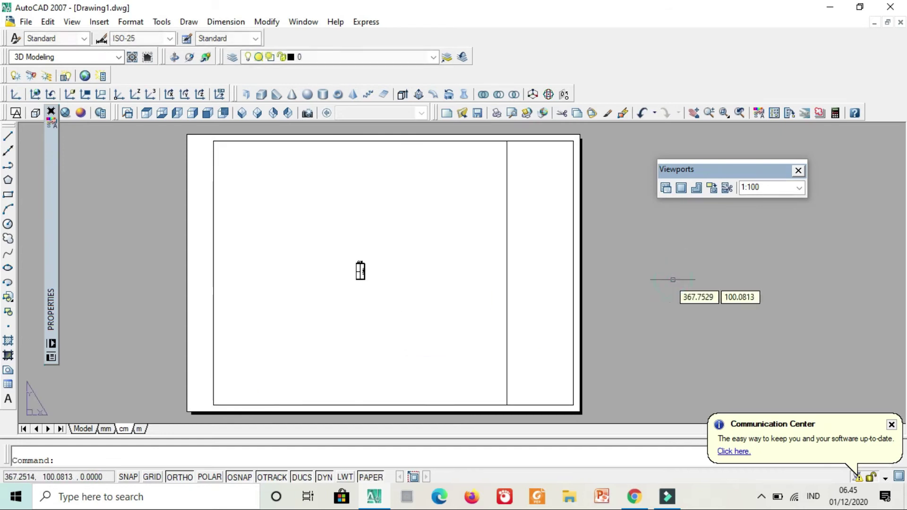
Step: Modify the cm layout's page setup so that the plot scale is 10 mm = 1 unit
right_click(124, 431)
left_click(184, 386)
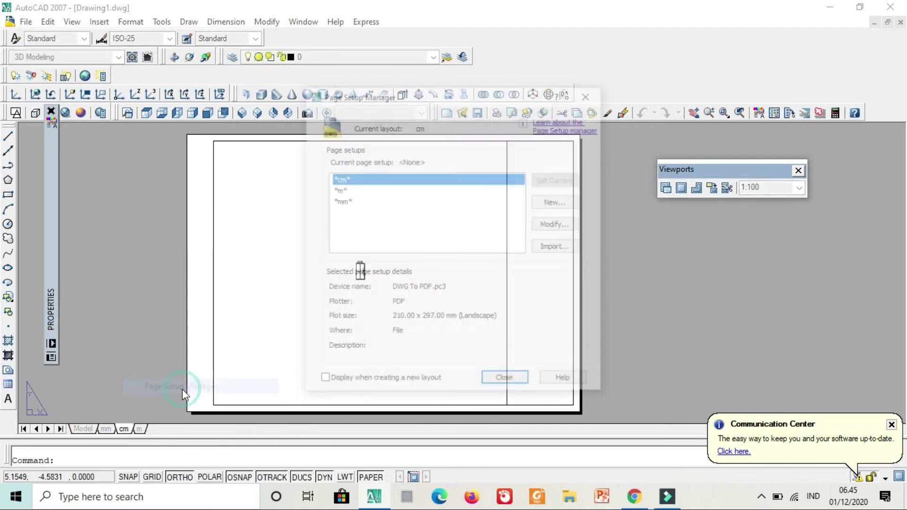
left_click(563, 225)
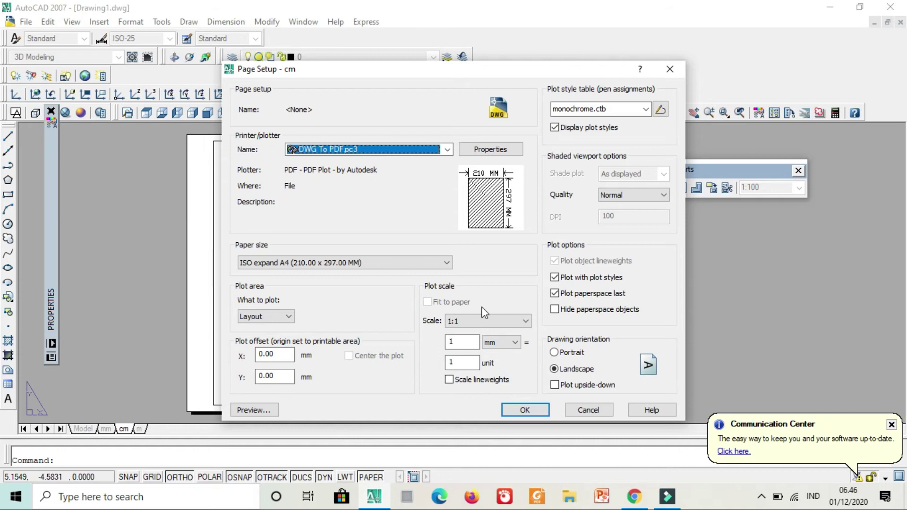
left_click(475, 367)
left_click(464, 342)
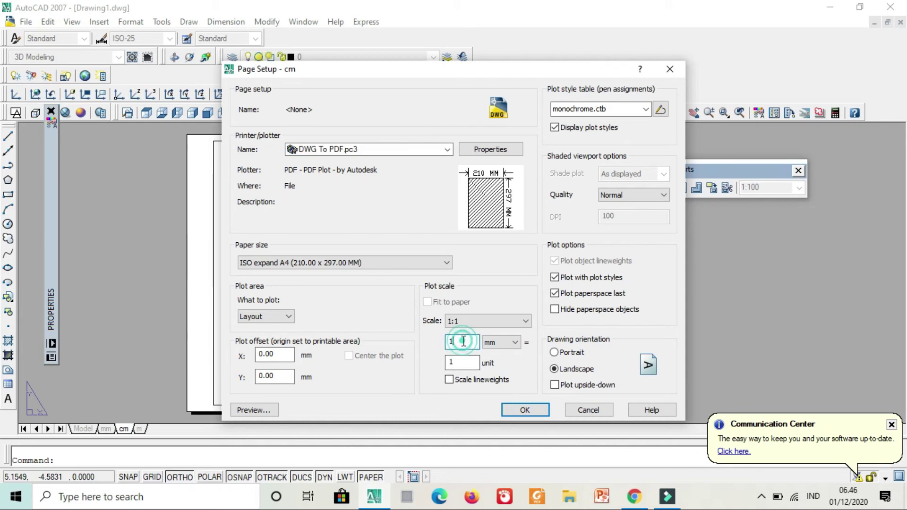
key("BackSpace")
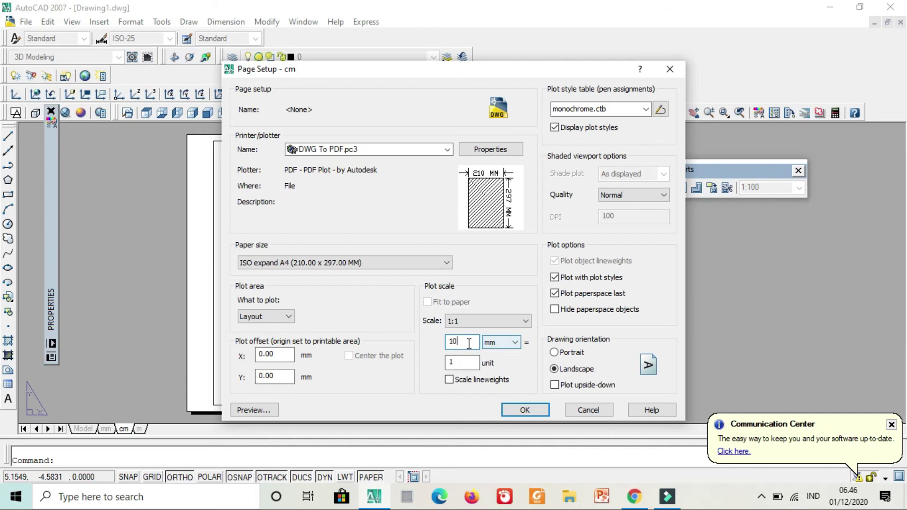
left_click(502, 349)
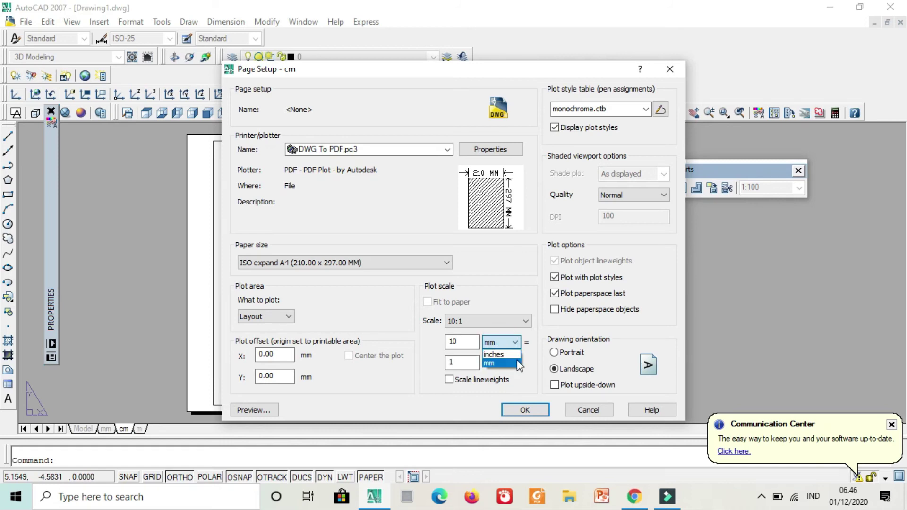
left_click(404, 346)
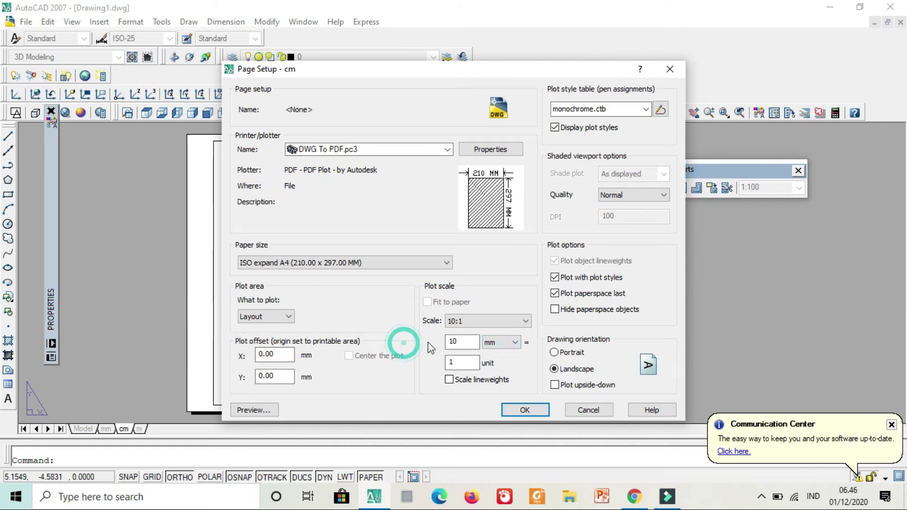
left_click(467, 341)
left_click(506, 360)
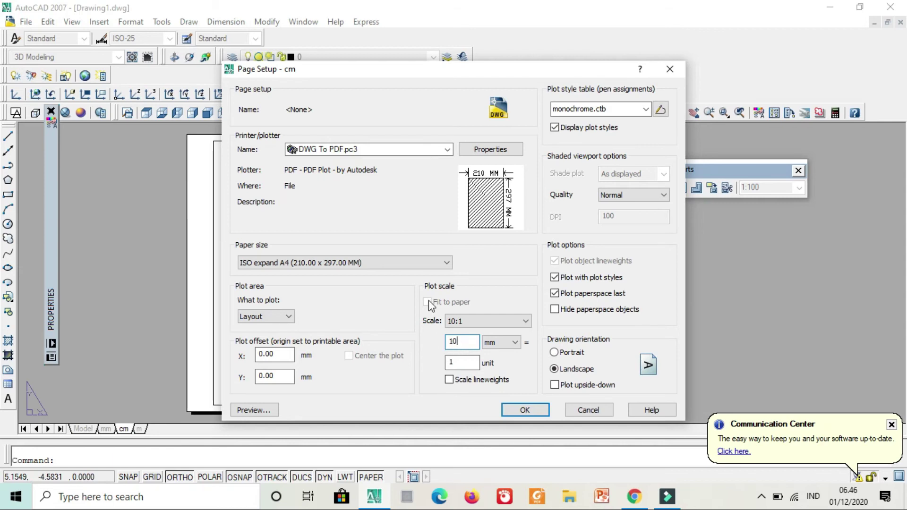
left_click(524, 411)
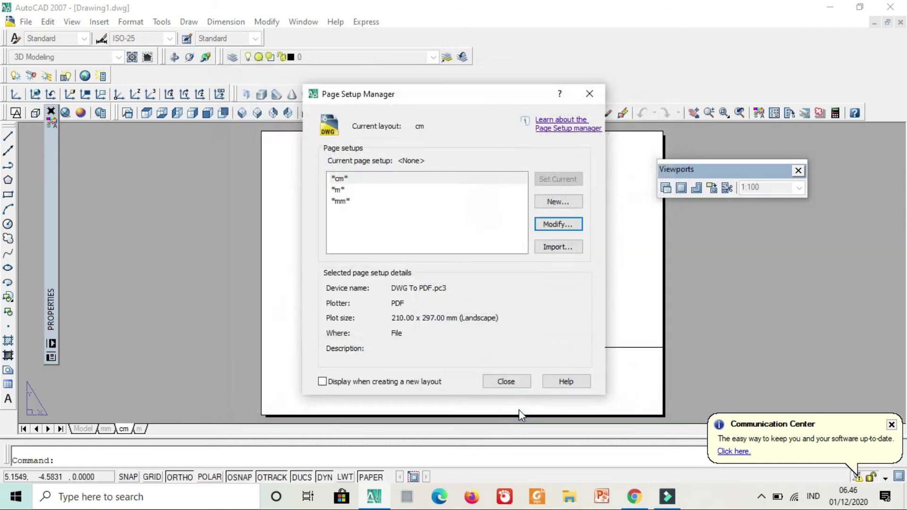
left_click(507, 381)
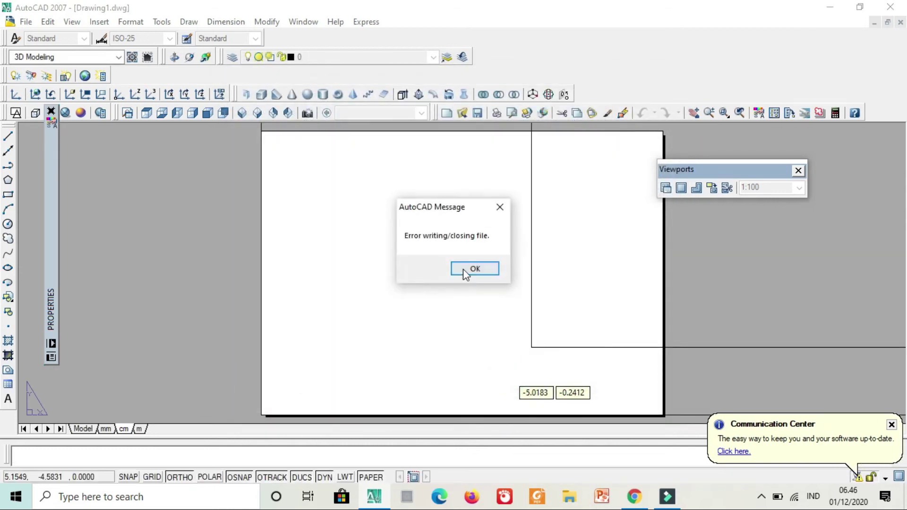
left_click(475, 269)
Step: Scale the cm layout's sheet frame, border and viewport by 0.1 from the sheet's lower-left corner
scroll(151, 250, "down", 3)
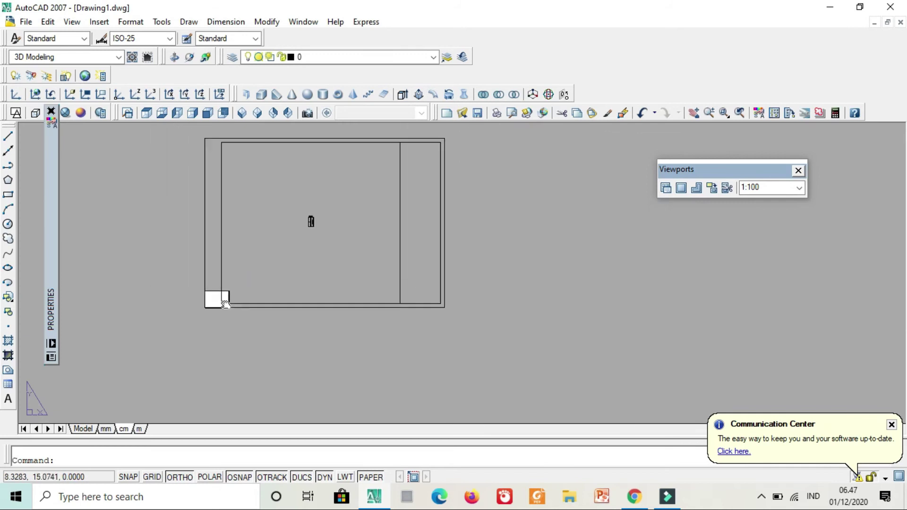
middle_click_drag(225, 304, 237, 312)
left_click(492, 358)
left_click(157, 131)
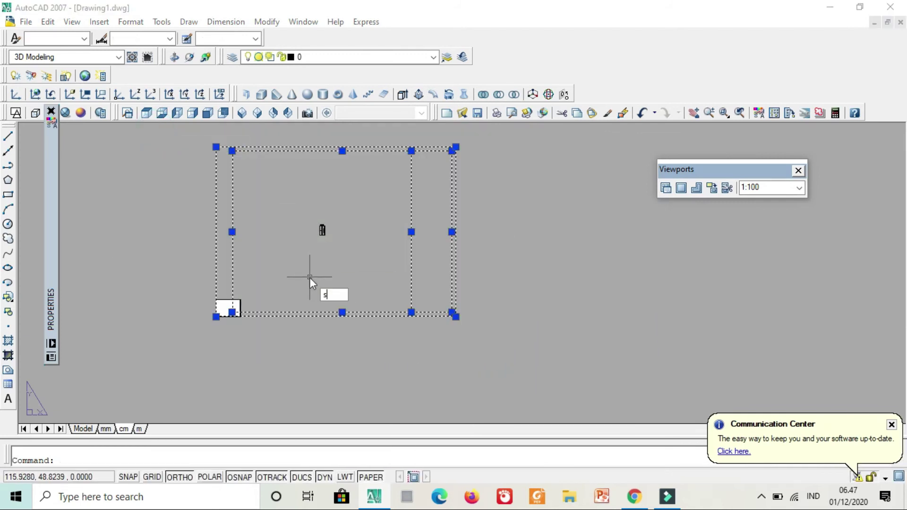
key("ctrl+shift+c")
scroll(188, 340, "up", 3)
scroll(227, 303, "up", 5)
scroll(228, 303, "up", 3)
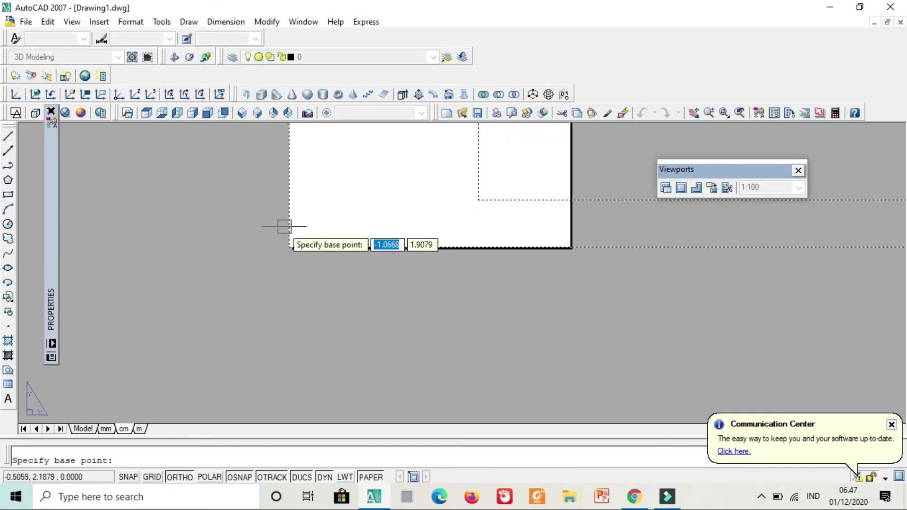
scroll(303, 246, "up", 2)
scroll(279, 298, "up", 1)
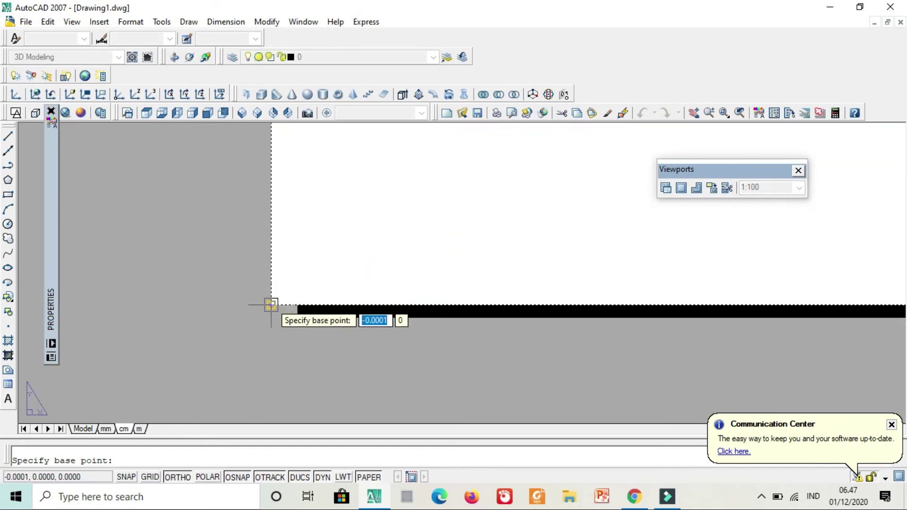
left_click(272, 304)
type("0.1")
key("Return")
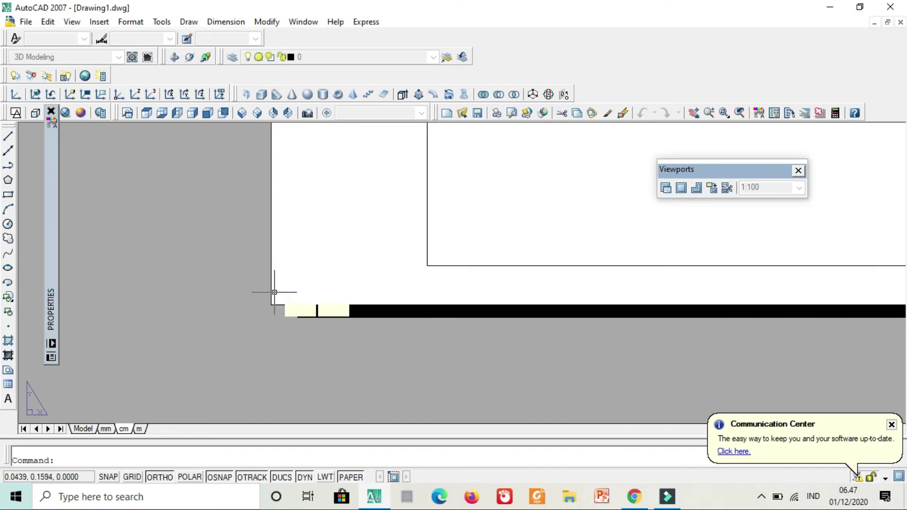
Step: Activate the resized cm viewport and zoom its view onto the 600 by 1200 floor plan
scroll(348, 238, "down", 7)
middle_click_drag(421, 257, 429, 296)
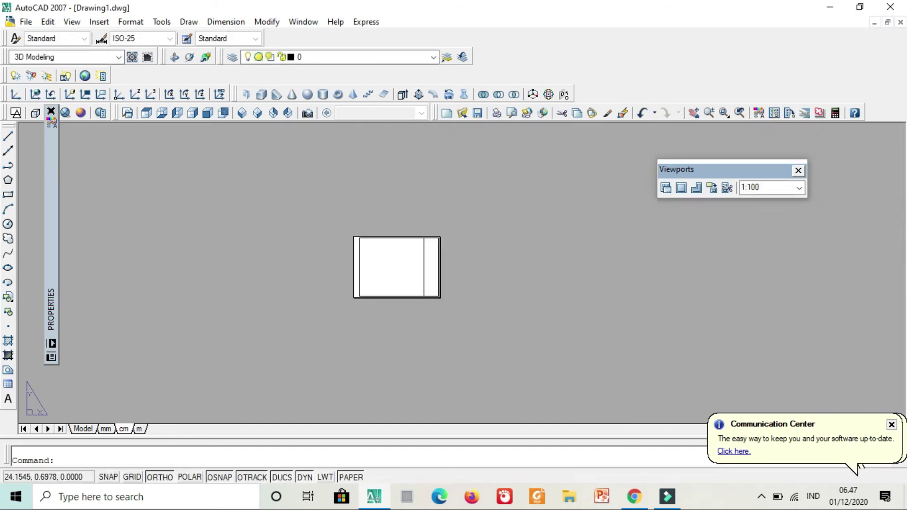
scroll(393, 267, "up", 5)
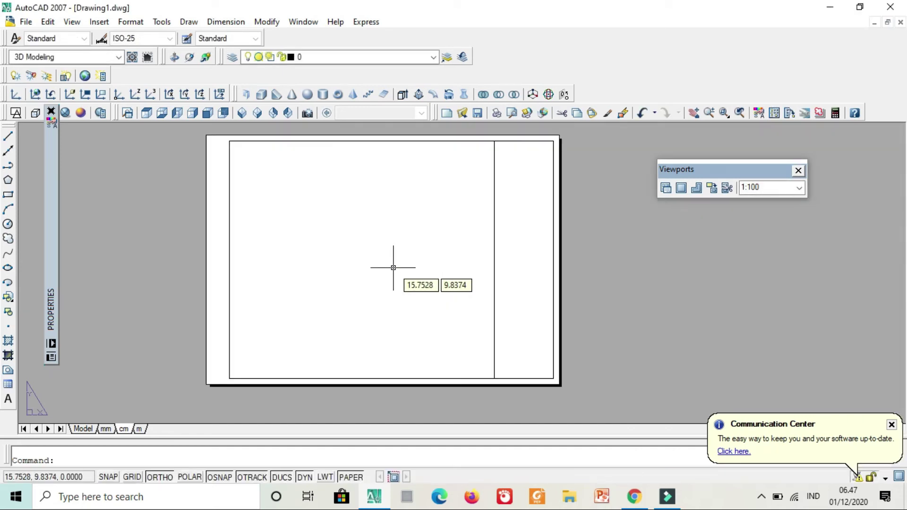
double_click(366, 224)
scroll(363, 231, "down", 6)
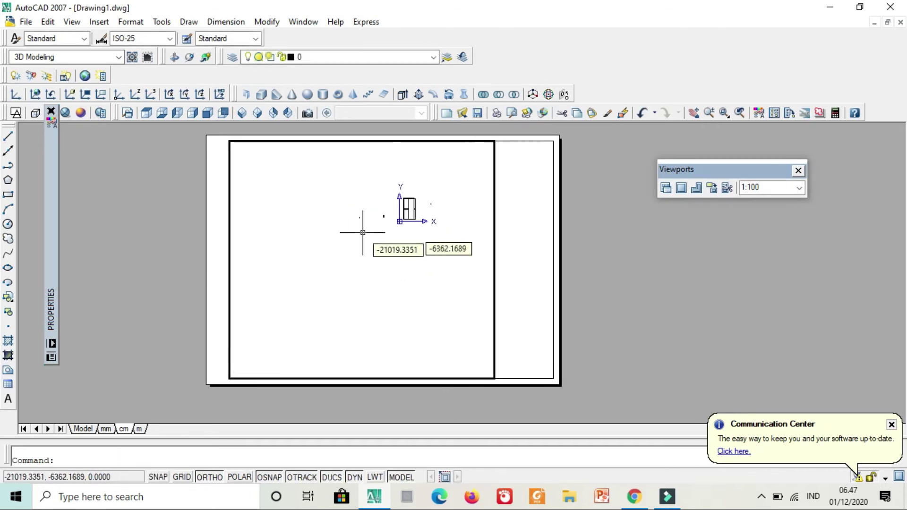
scroll(393, 210, "up", 4)
scroll(363, 213, "up", 3)
scroll(361, 234, "up", 6)
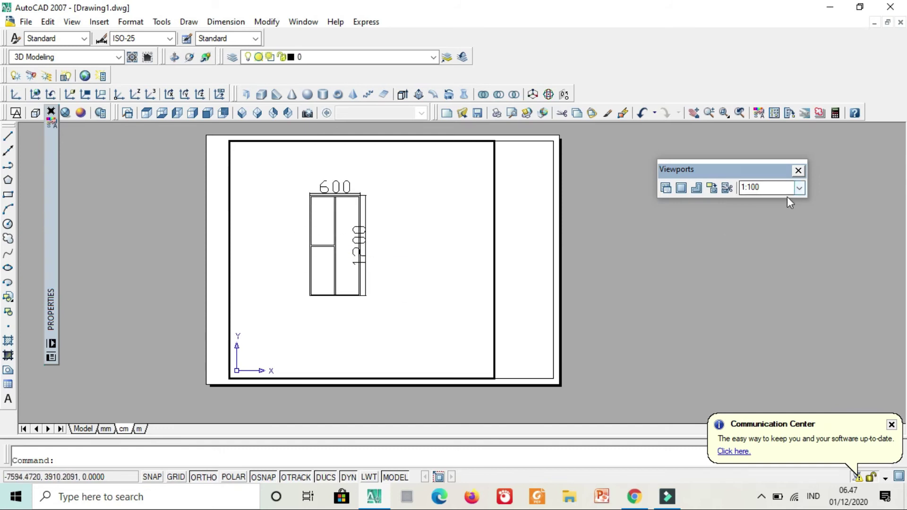
Step: Set the cm viewport scale to 1:100, centre the floor plan inside it and return to paper space
left_click(799, 188)
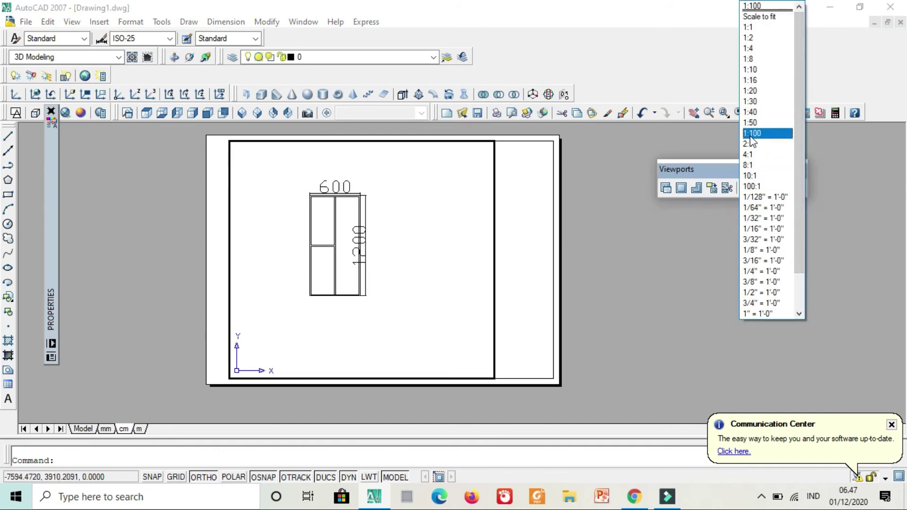
left_click(753, 133)
type("p")
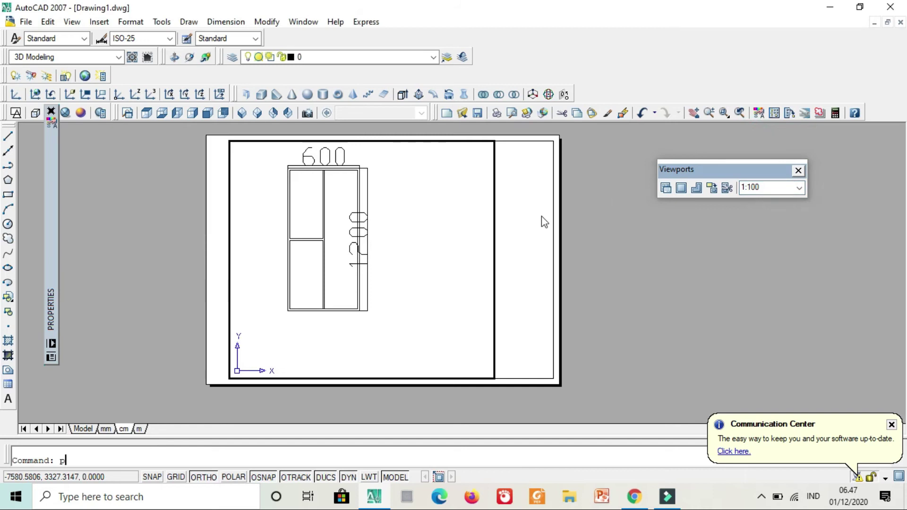
key("Return")
left_click_drag(416, 242, 452, 260)
key("Escape")
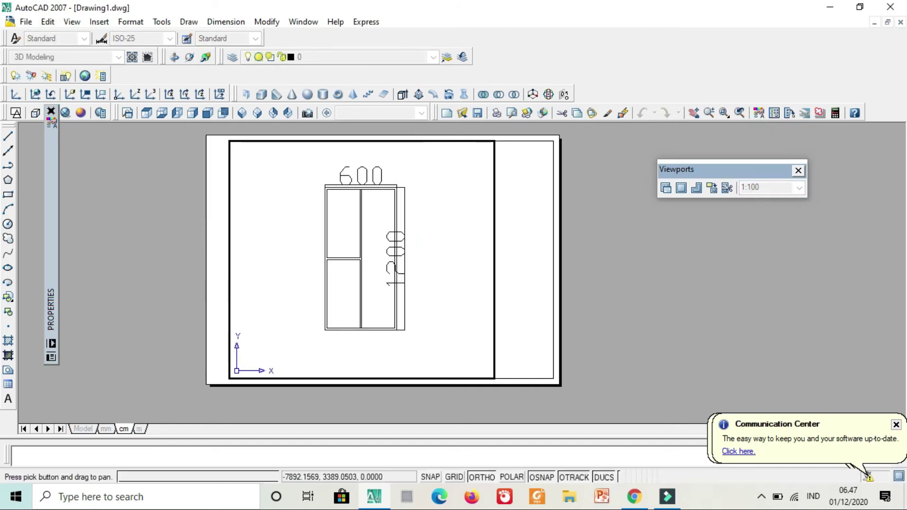
double_click(631, 265)
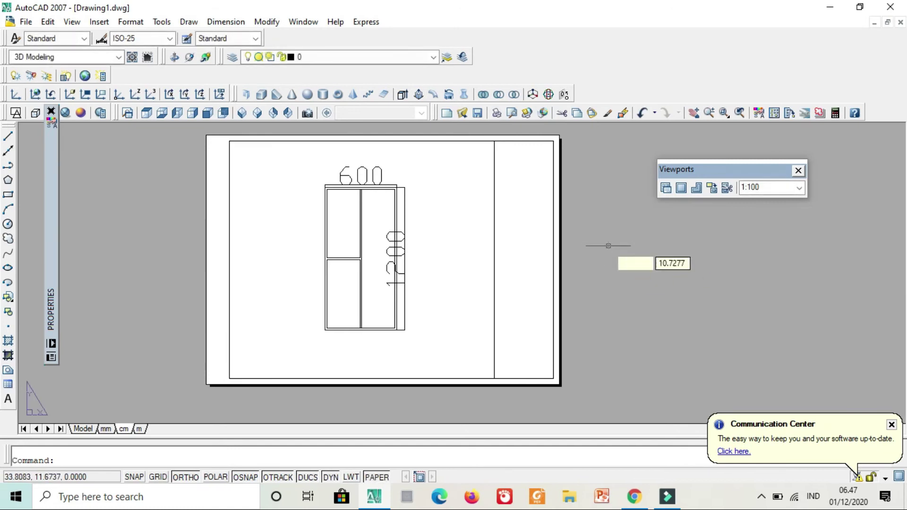
Step: Compare the floor plan's size on the cm sheet with the one on the mm layout
scroll(607, 243, "up", 3)
middle_click_drag(608, 243, 665, 256)
scroll(648, 248, "down", 4)
scroll(648, 248, "up", 3)
scroll(649, 248, "down", 1)
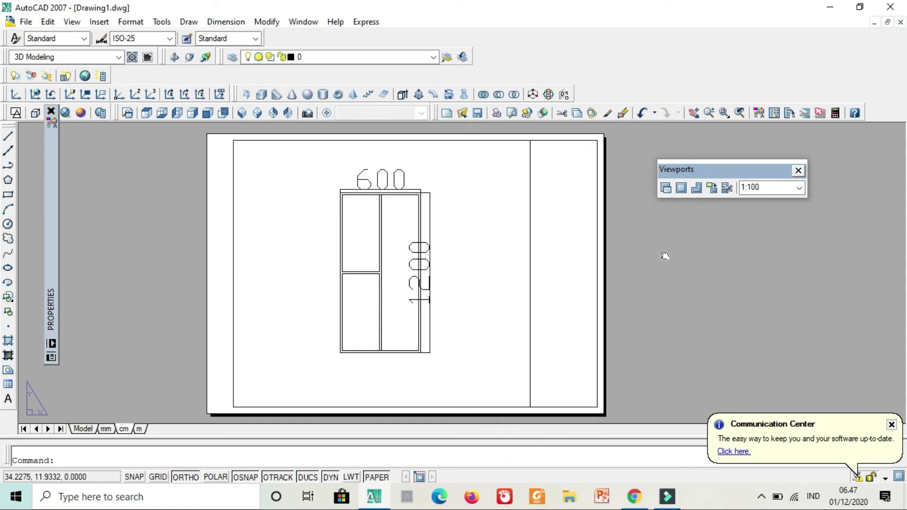
left_click(105, 429)
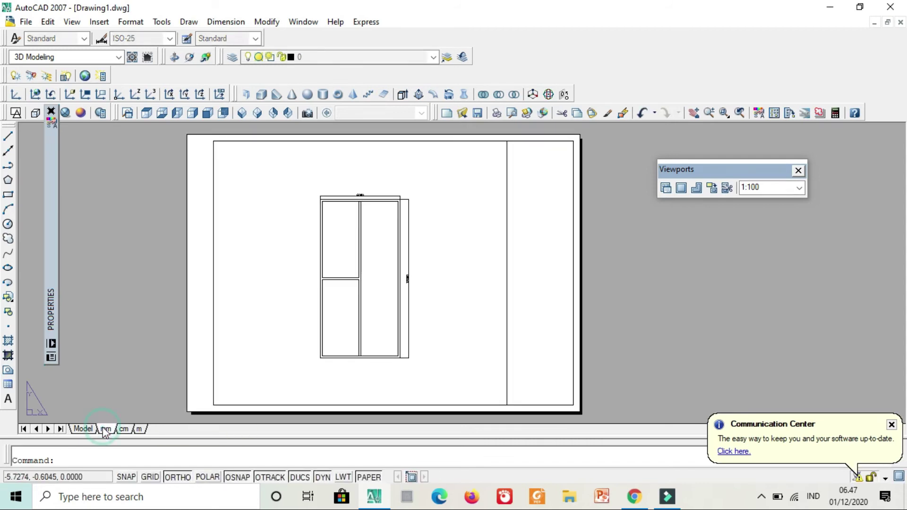
left_click(123, 430)
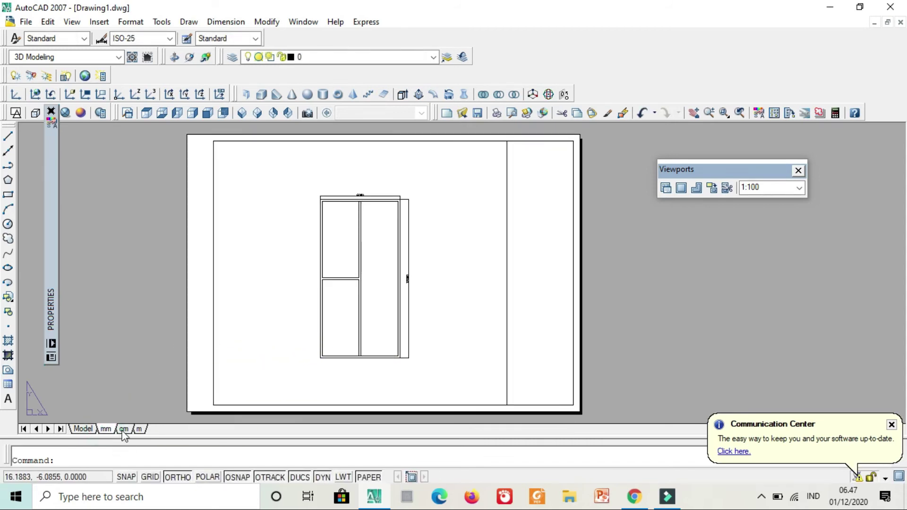
left_click(106, 430)
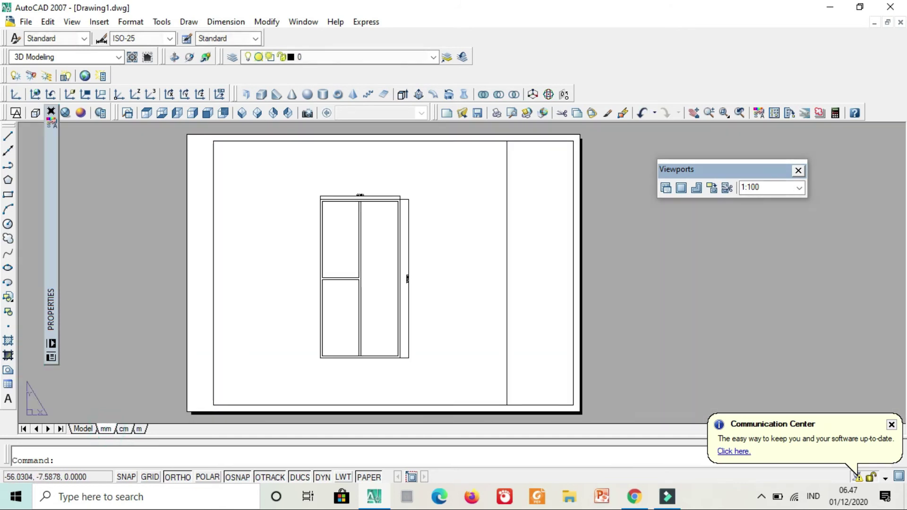
left_click(123, 430)
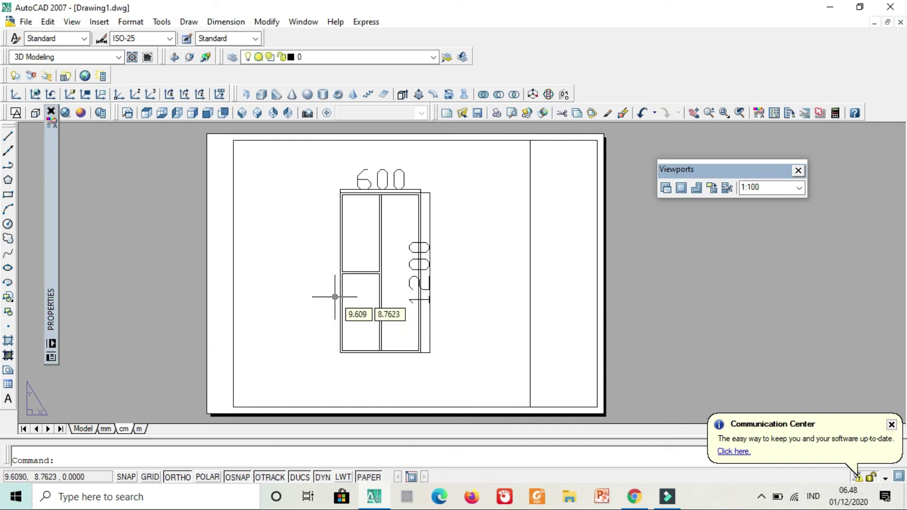
Step: Review the cm layout's page setup, checking its paper size and plot scale, and leave without changes
right_click(128, 430)
left_click(183, 383)
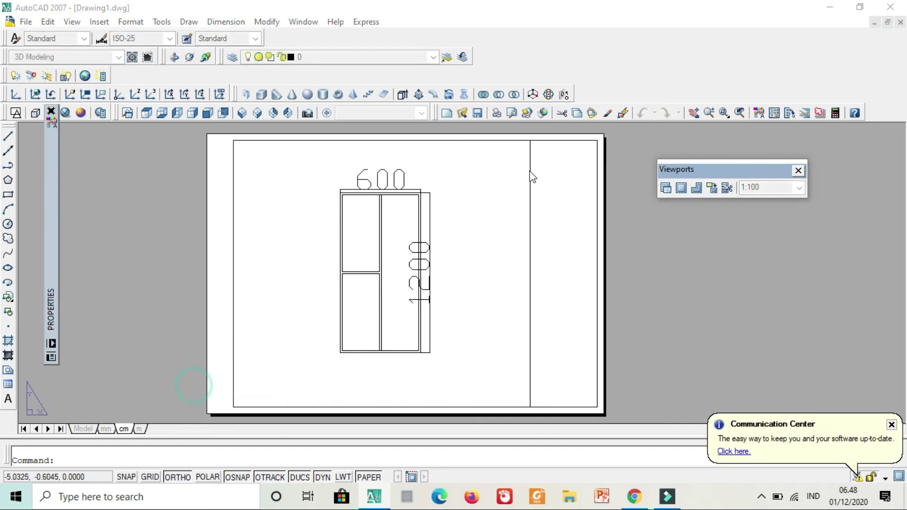
left_click(550, 225)
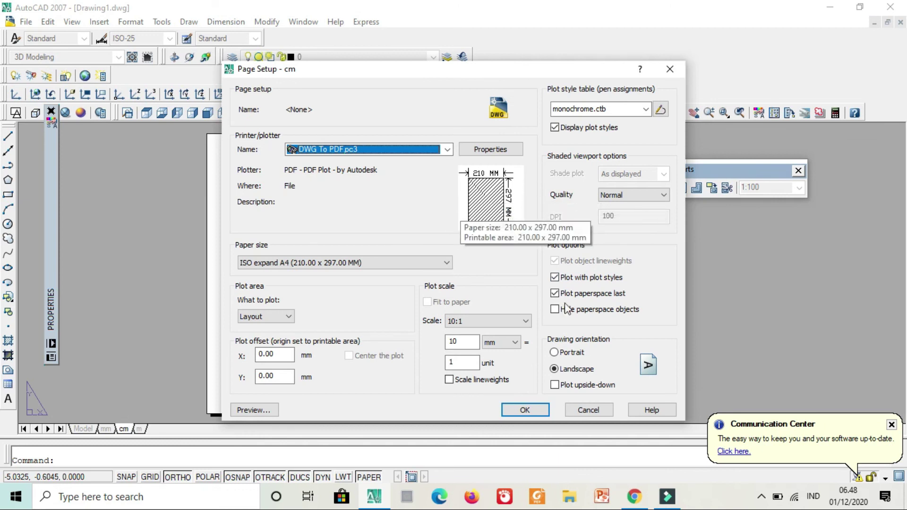
left_click(592, 411)
left_click(510, 381)
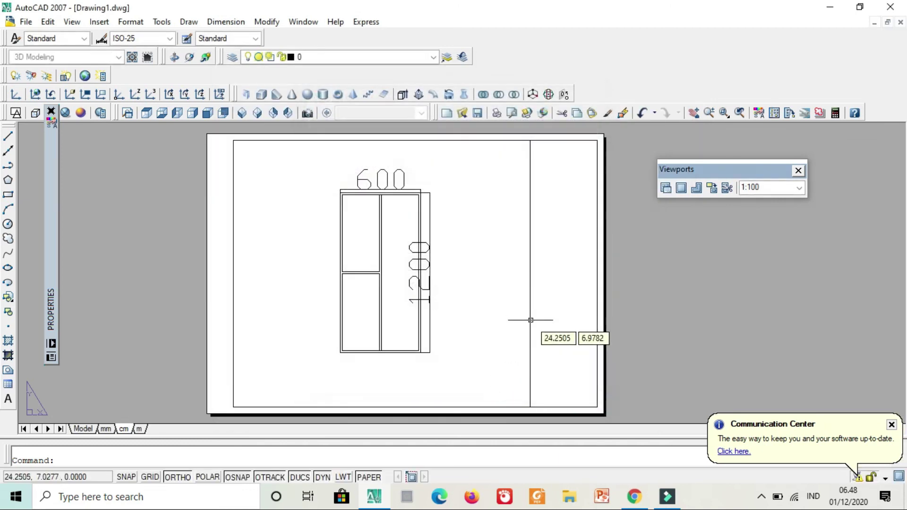
Step: Open the m layout, activate its viewport and zoom its view onto the 6 by 12 floor plan
left_click(139, 429)
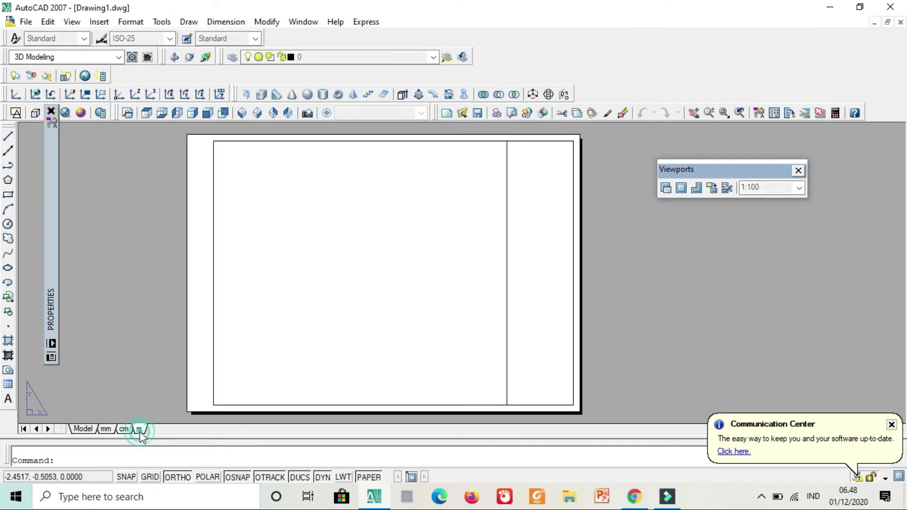
double_click(466, 207)
scroll(414, 240, "down", 4)
scroll(334, 259, "up", 2)
scroll(373, 251, "up", 6)
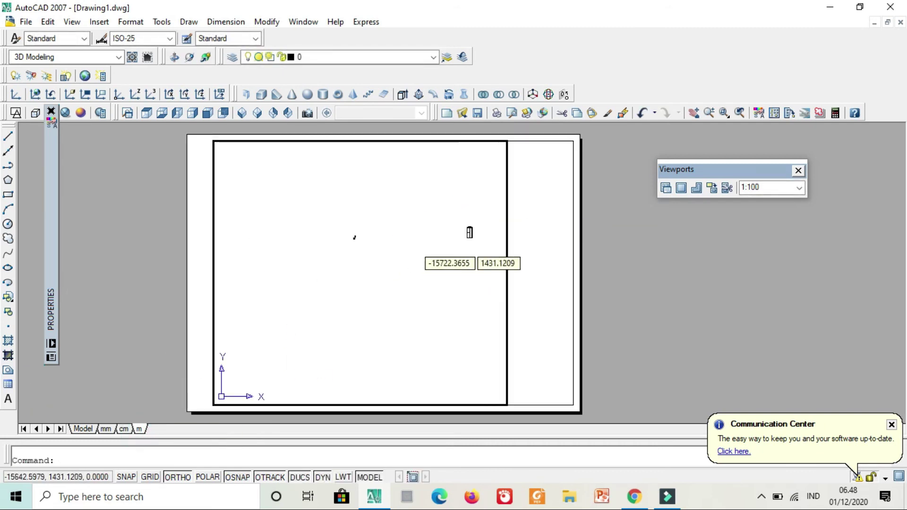
scroll(362, 228, "up", 8)
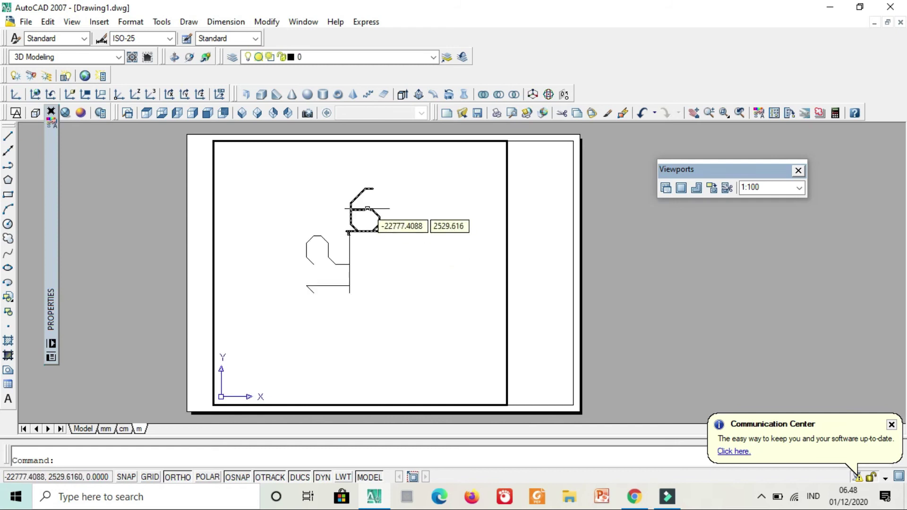
scroll(362, 245, "up", 5)
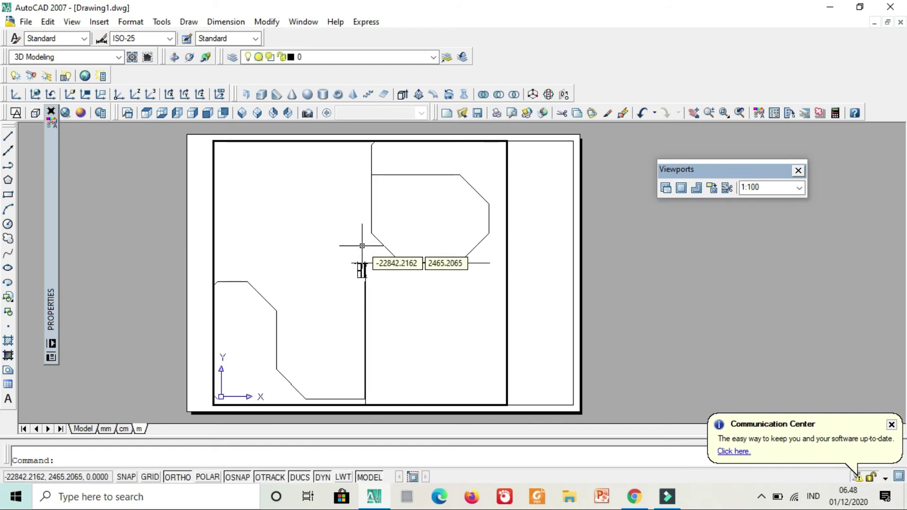
Step: Try a viewport scale of 1:100 on the m layout and return to paper space
left_click(799, 188)
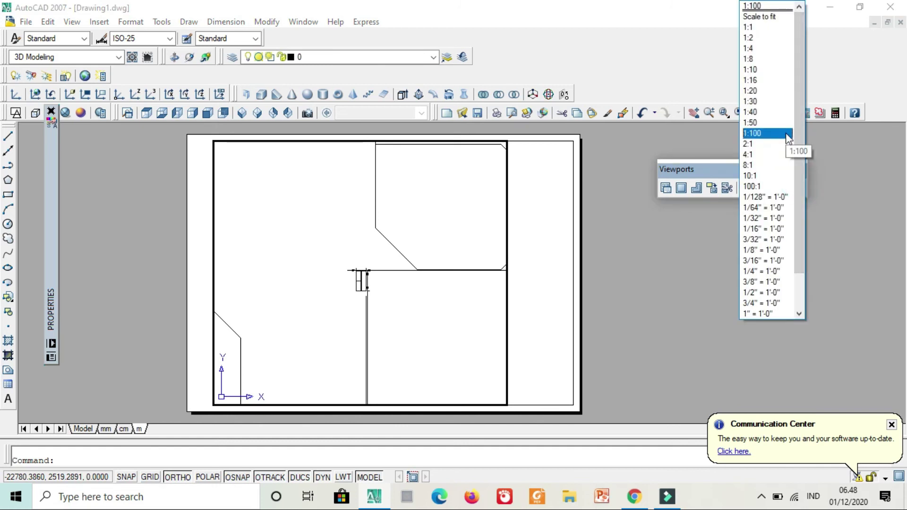
left_click(788, 135)
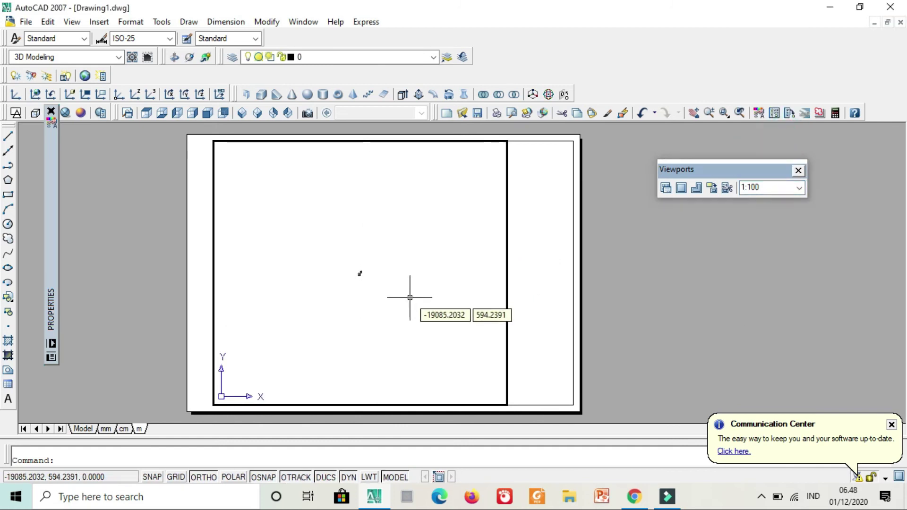
right_click(142, 431)
left_click(632, 352)
double_click(622, 299)
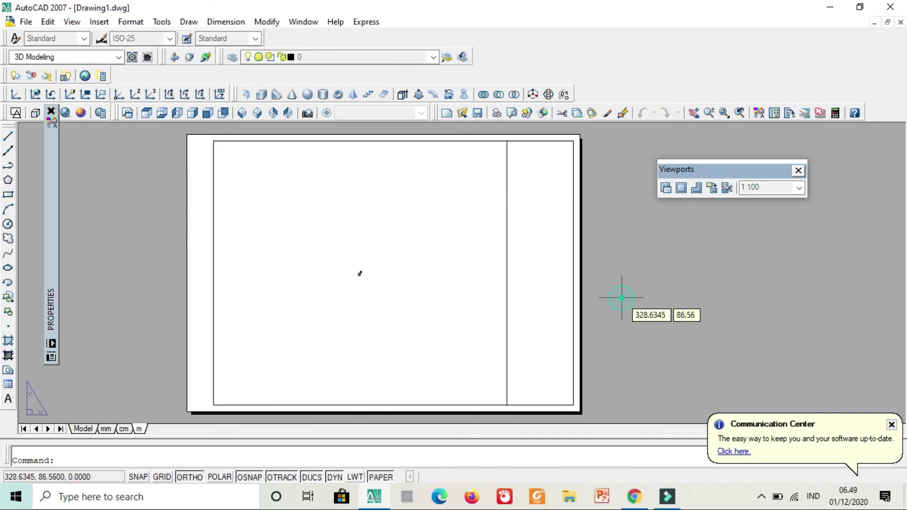
Step: Modify the m layout's page setup so the plot scale is 1000 mm = 1 unit
right_click(142, 430)
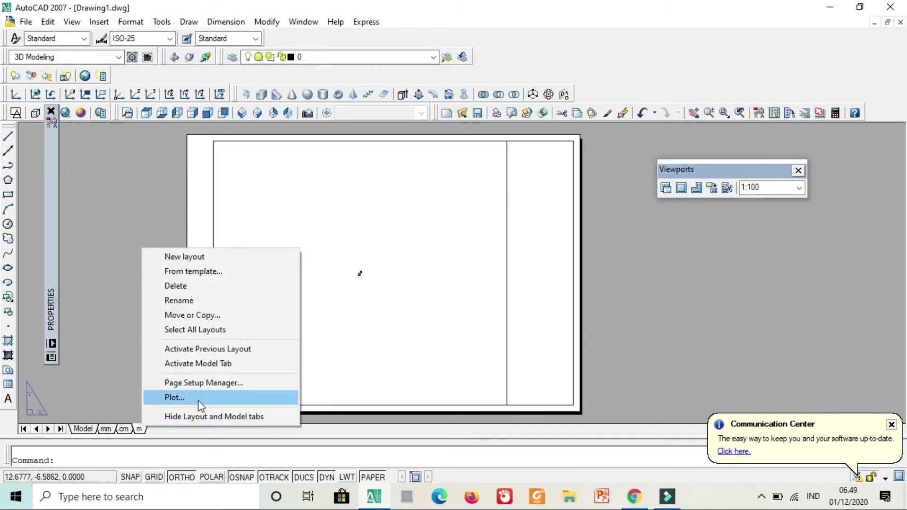
left_click(197, 383)
left_click(559, 225)
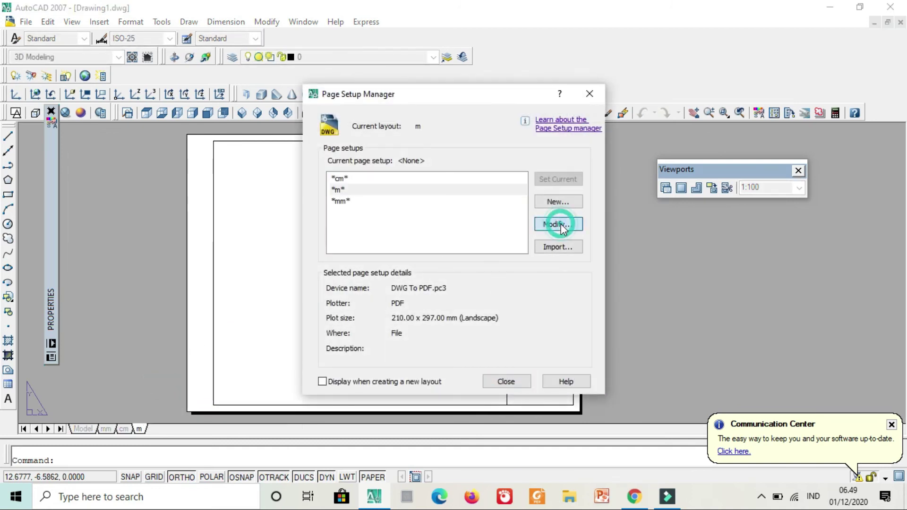
left_click(462, 341)
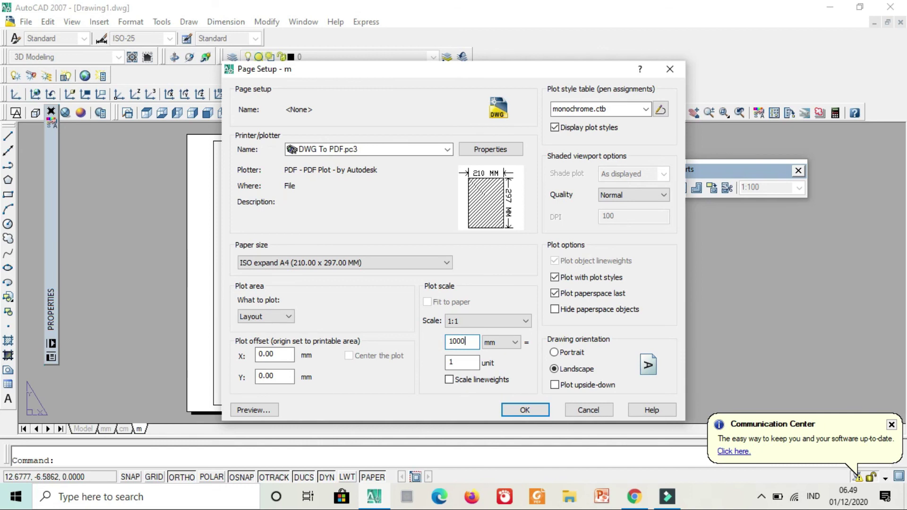
left_click(514, 411)
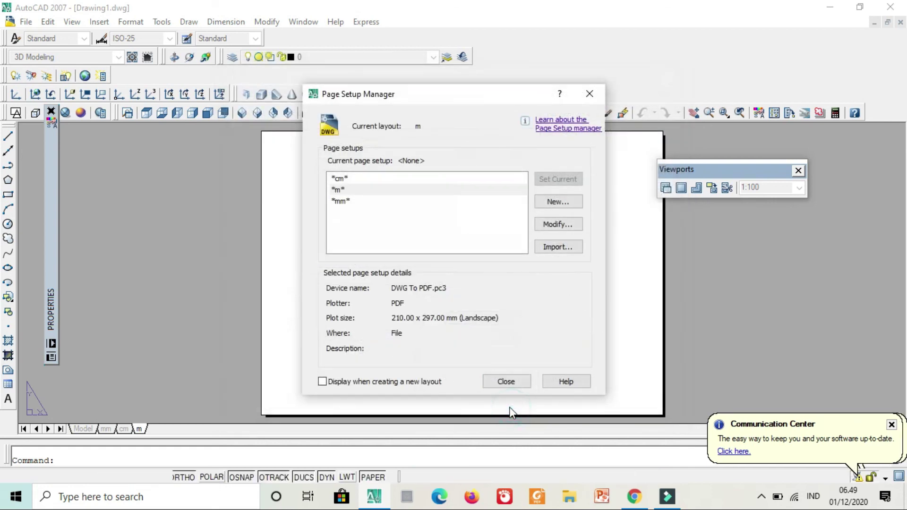
left_click(505, 380)
Step: Scale the m layout's frame and viewport by a factor of 0.001 from the frame's lower-left corner
scroll(182, 246, "up", 6)
scroll(253, 247, "down", 3)
scroll(360, 213, "down", 5)
scroll(389, 217, "up", 1)
middle_click_drag(388, 217, 400, 277)
scroll(401, 277, "down", 2)
left_click(511, 346)
left_click(249, 152)
type("m")
key("Return")
scroll(335, 279, "up", 5)
scroll(315, 310, "up", 6)
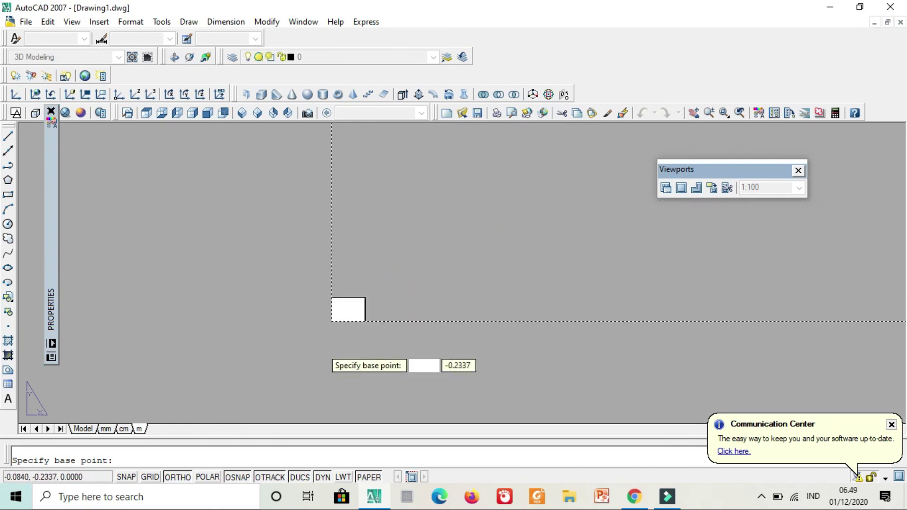
left_click(337, 295)
type("0")
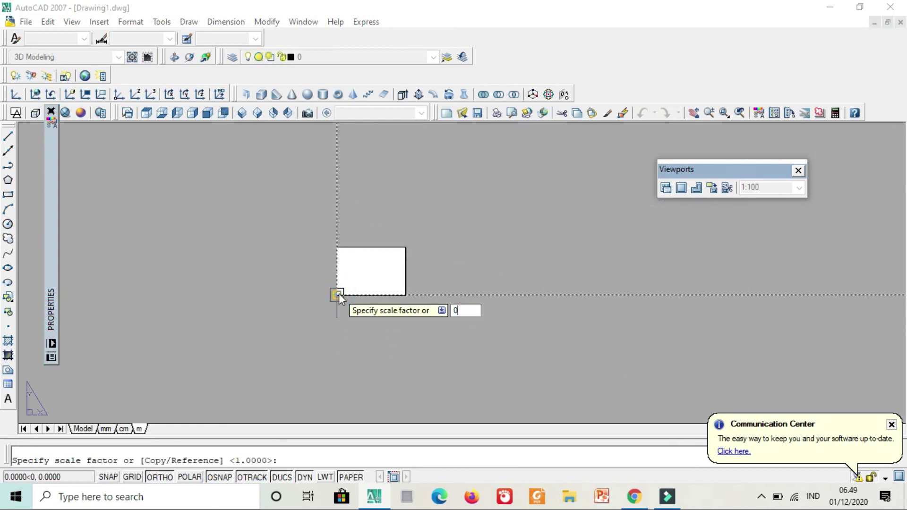
type(".001")
key("Return")
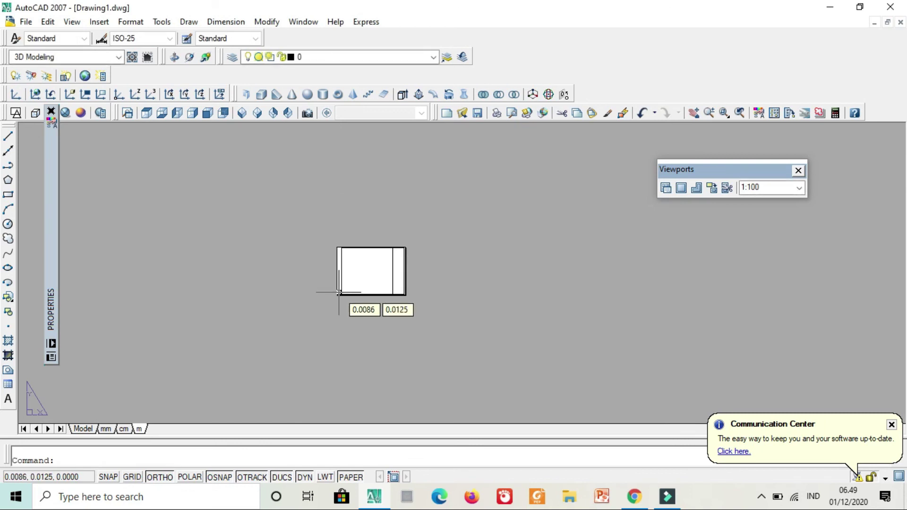
Step: Activate the resized m viewport and zoom its view onto the 6 by 12 floor plan
scroll(378, 260, "up", 6)
middle_click_drag(382, 260, 430, 235)
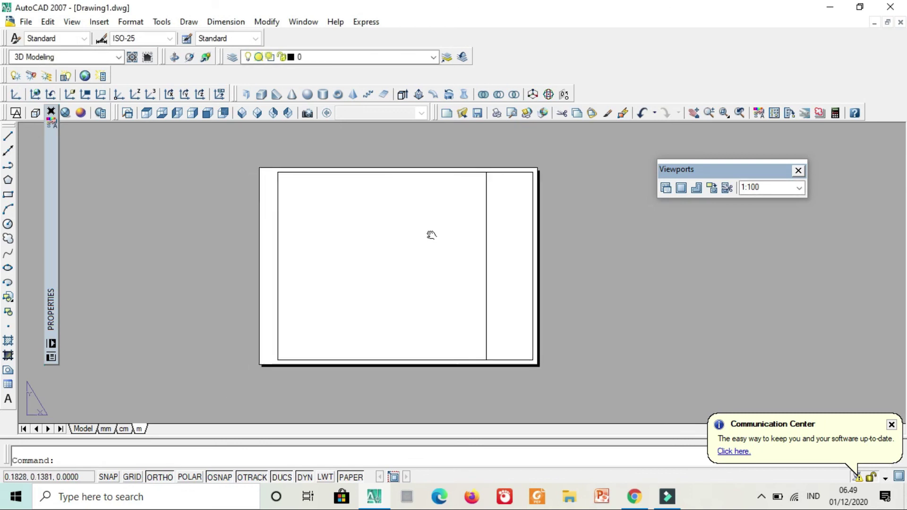
double_click(365, 239)
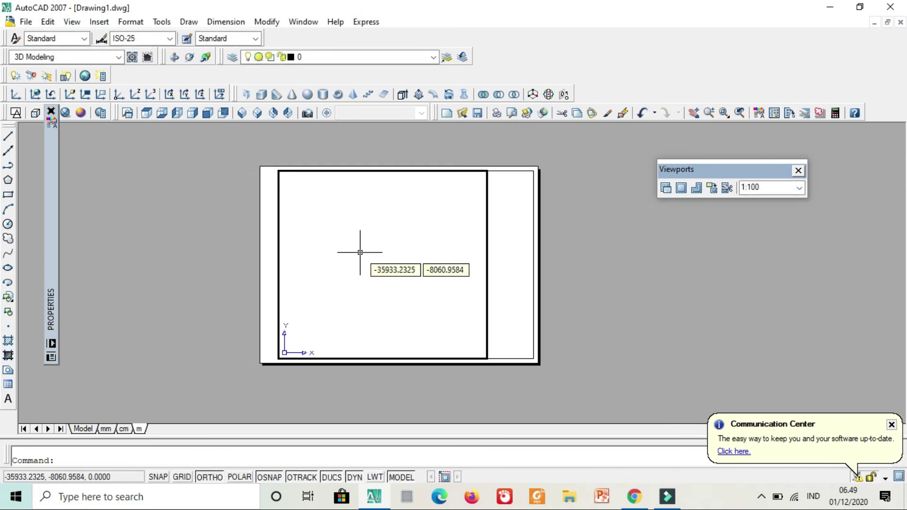
scroll(399, 231, "up", 6)
scroll(350, 221, "up", 5)
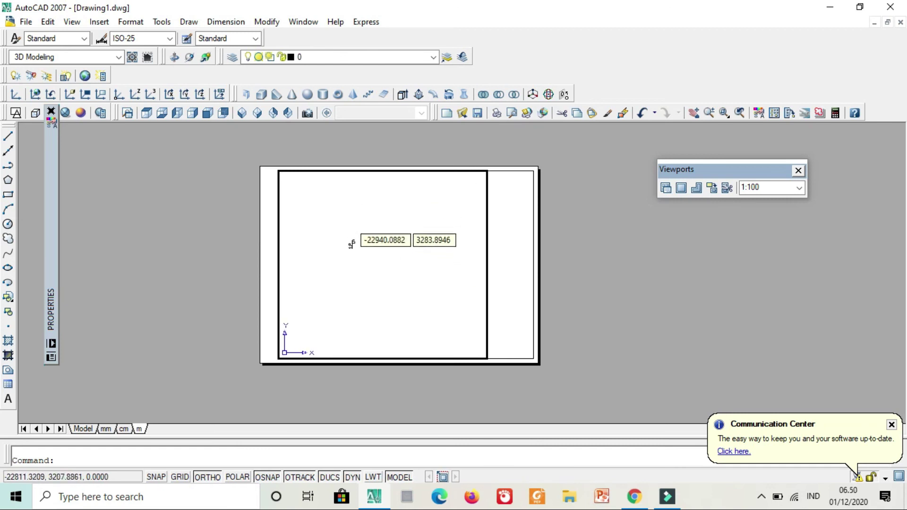
scroll(338, 255, "up", 8)
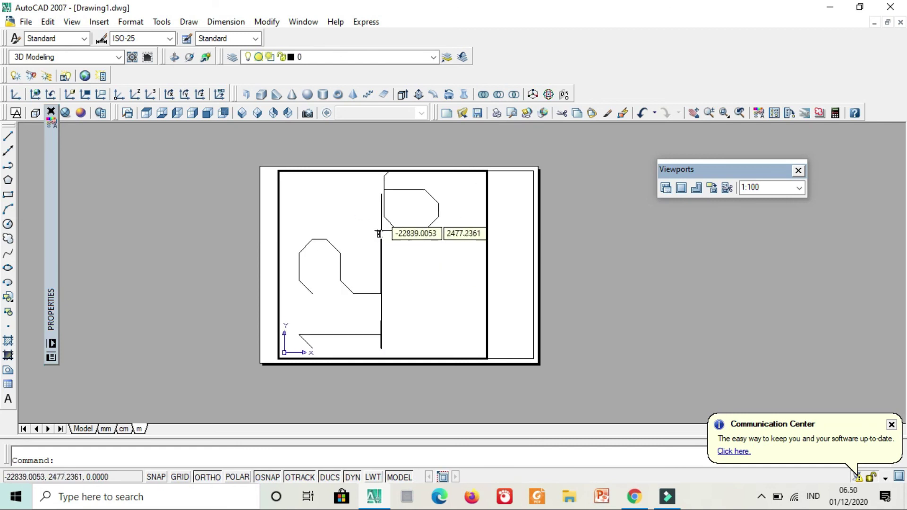
Step: Set the m viewport scale to 1:100, centre the floor plan inside it and return to paper space
left_click(800, 188)
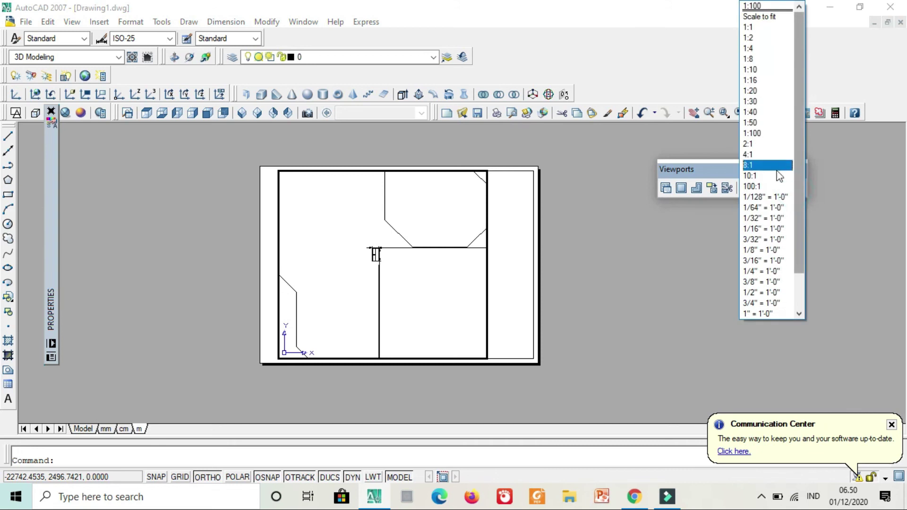
left_click(762, 133)
type("p")
key("Return")
mouse_move(387, 224)
left_mouse_down()
mouse_move(425, 297)
mouse_move(445, 306)
left_mouse_up()
key("Escape")
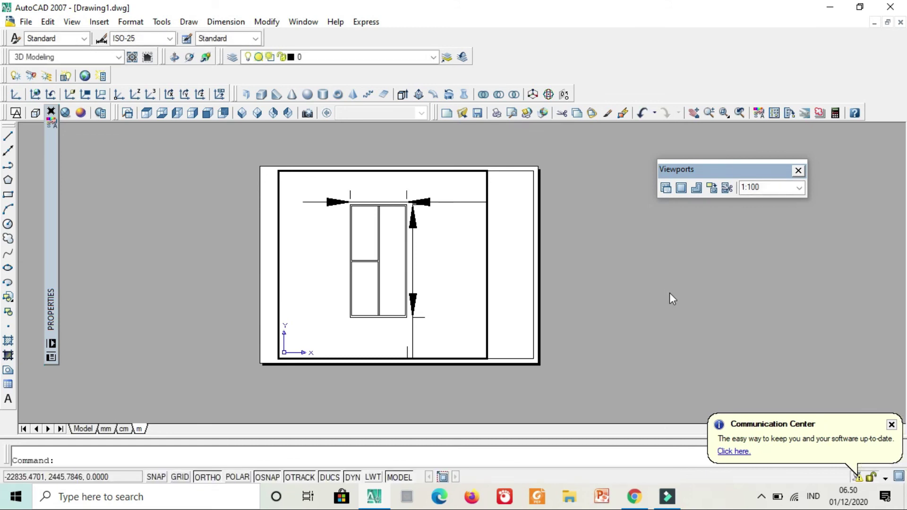
double_click(670, 278)
Step: Compare the floor plan's size across the m, cm and mm layouts, check model space and return to the mm layout
scroll(420, 191, "up", 2)
mouse_move(442, 209)
middle_mouse_down()
mouse_move(467, 209)
mouse_move(493, 183)
mouse_move(492, 199)
middle_mouse_up()
scroll(490, 187, "down", 4)
scroll(490, 188, "up", 3)
scroll(492, 192, "down", 3)
scroll(492, 193, "up", 2)
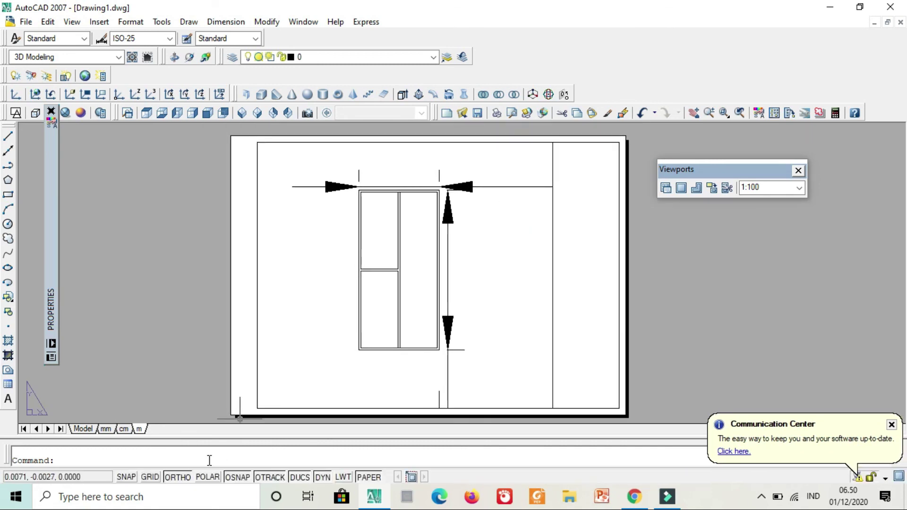
left_click(126, 430)
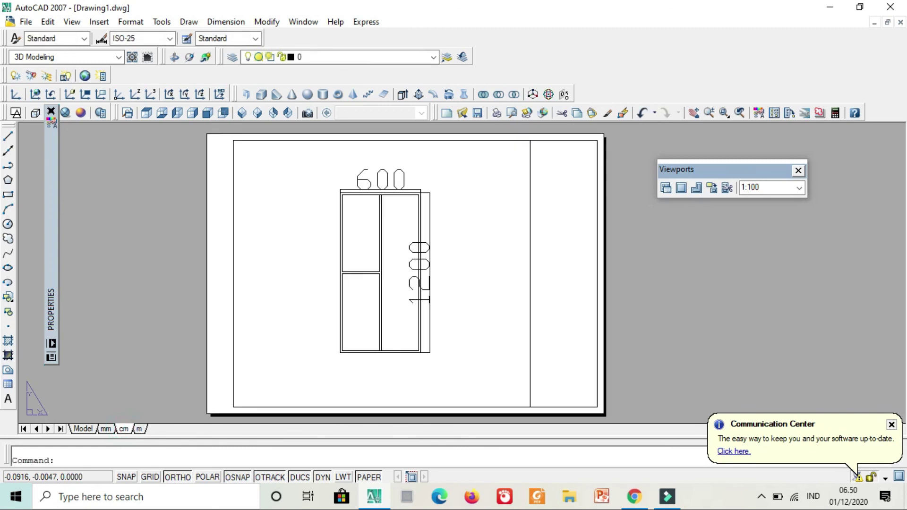
left_click(138, 429)
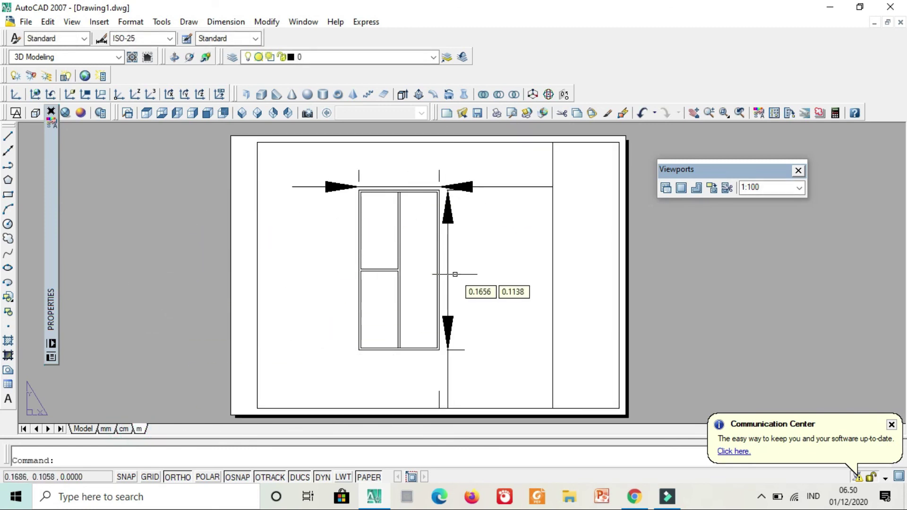
left_click(125, 429)
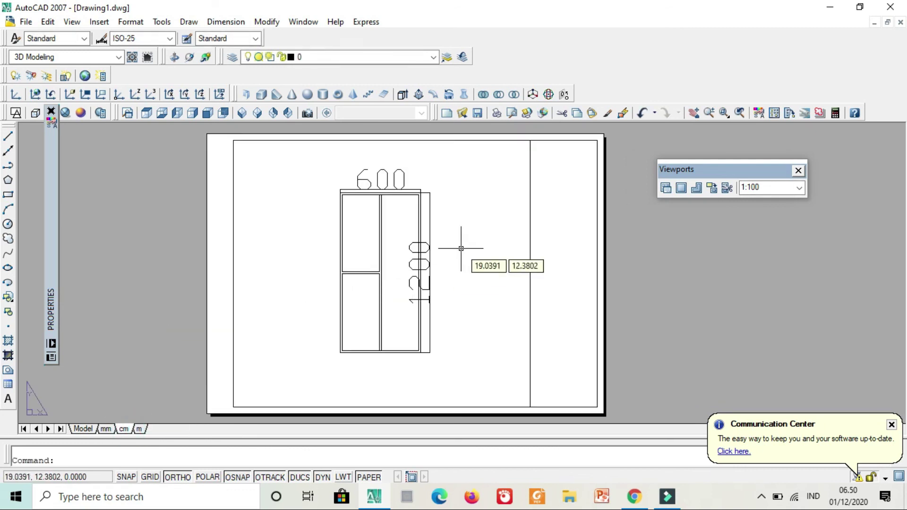
left_click(101, 430)
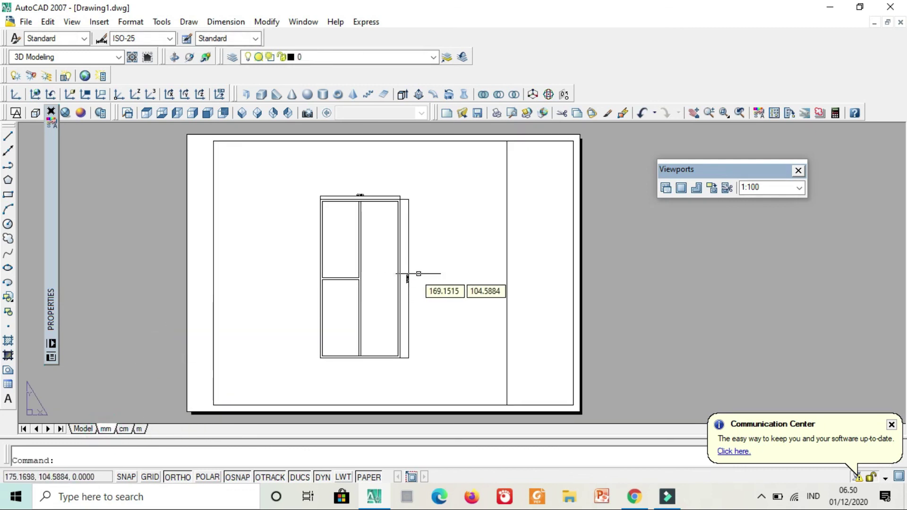
left_click(140, 429)
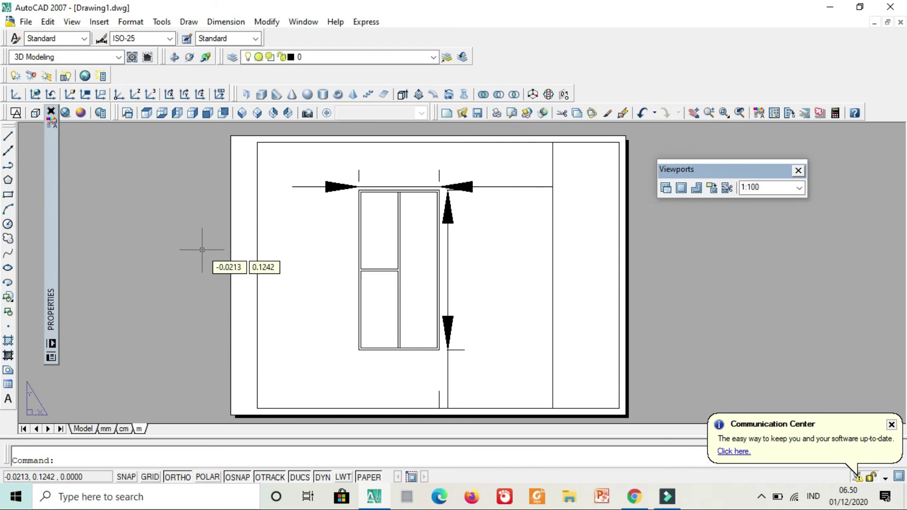
left_click(84, 429)
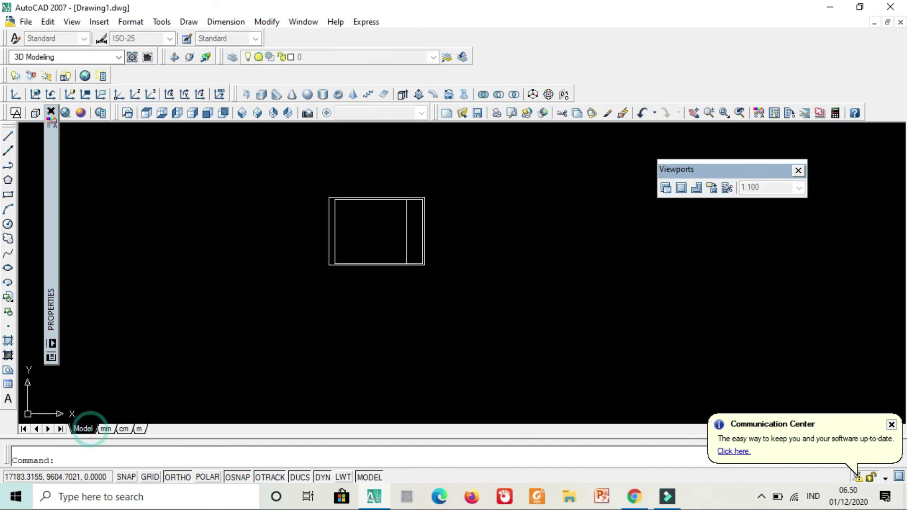
left_click(106, 430)
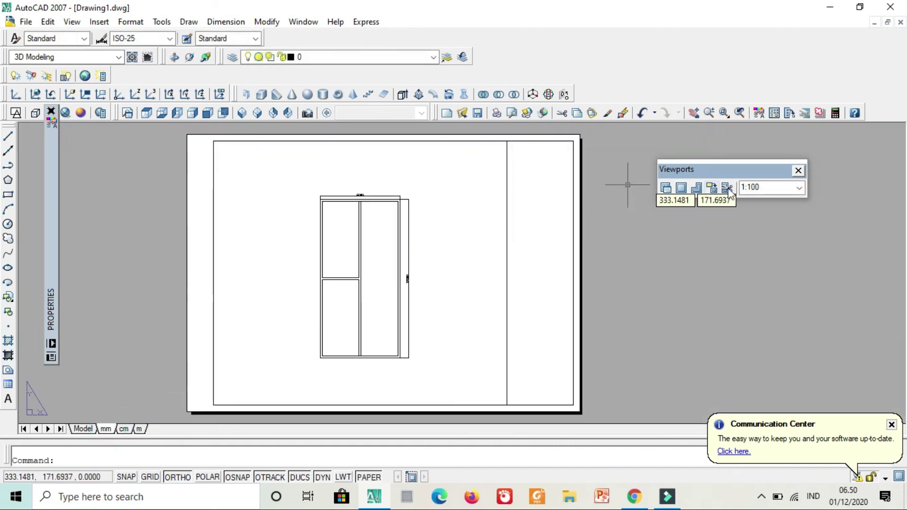